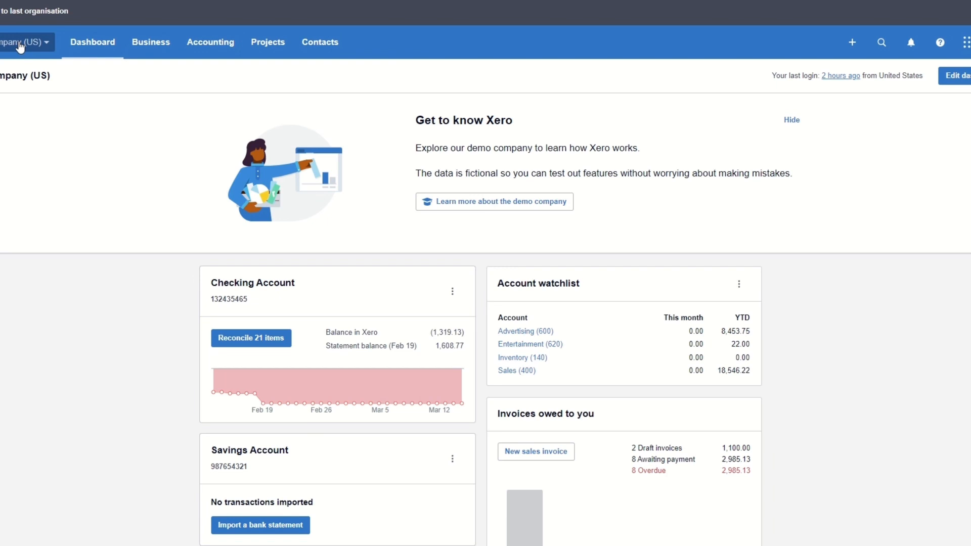
# - Check the list of organizations available to switch to, keeping the demo company active
pyautogui.click(20, 46)
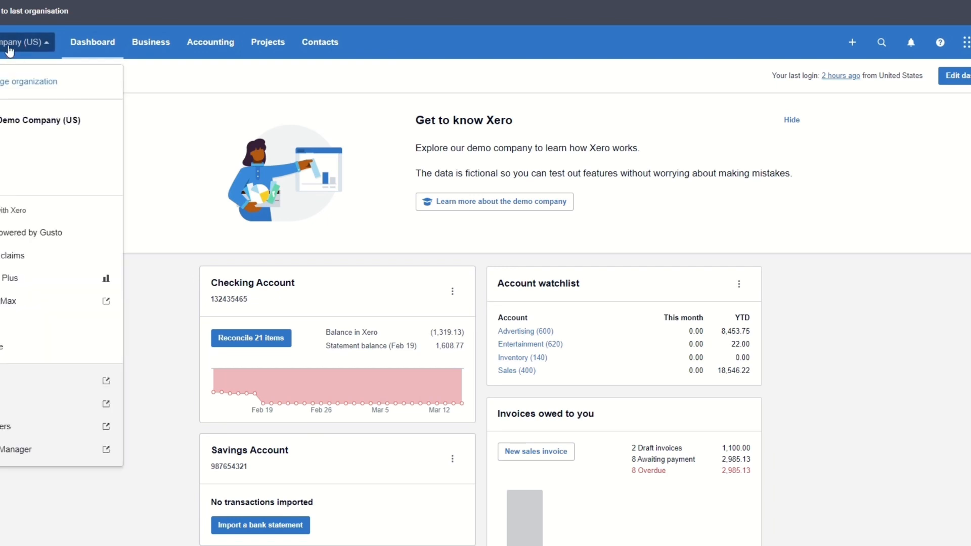
pyautogui.click(11, 82)
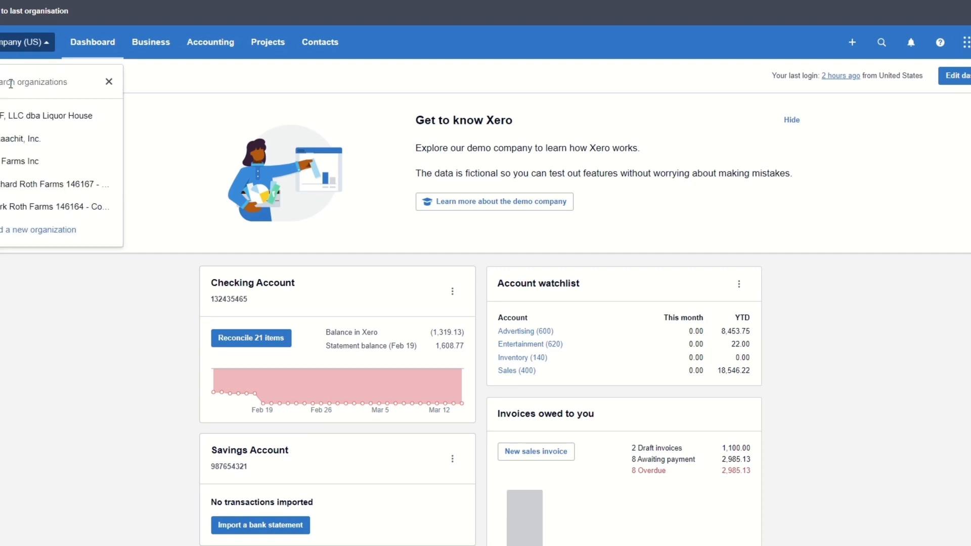
pyautogui.click(108, 82)
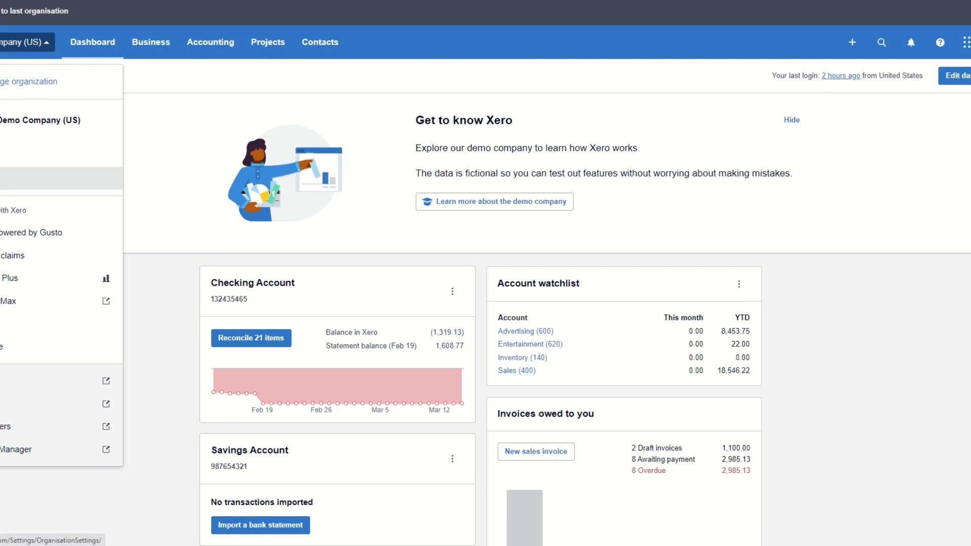
# - Open the organization details from the organization settings, review the basic information and contact details, and save the form
pyautogui.click(6, 180)
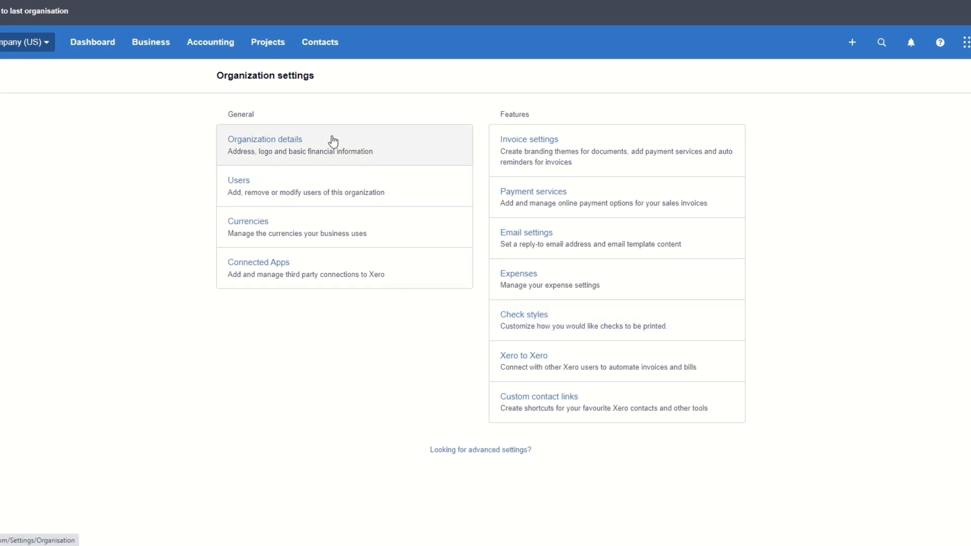
pyautogui.click(285, 141)
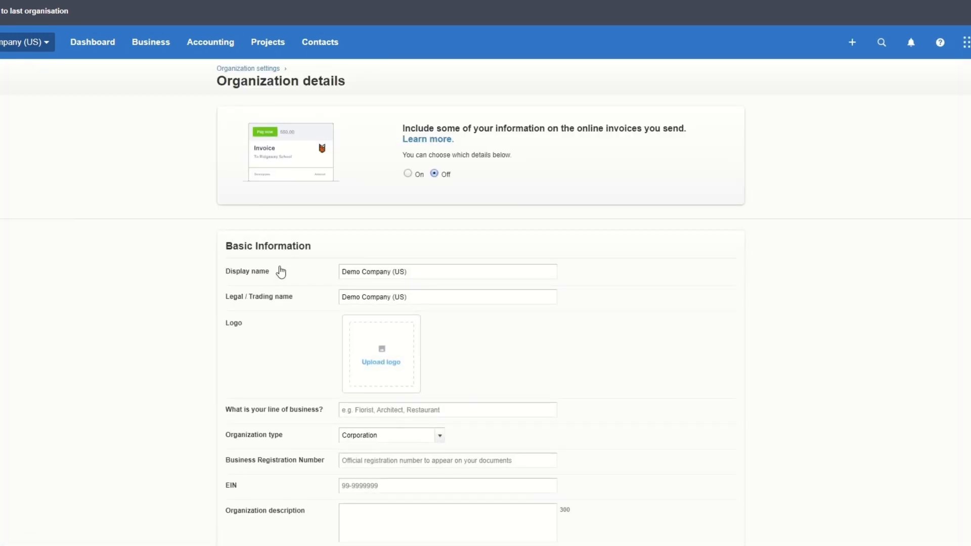
pyautogui.scroll(-1, 288, 314)
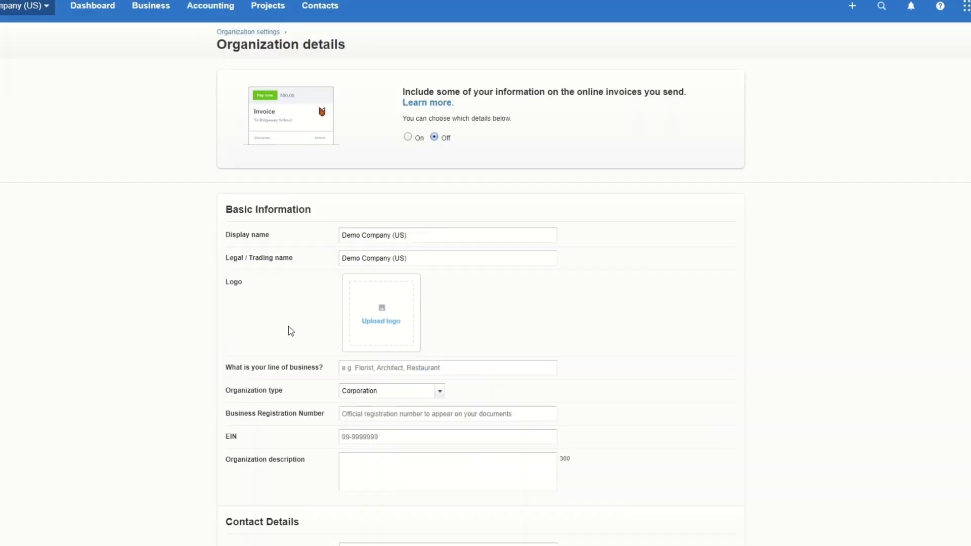
pyautogui.scroll(-2, 293, 320)
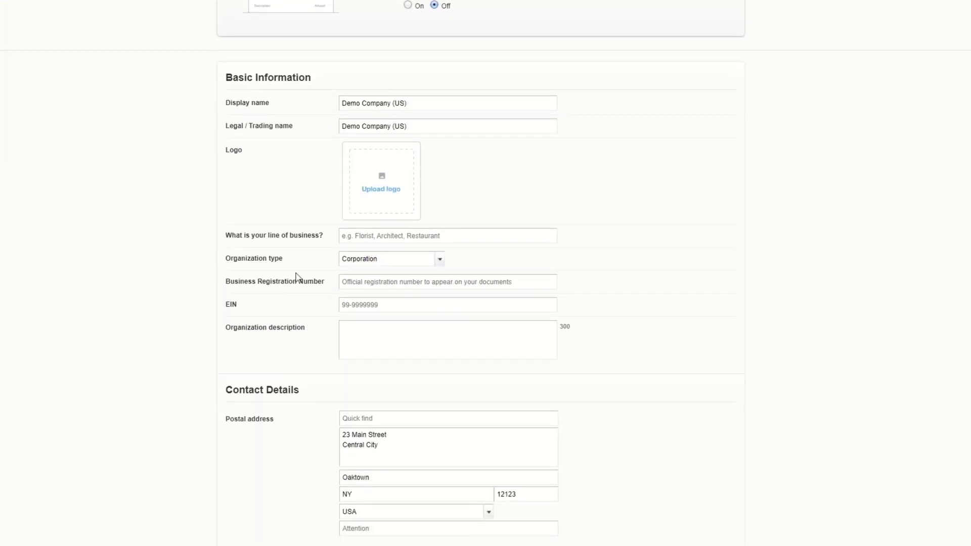
pyautogui.scroll(-3, 290, 312)
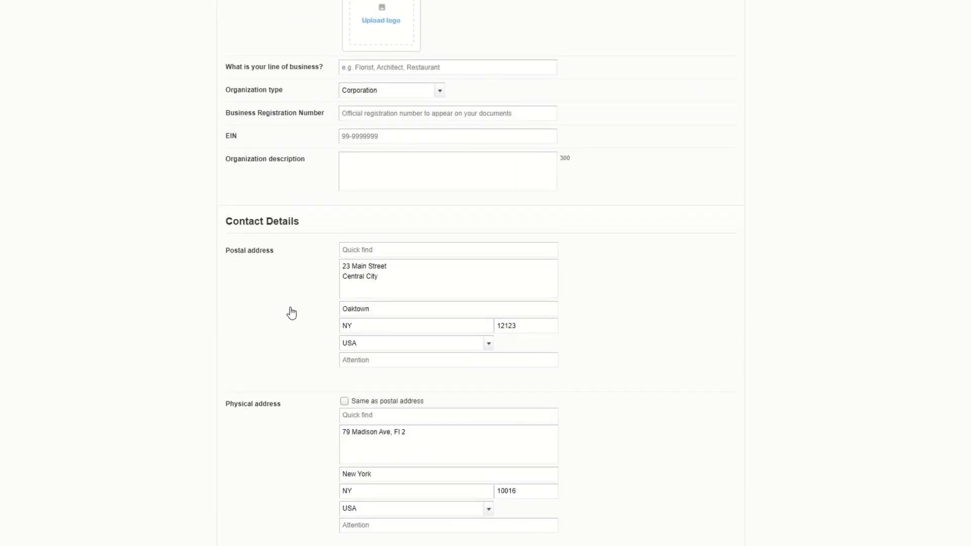
pyautogui.scroll(-5, 292, 308)
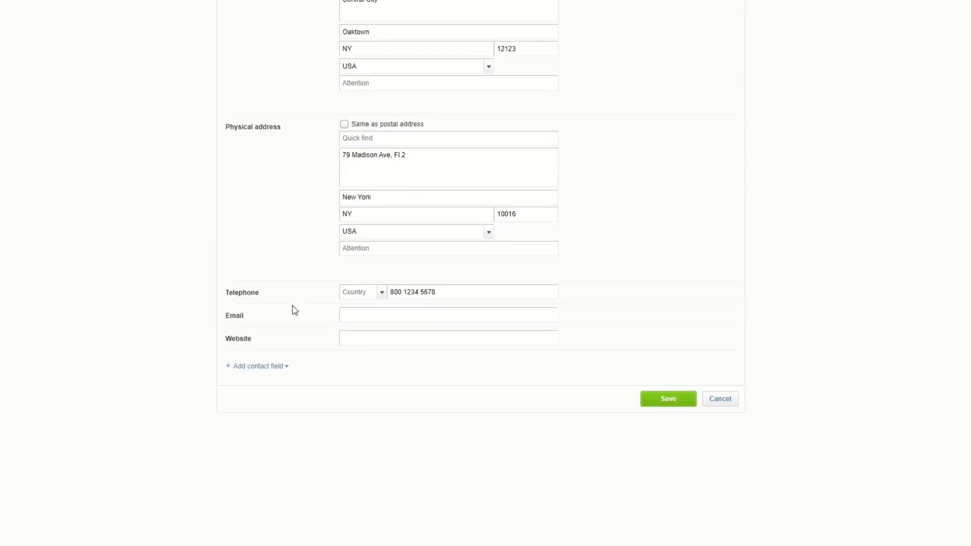
pyautogui.scroll(1, 295, 310)
pyautogui.click(665, 449)
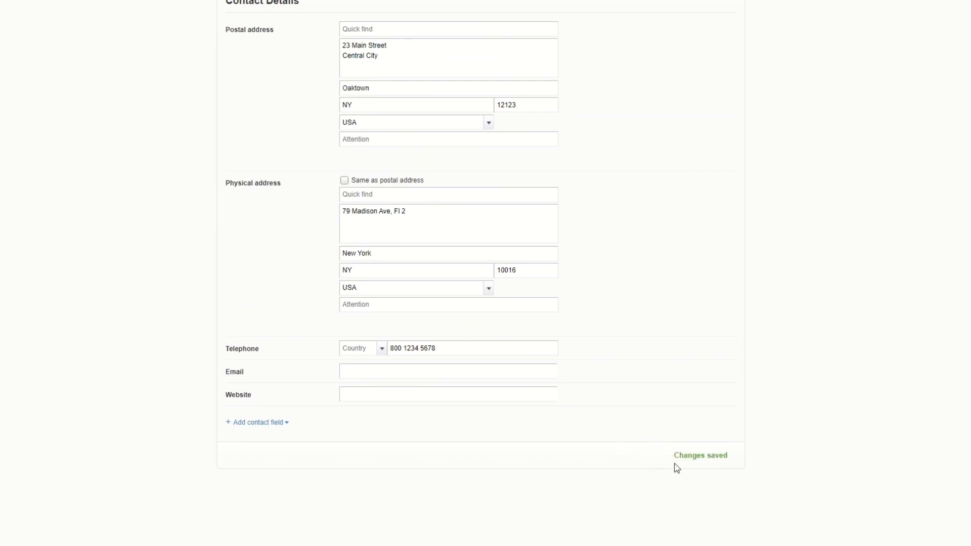
# - Open the organization's user settings and review the login history and the current users
pyautogui.scroll(6, 657, 451)
pyautogui.scroll(4, 658, 455)
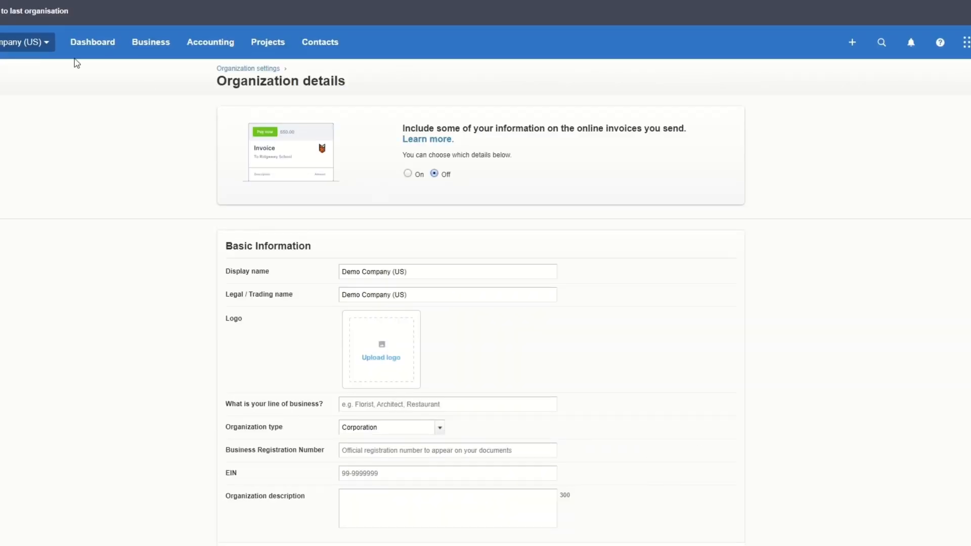
pyautogui.click(36, 44)
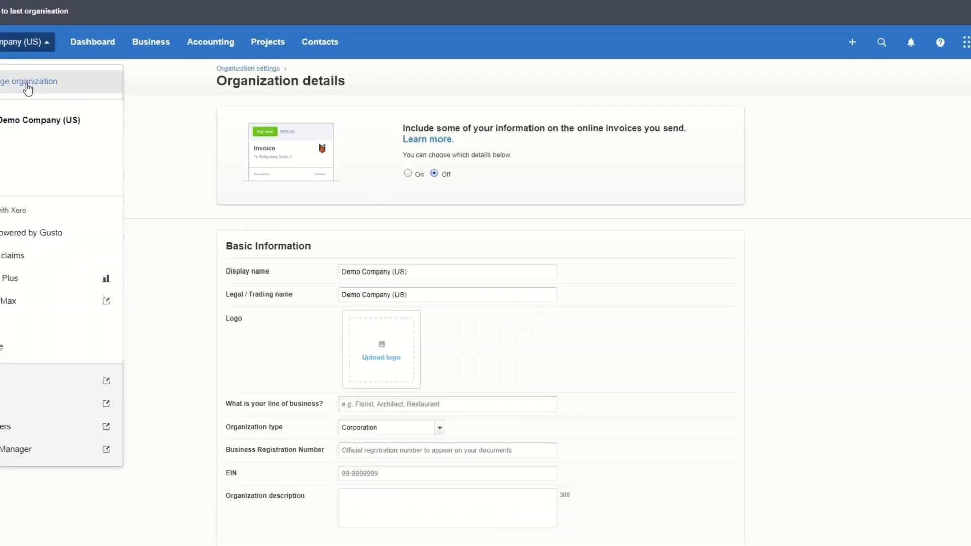
pyautogui.click(6, 177)
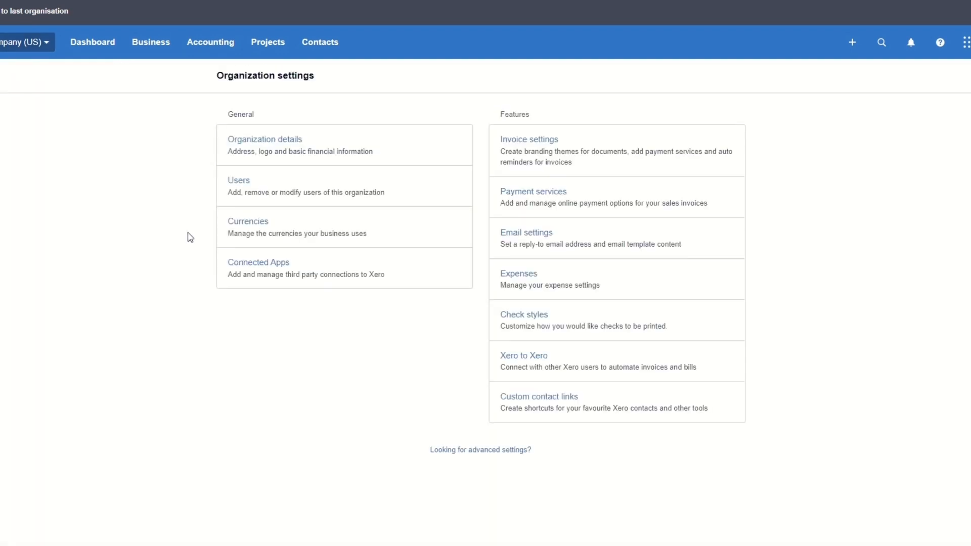
pyautogui.click(239, 186)
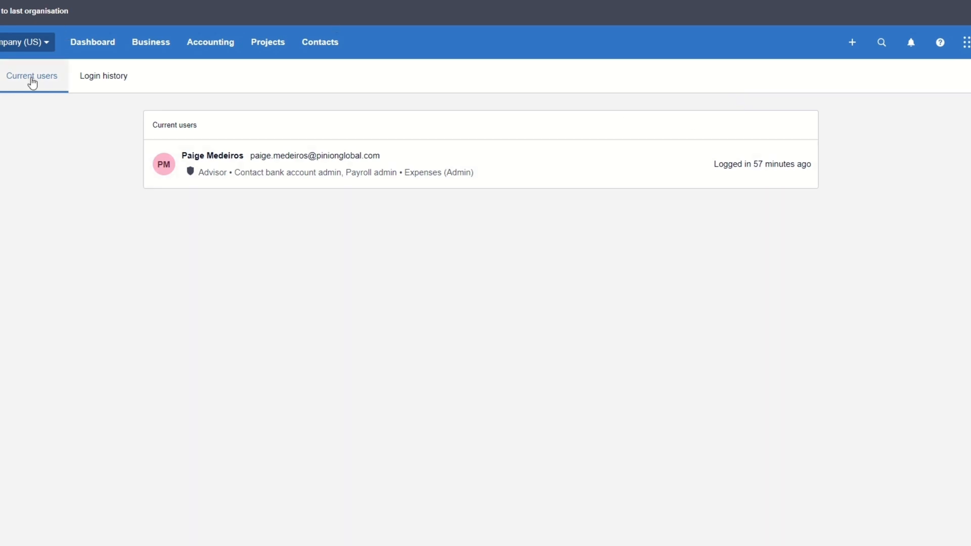
pyautogui.click(113, 82)
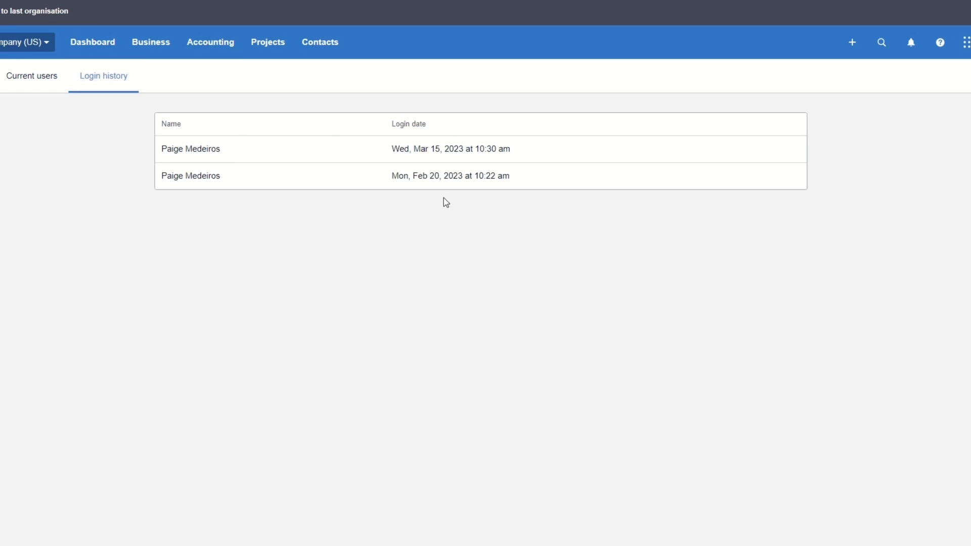
pyautogui.click(22, 84)
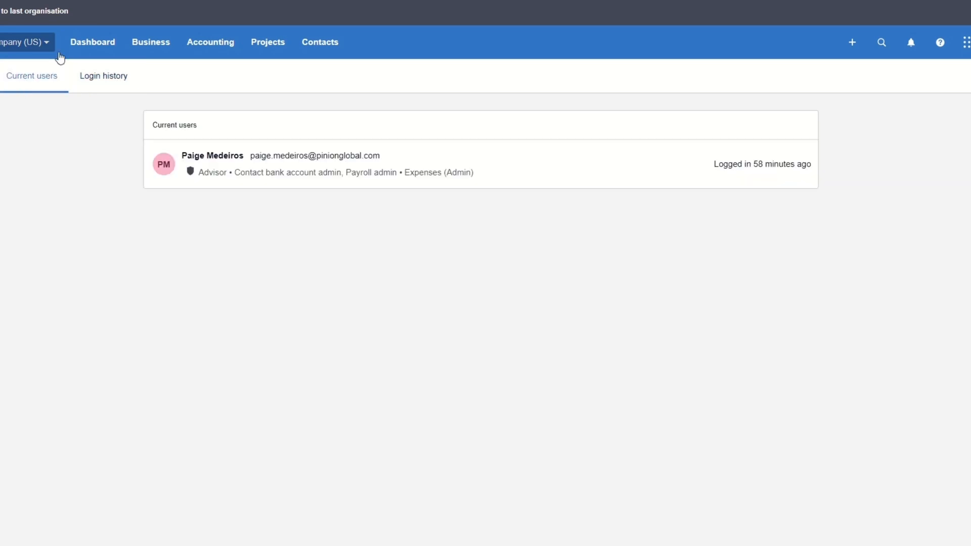
# - Open the invoice settings from the organization settings and look over the Standard branding theme
pyautogui.click(28, 49)
pyautogui.click(18, 178)
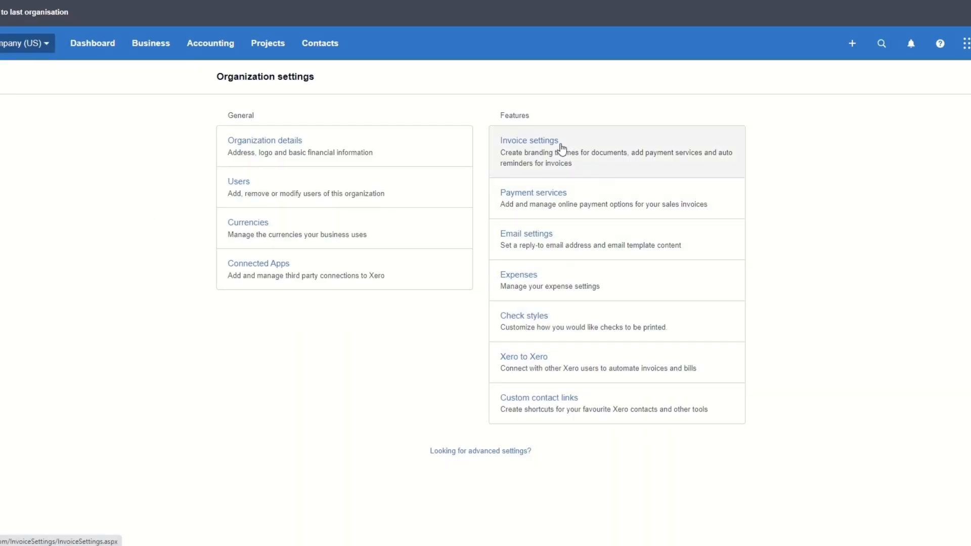
pyautogui.click(541, 148)
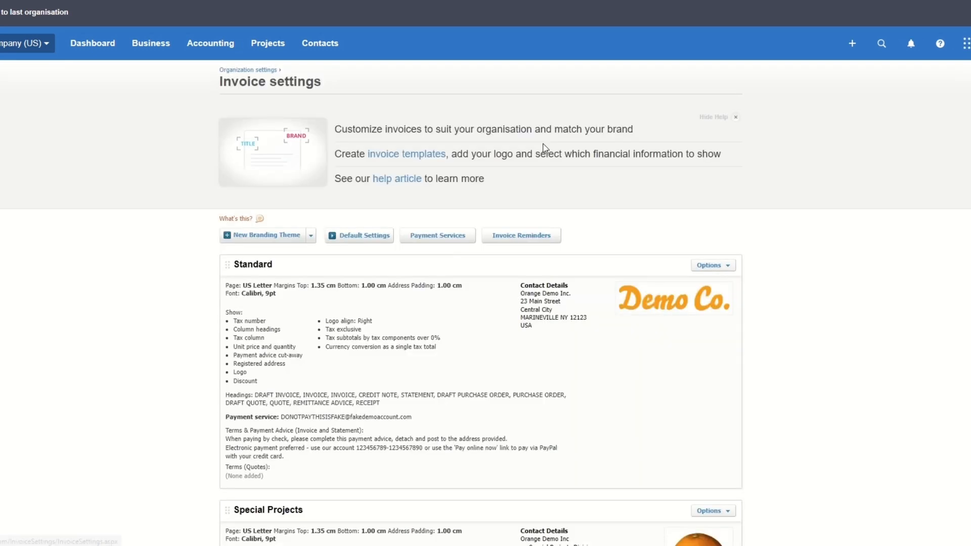
pyautogui.scroll(-2, 339, 302)
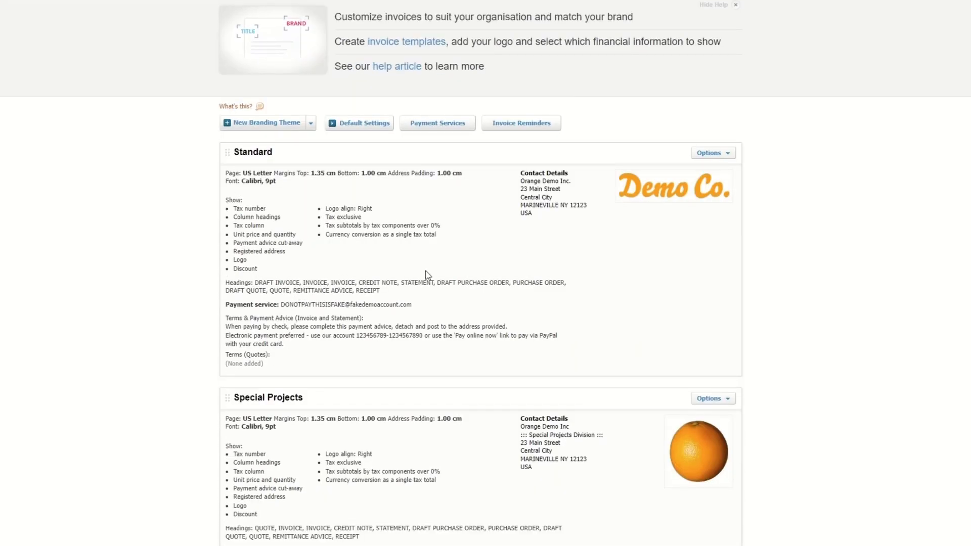
pyautogui.scroll(-1, 494, 211)
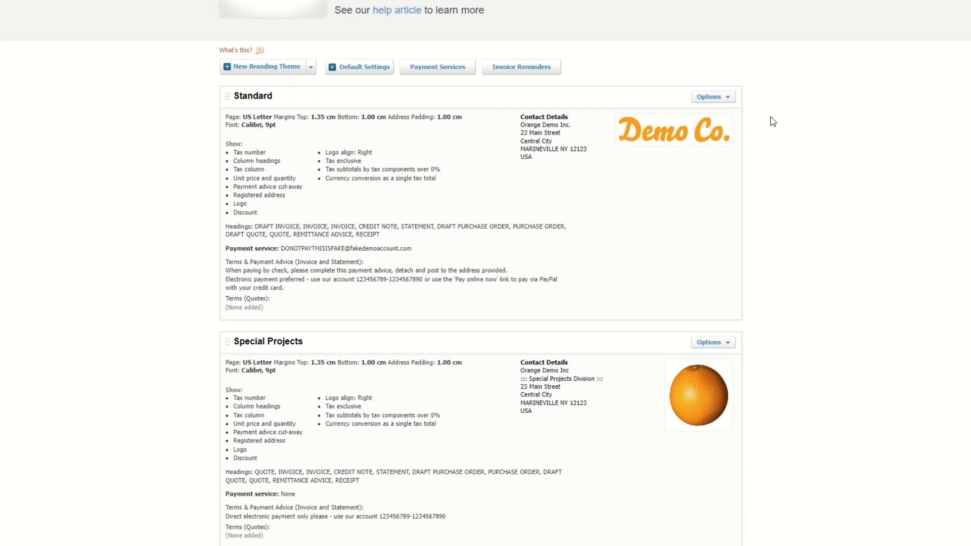
# - Inspect the new branding theme choices and the default invoice settings, leaving the defaults without saving
pyautogui.click(733, 97)
pyautogui.click(310, 67)
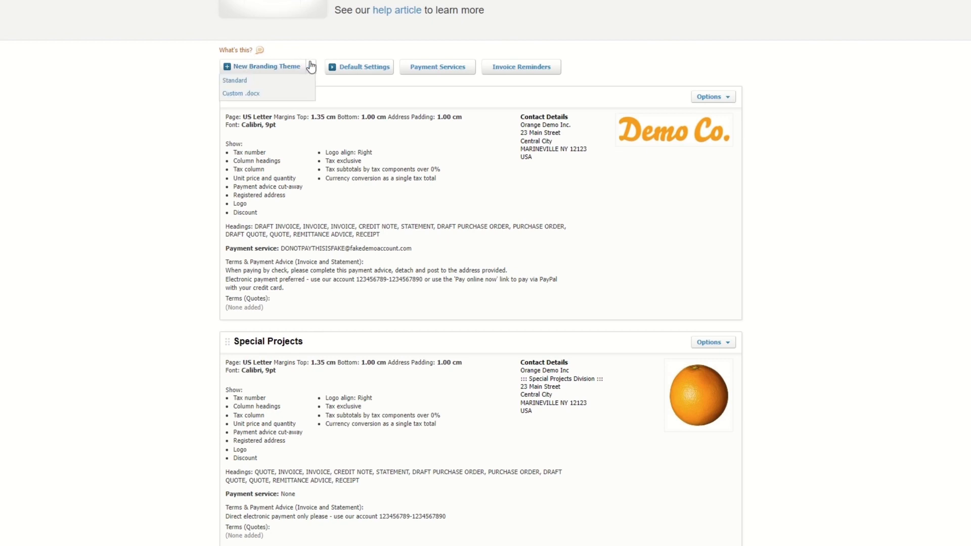
pyautogui.click(366, 68)
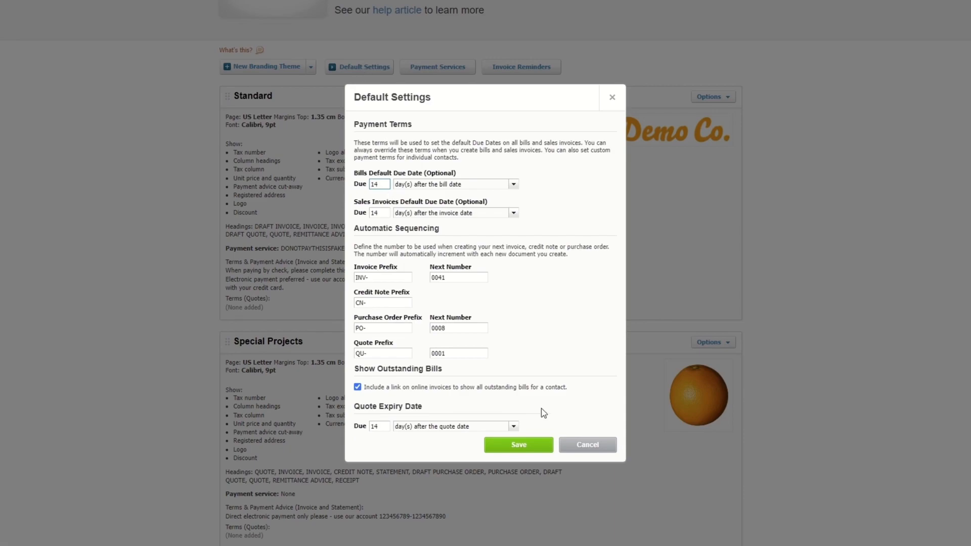
pyautogui.click(588, 447)
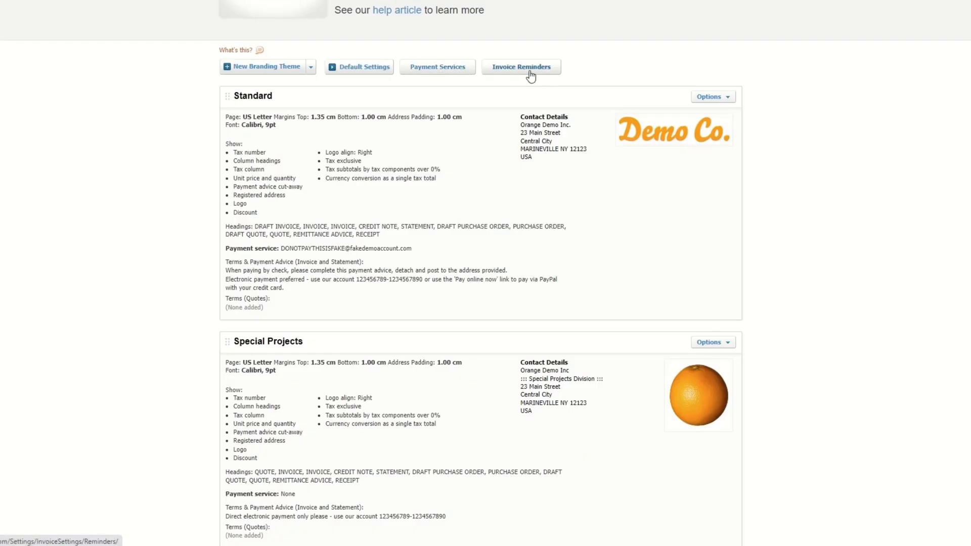
# - Examine the Standard, Special Projects and Very orange invoice! branding themes and their template details
pyautogui.scroll(-5, 311, 271)
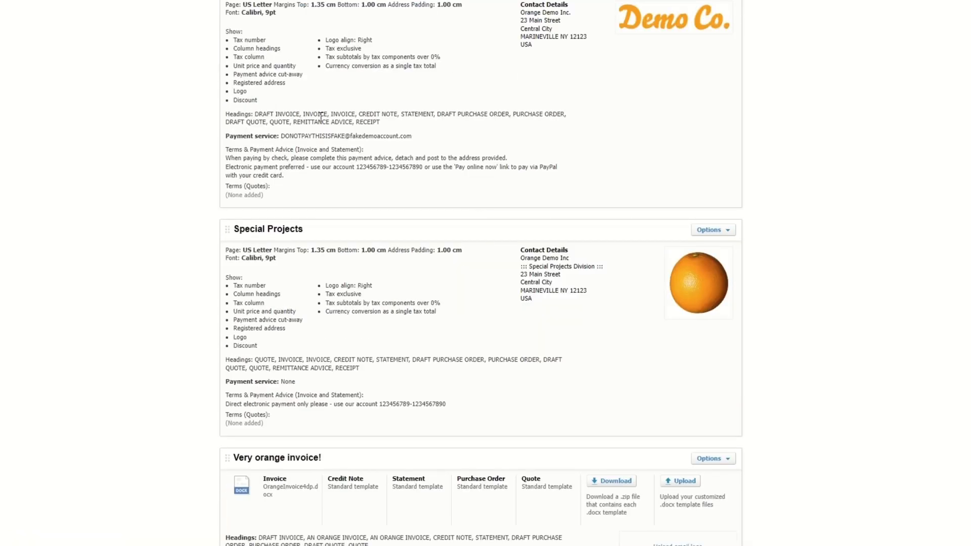
pyautogui.scroll(3, 304, 335)
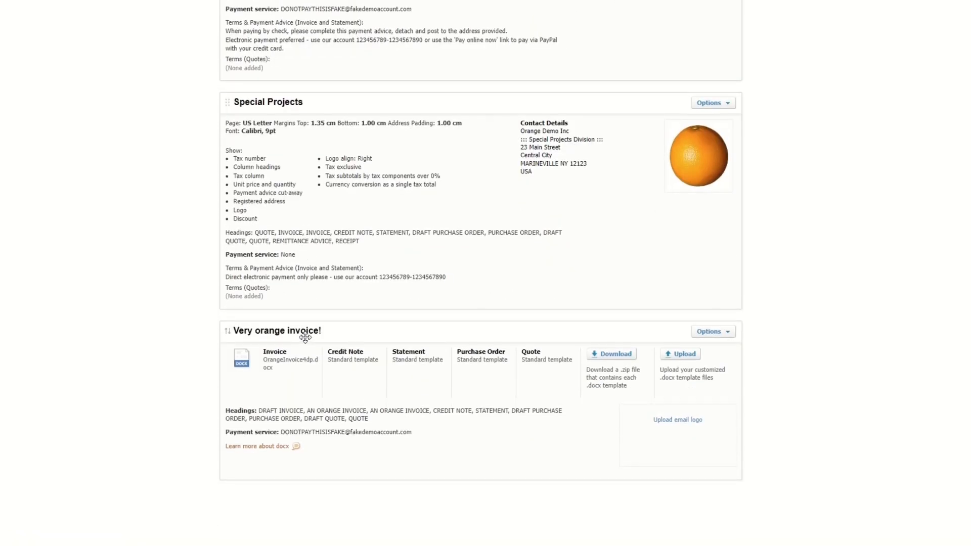
pyautogui.scroll(-1, 312, 192)
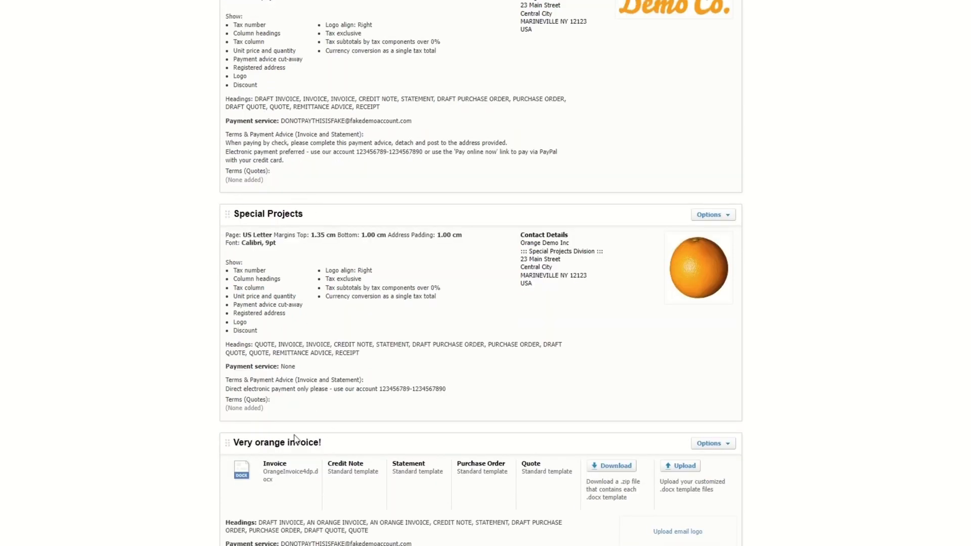
pyautogui.scroll(-2, 336, 448)
pyautogui.scroll(1, 475, 427)
pyautogui.scroll(3, 474, 427)
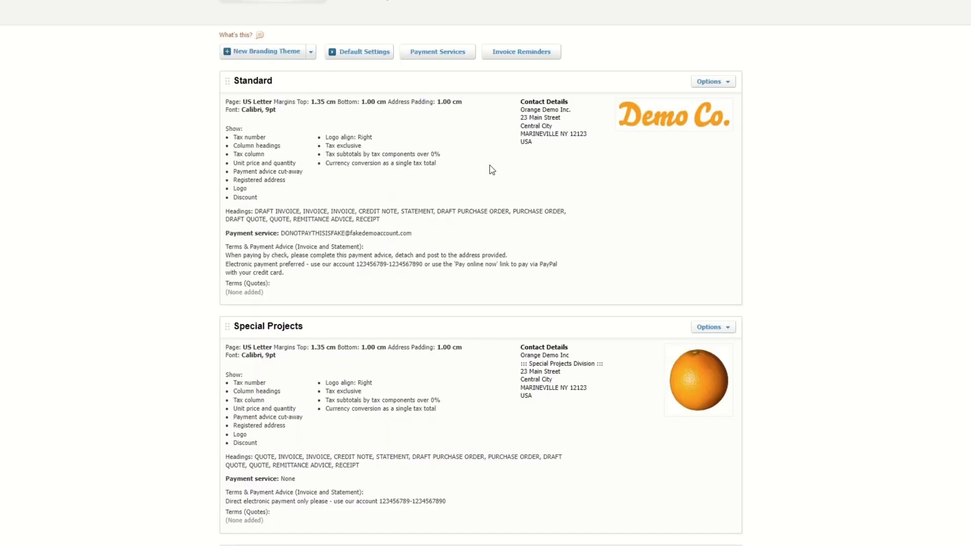
pyautogui.scroll(-4, 481, 367)
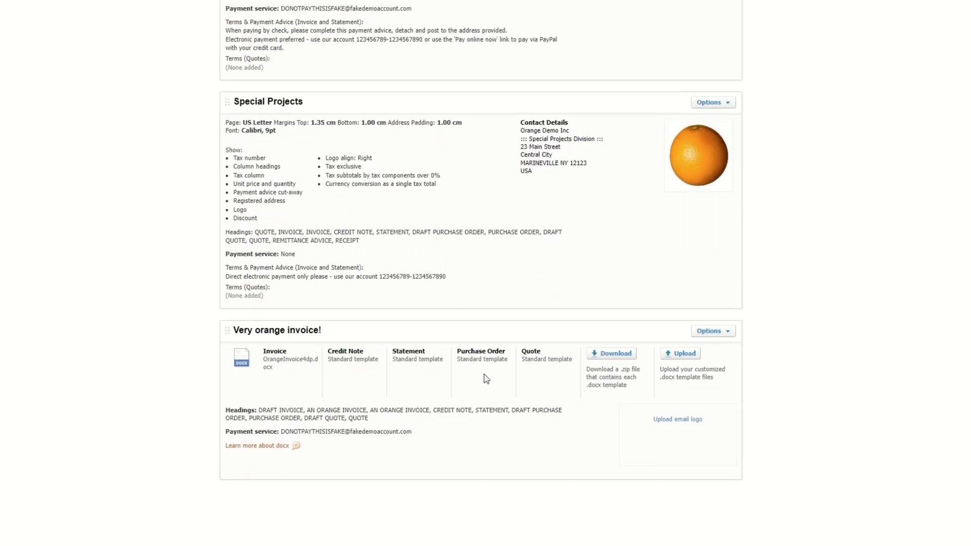
pyautogui.scroll(8, 486, 377)
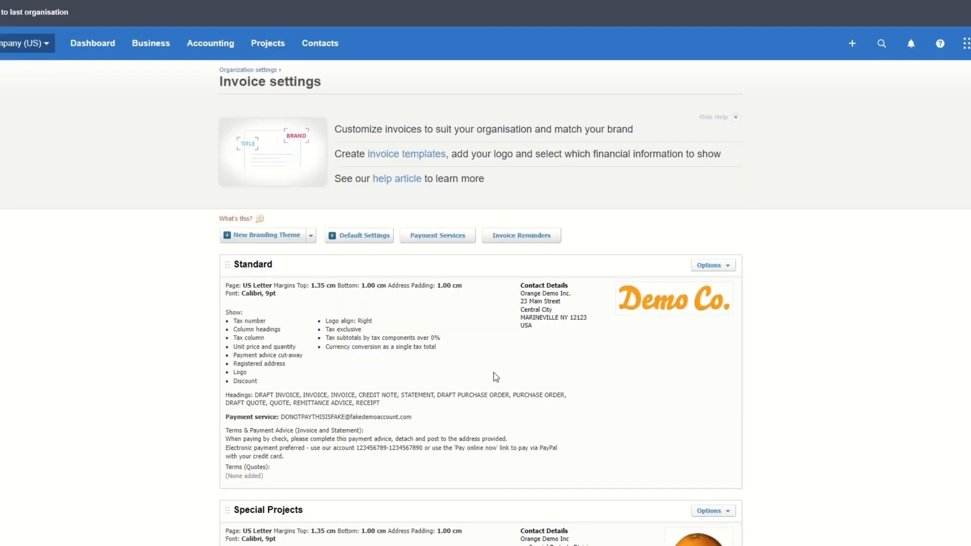
# - Open the check styles from the organization settings and view the options available for the Standard style
pyautogui.click(10, 44)
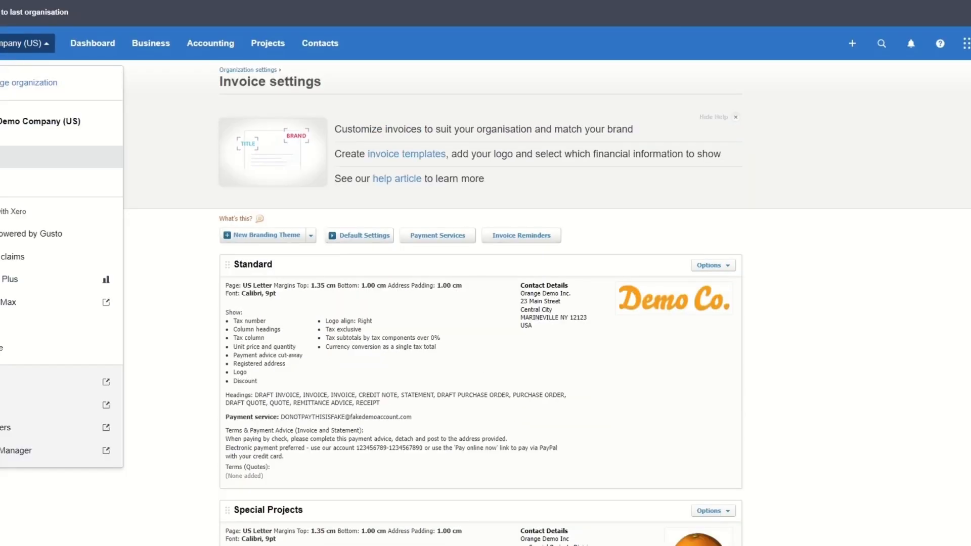
pyautogui.click(2, 185)
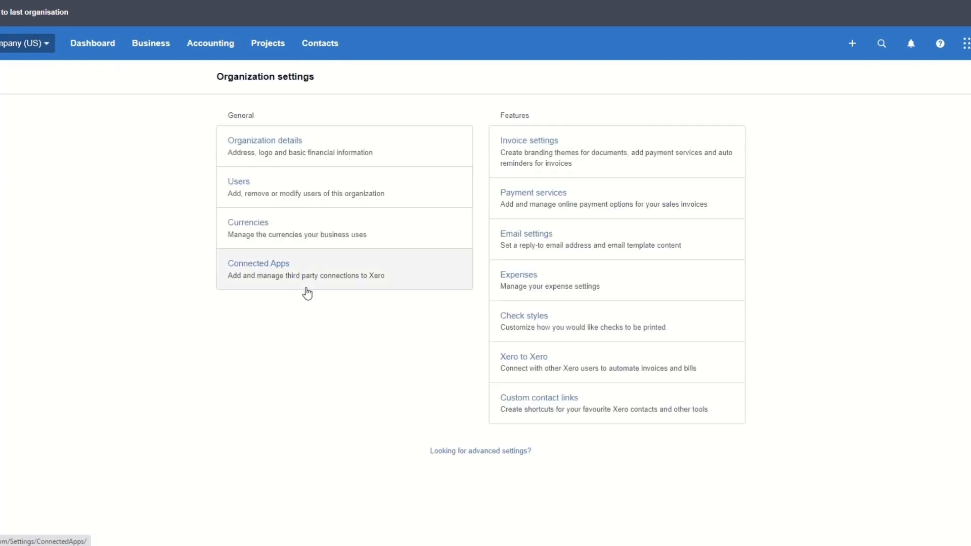
pyautogui.click(530, 318)
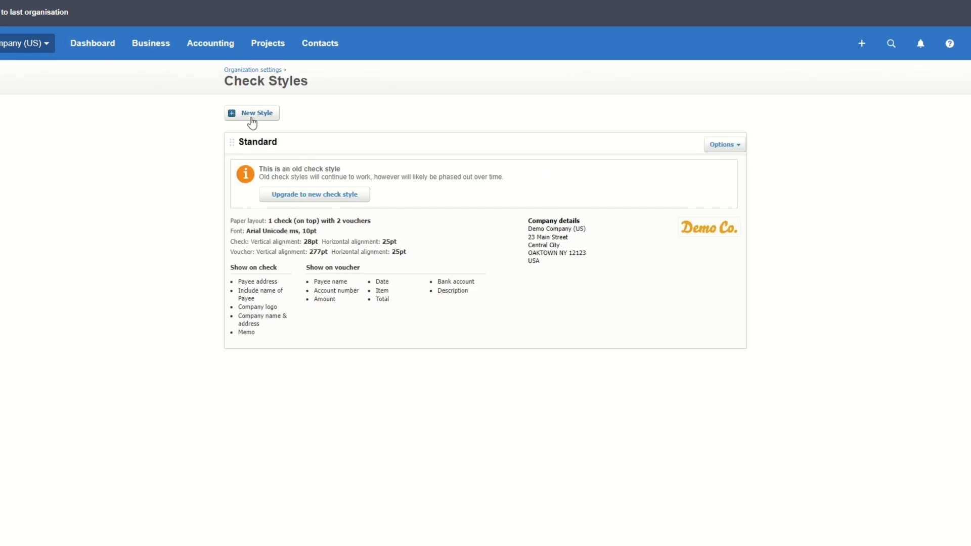
pyautogui.click(726, 146)
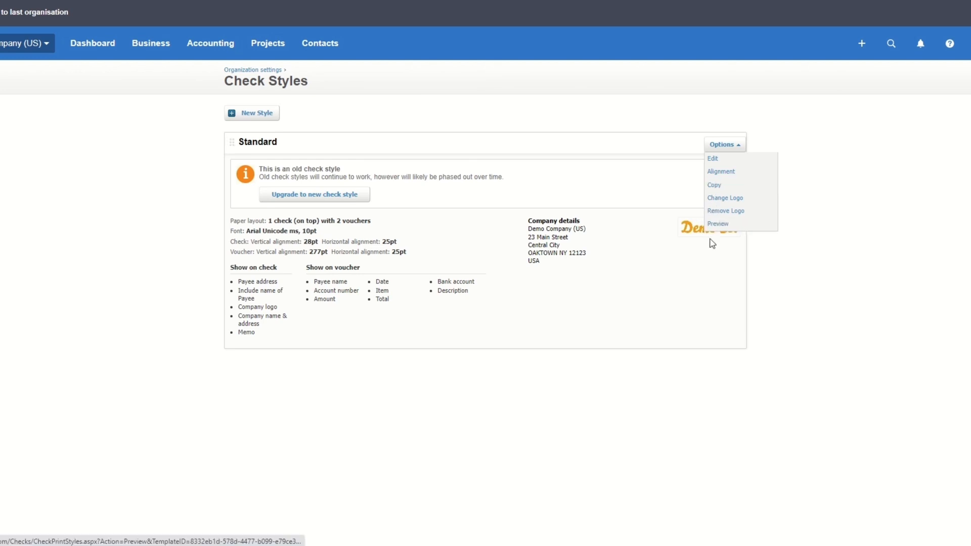
pyautogui.click(667, 289)
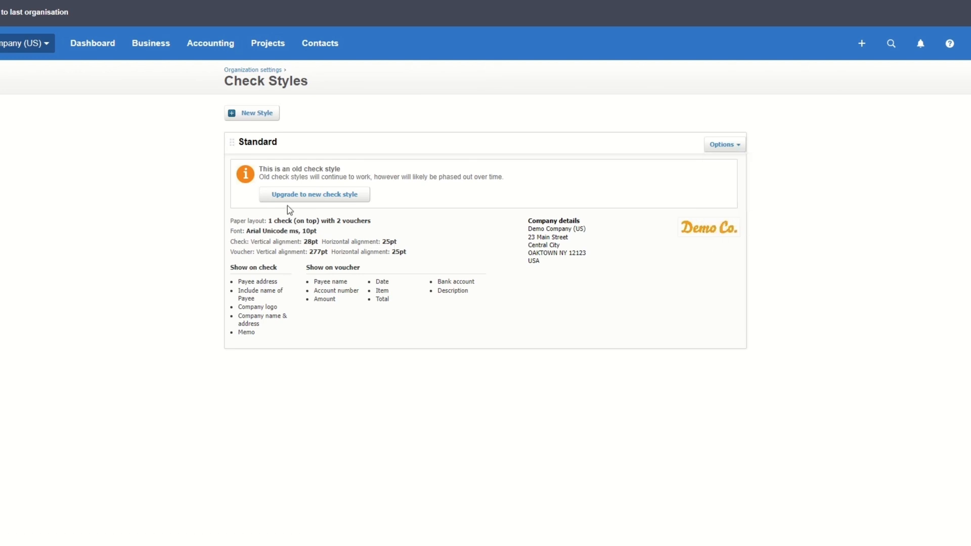
# - Try a new check style with the logo, amount-in-words and memo fields shifted and the payee address hidden, and discard it
pyautogui.click(256, 117)
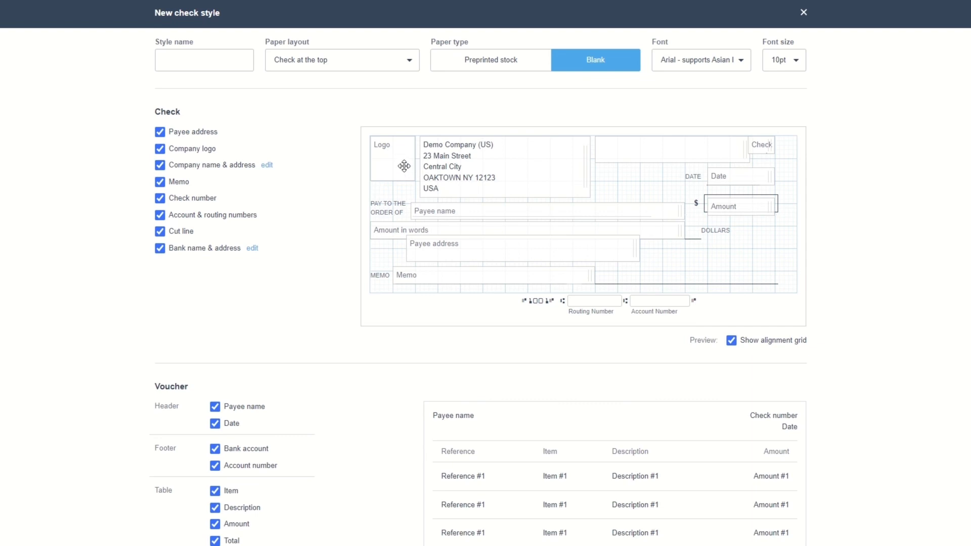
pyautogui.moveTo(404, 165); pyautogui.dragTo(409, 165)
pyautogui.moveTo(393, 203); pyautogui.dragTo(387, 231)
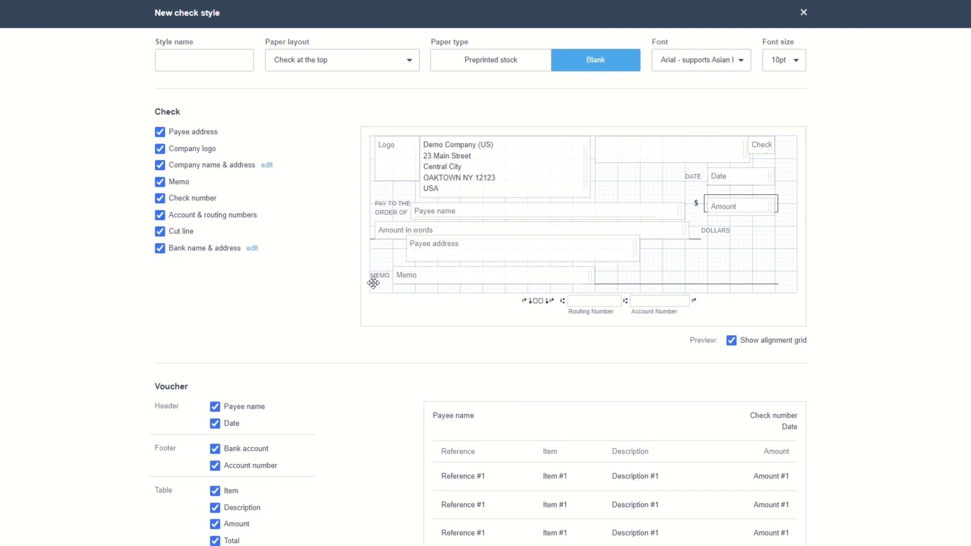
pyautogui.moveTo(379, 278); pyautogui.dragTo(384, 278)
pyautogui.click(160, 132)
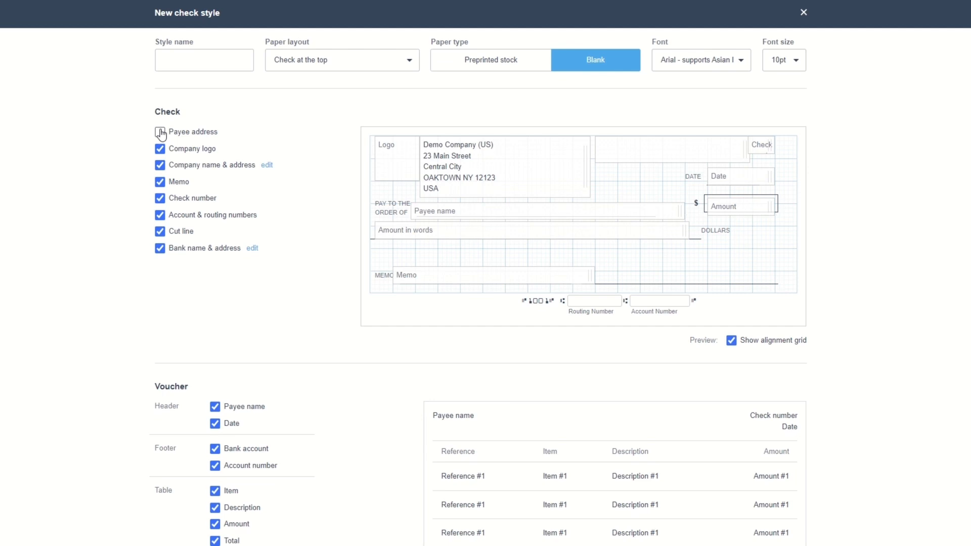
pyautogui.scroll(-2, 223, 215)
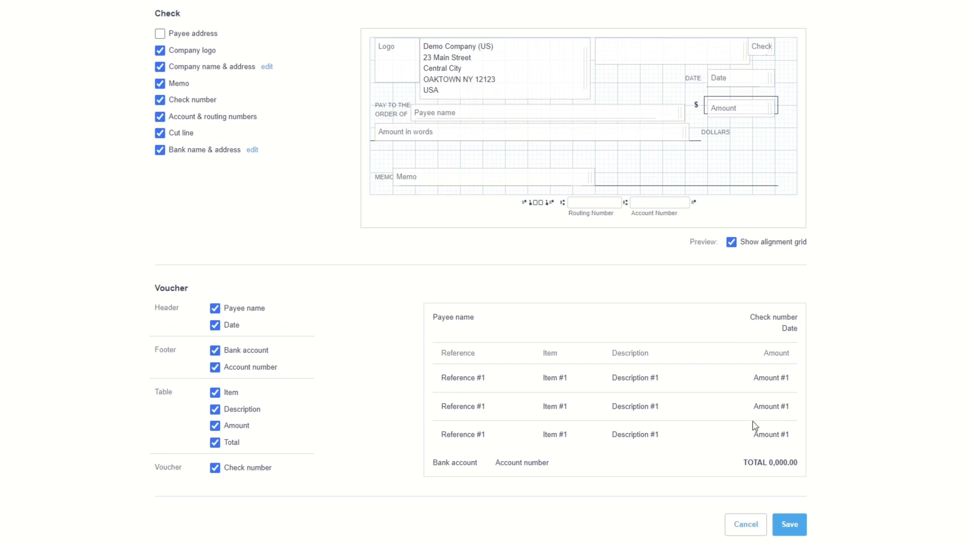
pyautogui.click(754, 526)
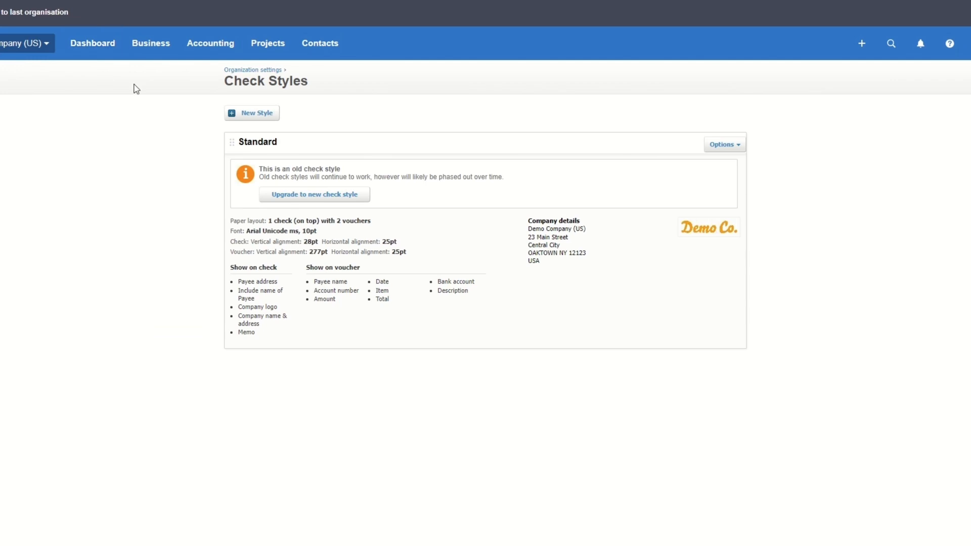
# - Open the dashboard for editing and look over the panels that can be shown, hidden or rearranged
pyautogui.click(118, 68)
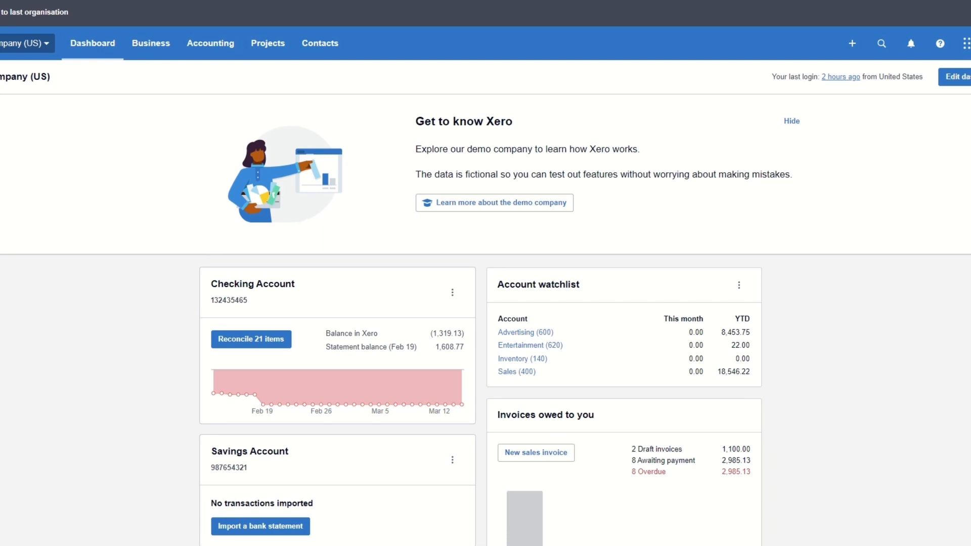
pyautogui.click(960, 77)
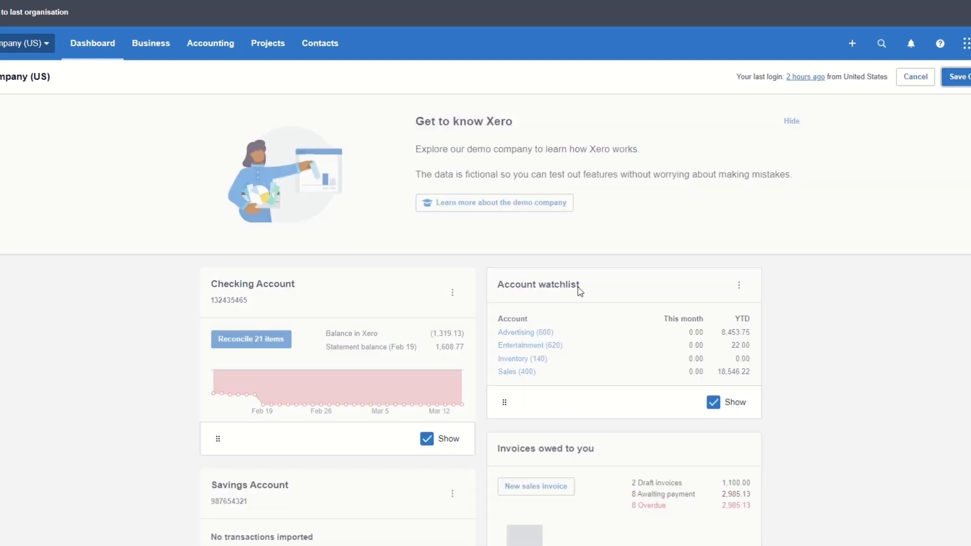
pyautogui.scroll(-10, 477, 339)
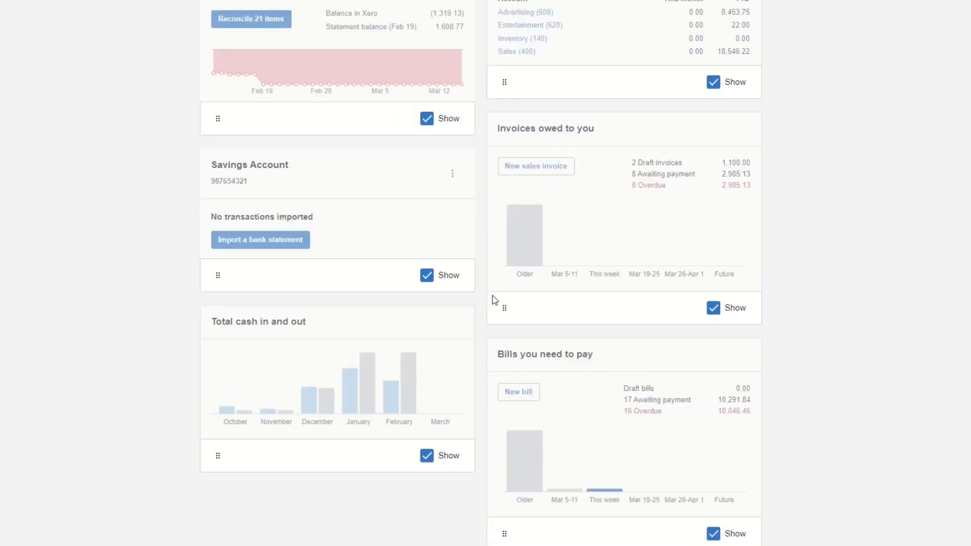
pyautogui.scroll(9, 495, 300)
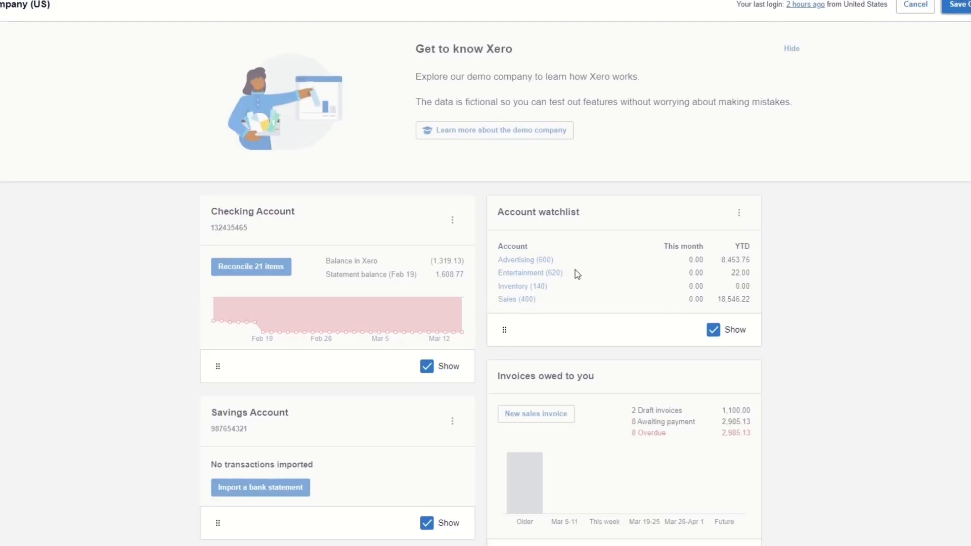
pyautogui.scroll(2, 576, 273)
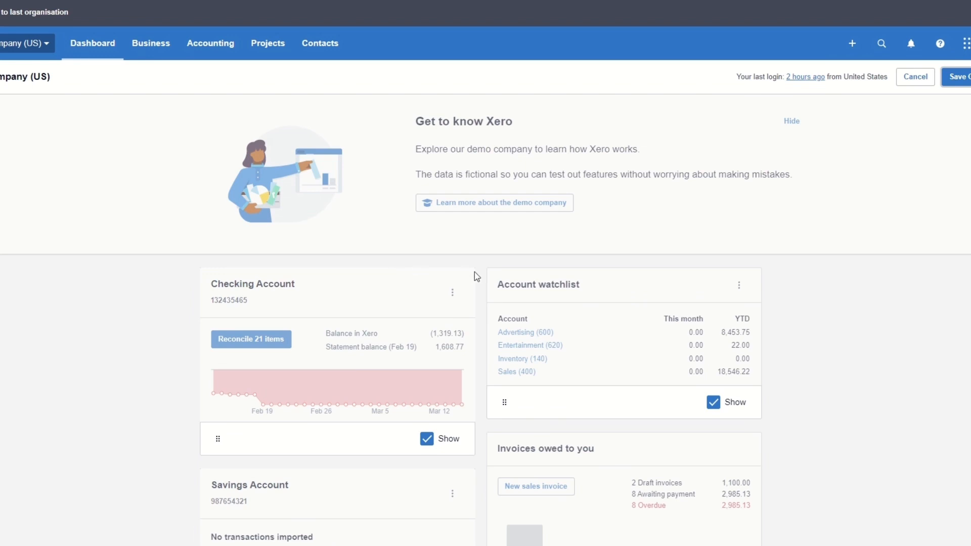
pyautogui.scroll(-3, 475, 276)
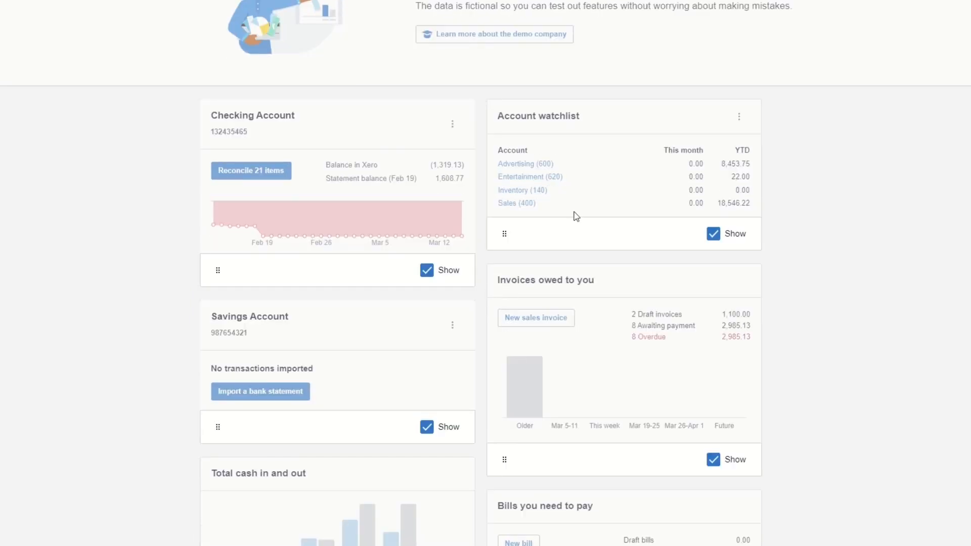
# - Hide and re-show the Account watchlist panel, and save the dashboard layout
pyautogui.click(713, 233)
pyautogui.click(714, 234)
pyautogui.scroll(3, 485, 238)
pyautogui.click(953, 79)
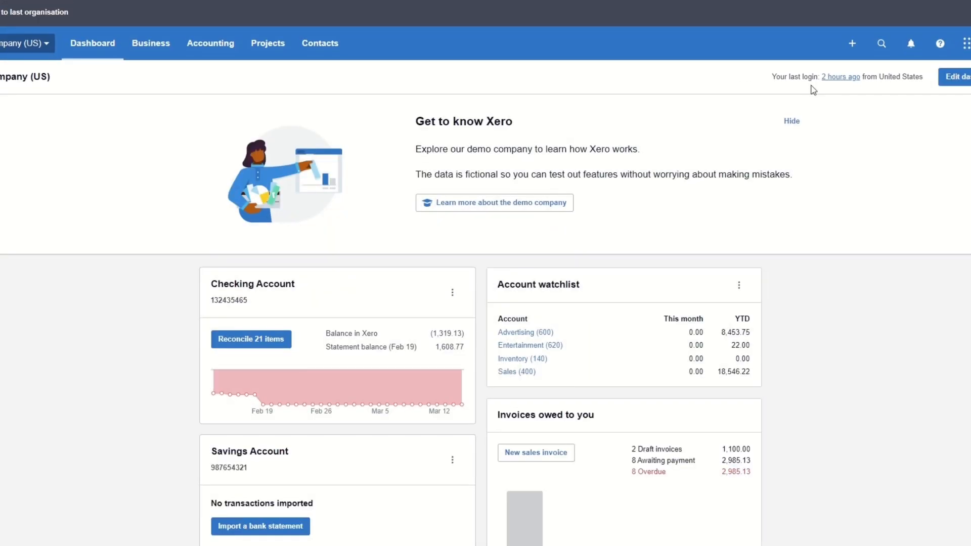
# - Look over the dashboard panels, view the Checking Account's transactions, and return to the dashboard
pyautogui.scroll(-3, 306, 347)
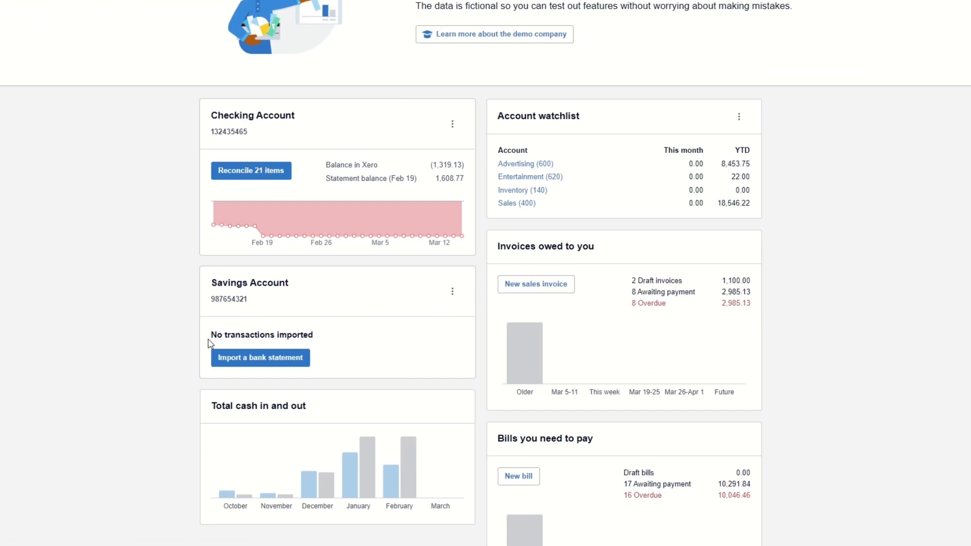
pyautogui.scroll(3, 212, 340)
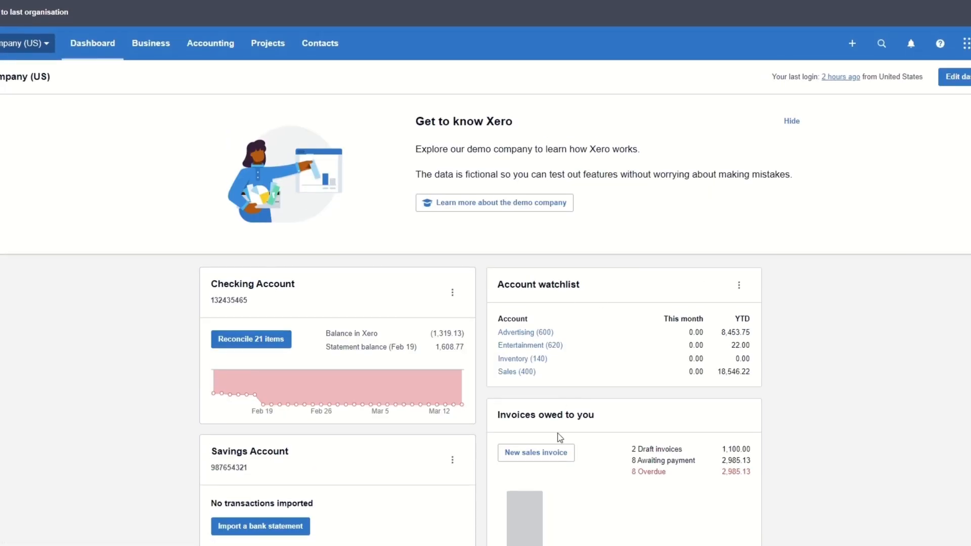
pyautogui.scroll(-2, 558, 444)
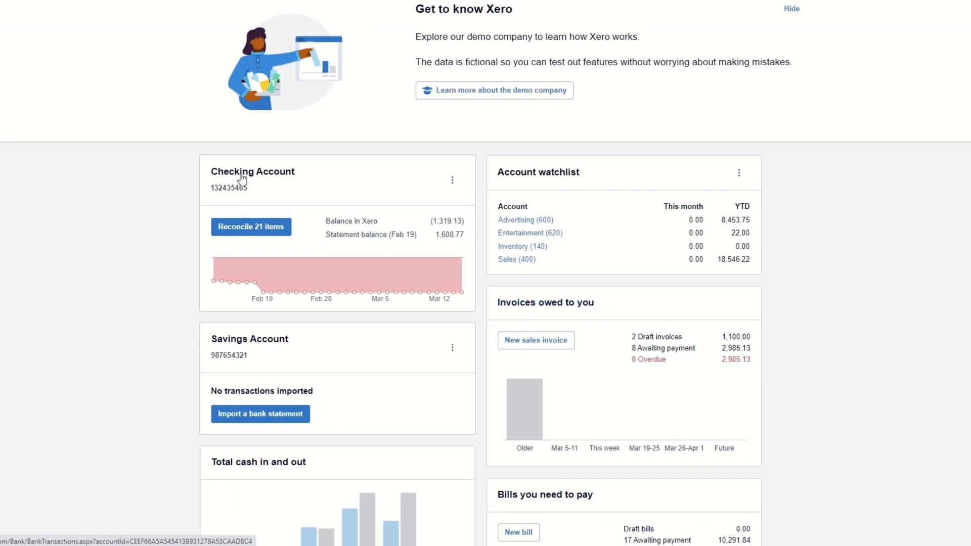
pyautogui.scroll(1, 241, 178)
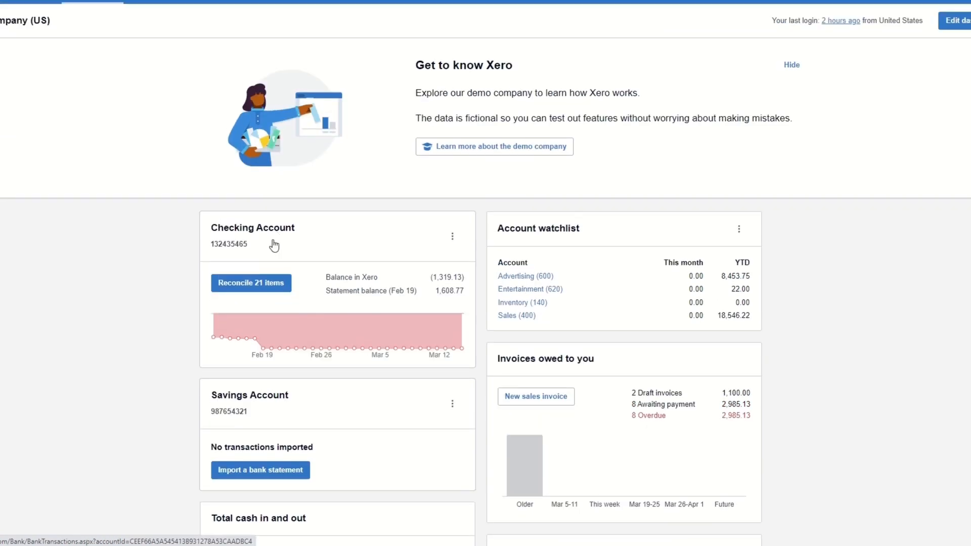
pyautogui.click(246, 252)
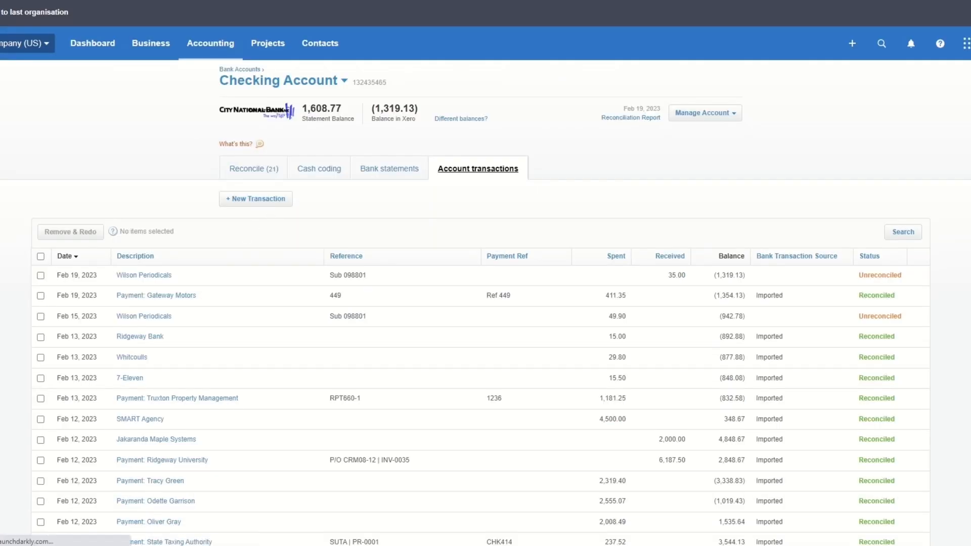
pyautogui.click(97, 49)
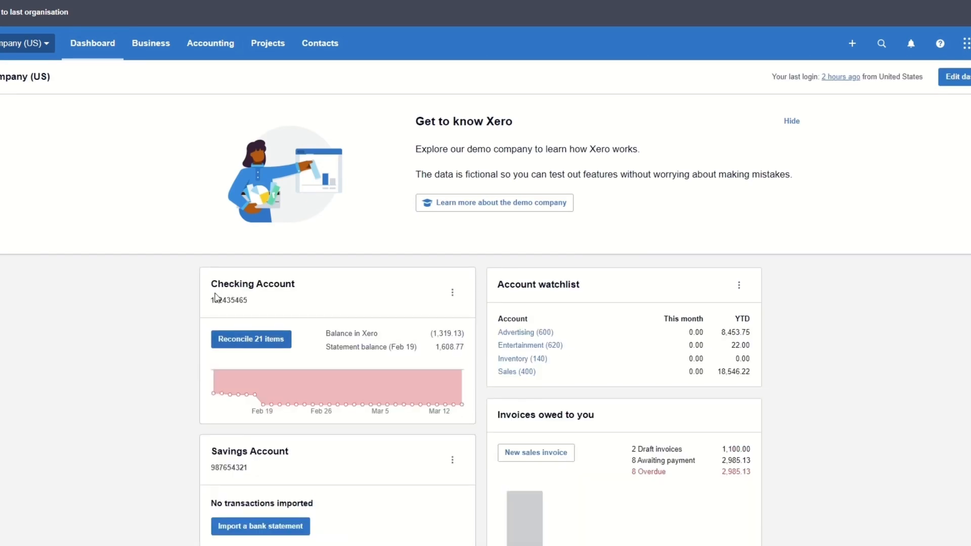
# - Open the invoices list, view the blank form for a new repeating invoice, and return to the list
pyautogui.click(146, 45)
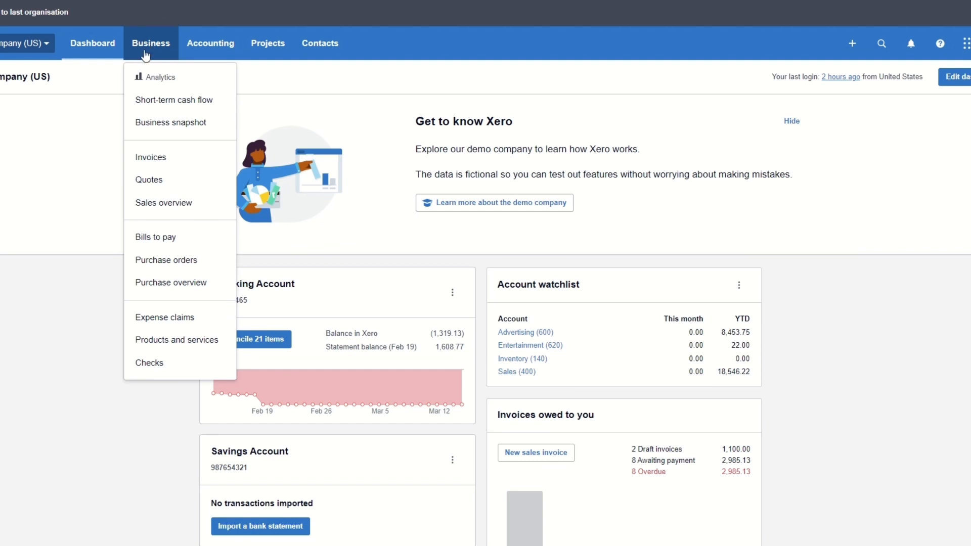
pyautogui.click(159, 162)
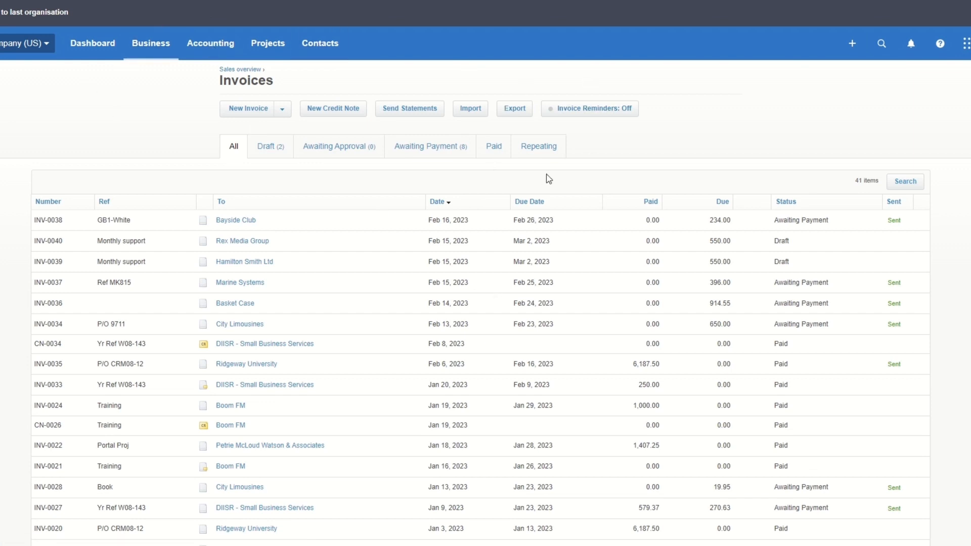
pyautogui.click(283, 111)
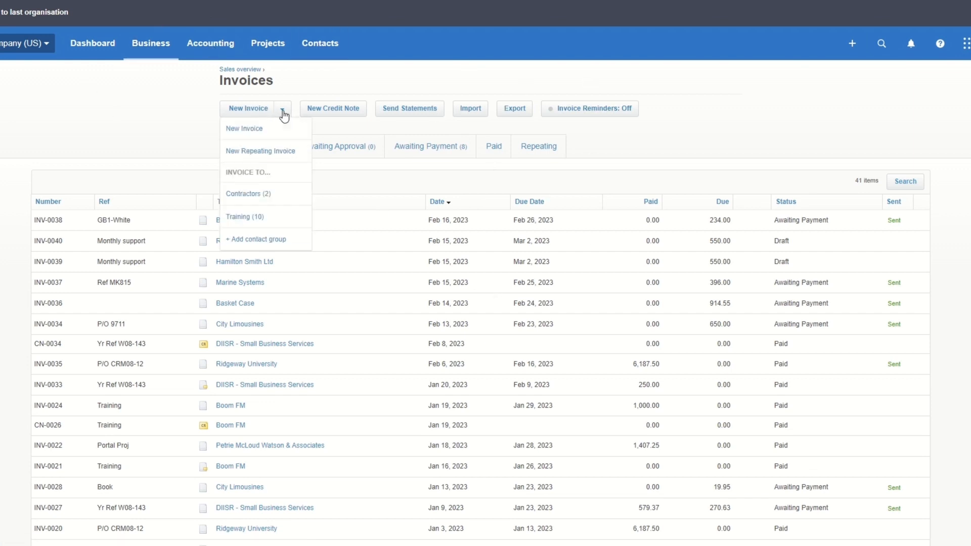
pyautogui.click(272, 154)
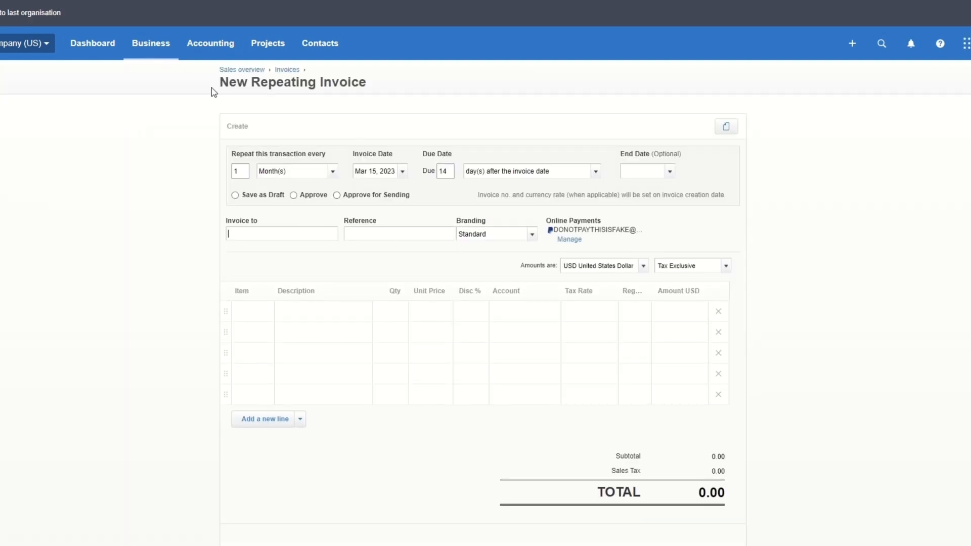
pyautogui.click(151, 43)
pyautogui.click(162, 162)
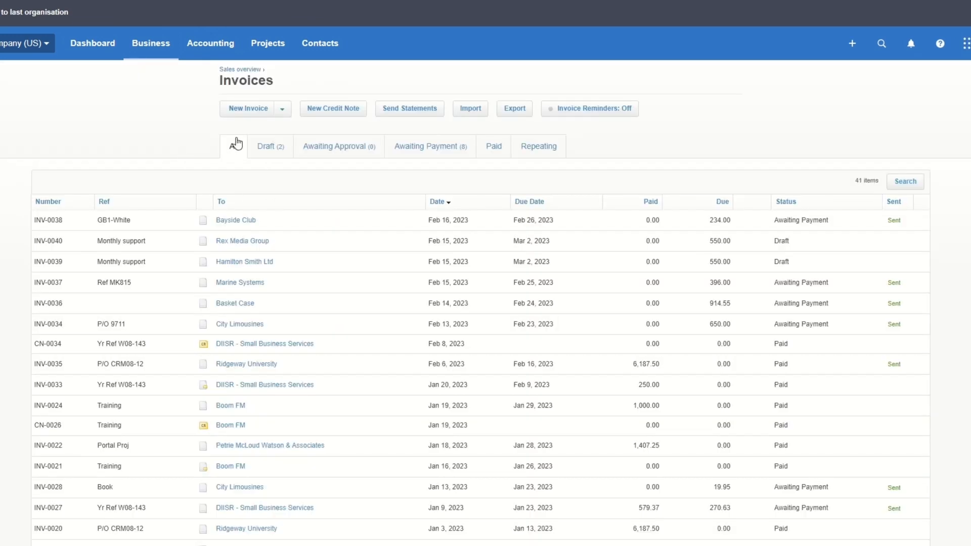
# - Review the draft, awaiting approval, awaiting payment, paid and repeating invoices, and go back to all invoices
pyautogui.click(267, 150)
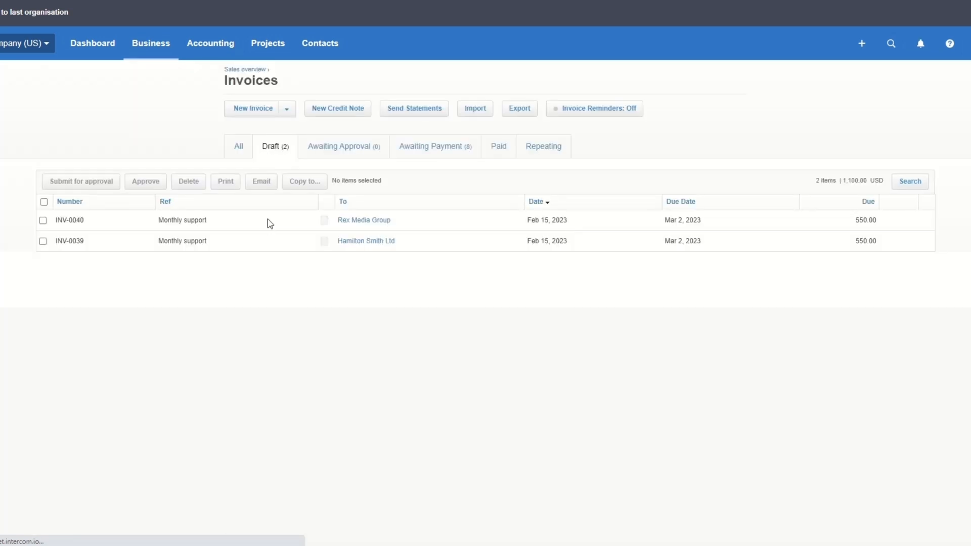
pyautogui.click(341, 150)
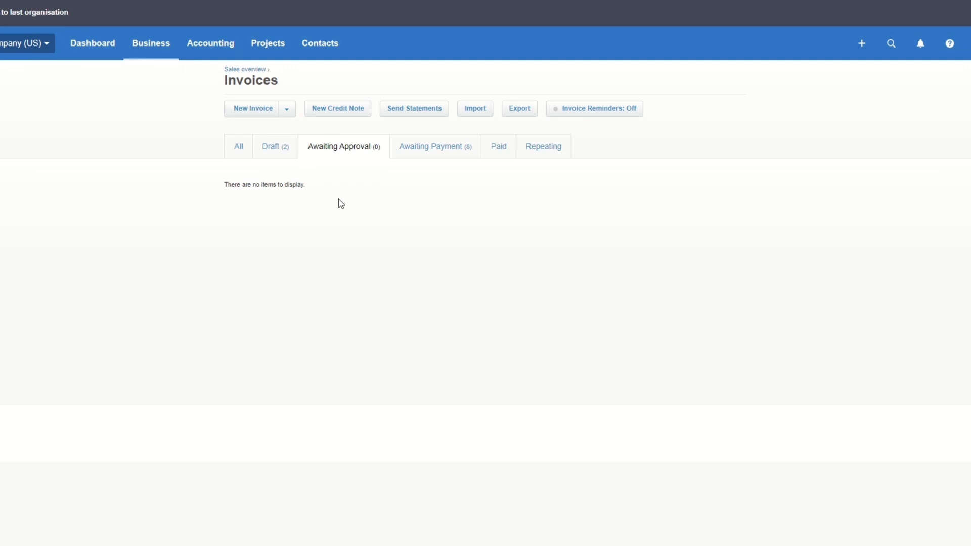
pyautogui.click(449, 153)
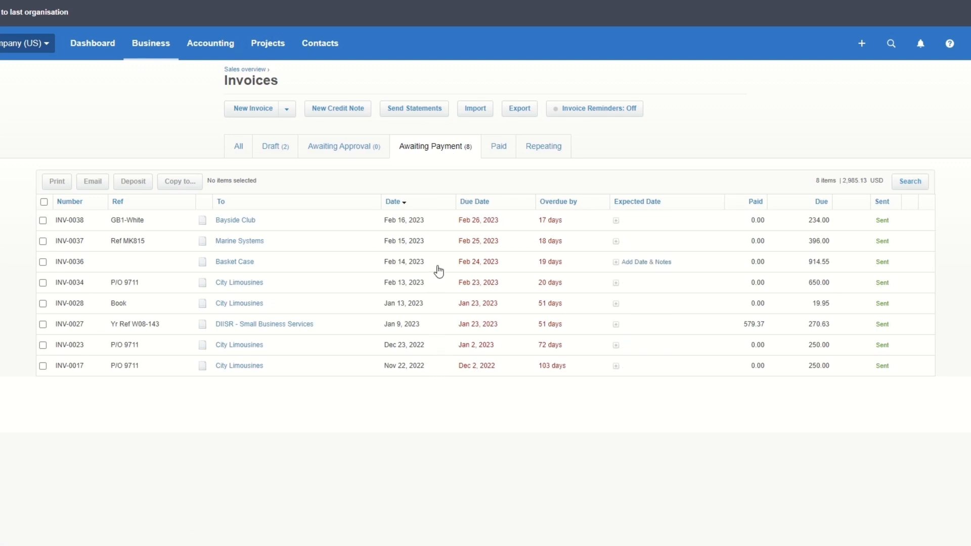
pyautogui.click(504, 150)
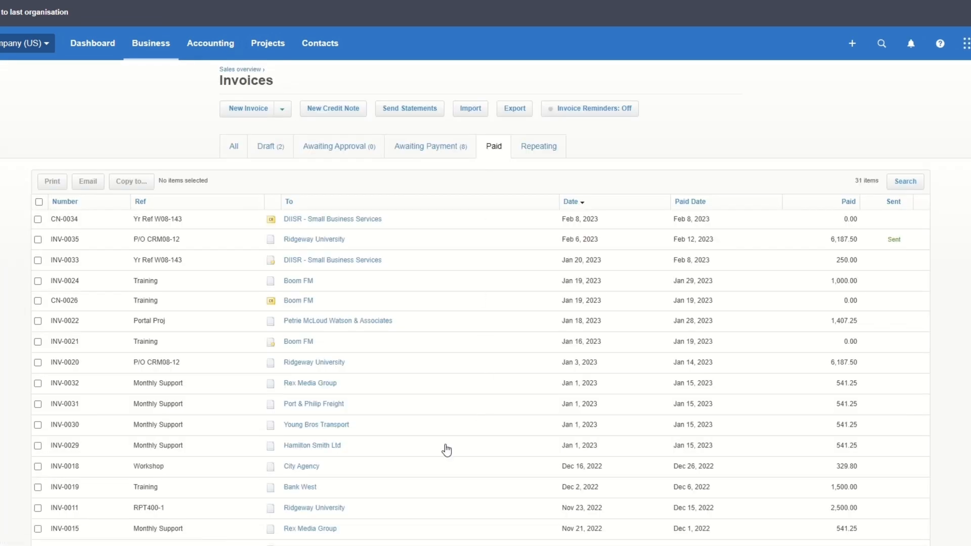
pyautogui.click(538, 148)
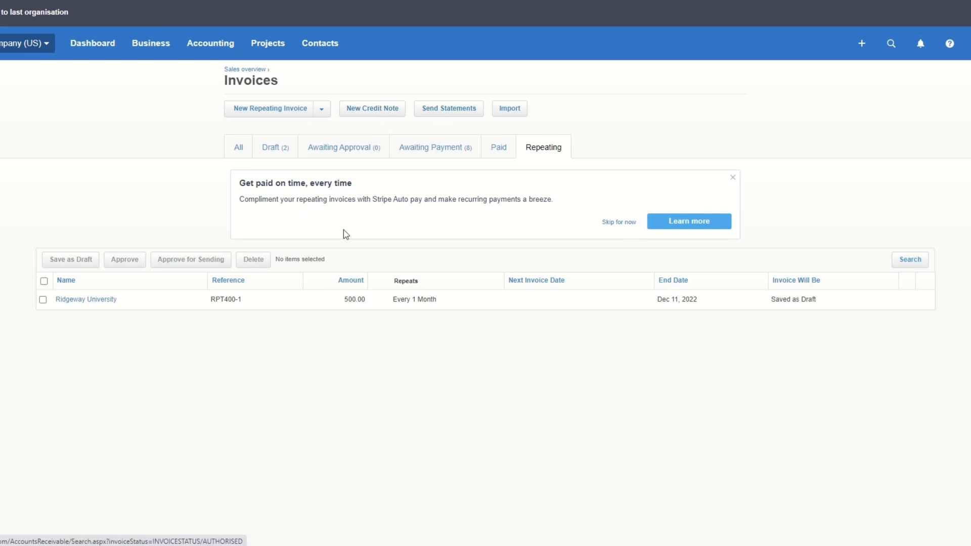
pyautogui.click(242, 149)
# - Open the quotes list and view the blank form for a new quote
pyautogui.click(158, 52)
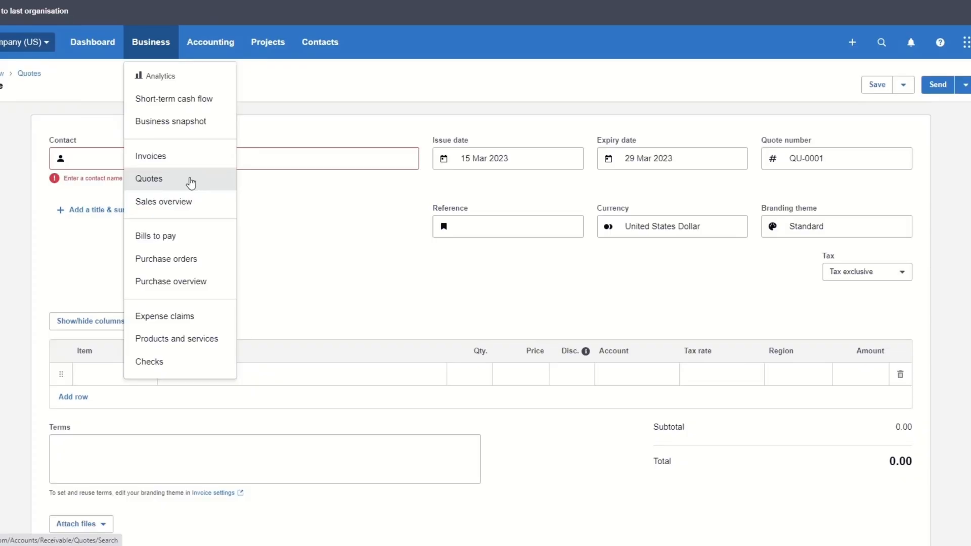
pyautogui.click(156, 183)
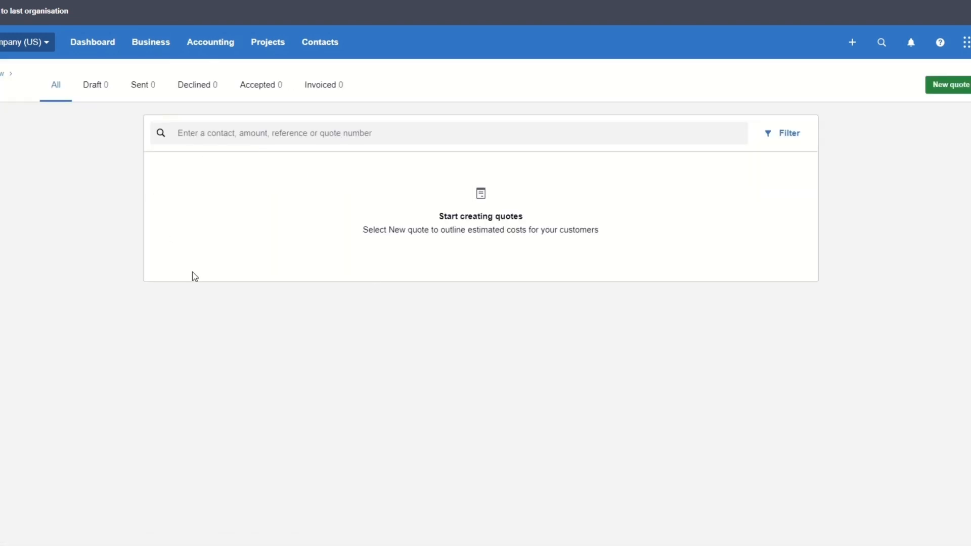
pyautogui.click(946, 91)
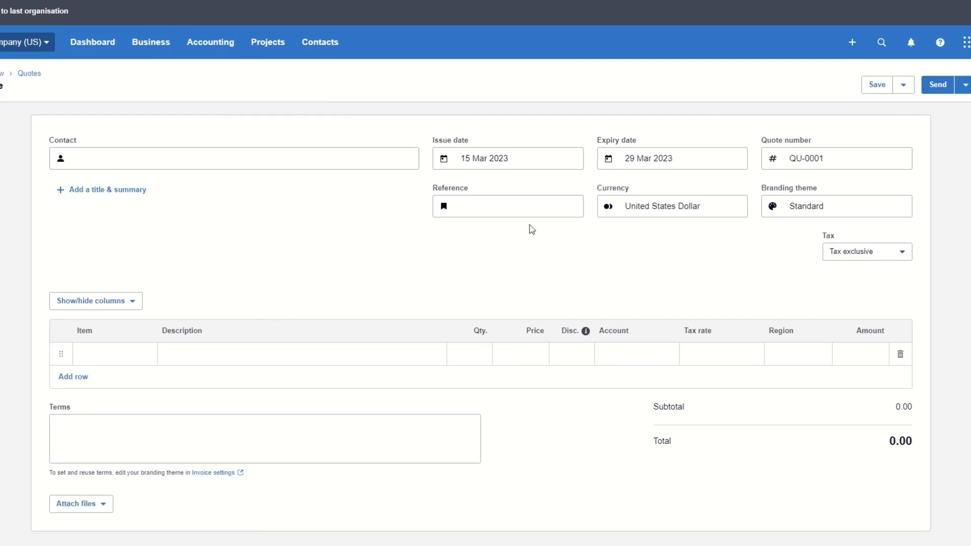
# - Open the bills to pay and view the choices for creating a new or repeating bill
pyautogui.click(142, 50)
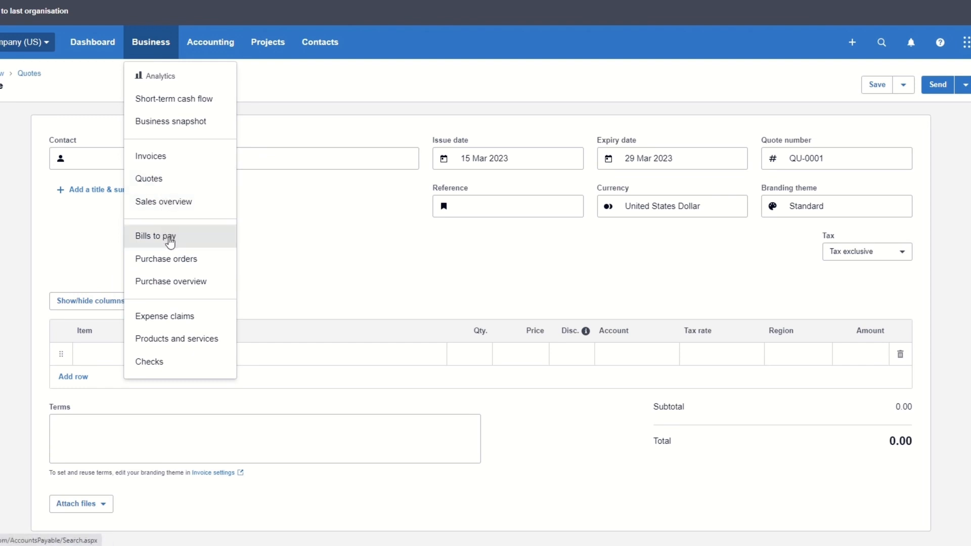
pyautogui.click(169, 242)
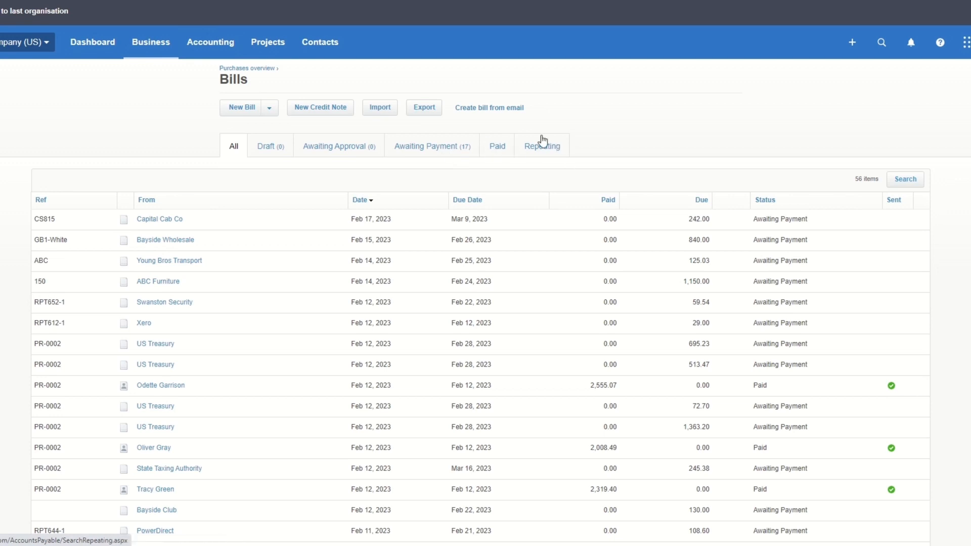
pyautogui.click(269, 108)
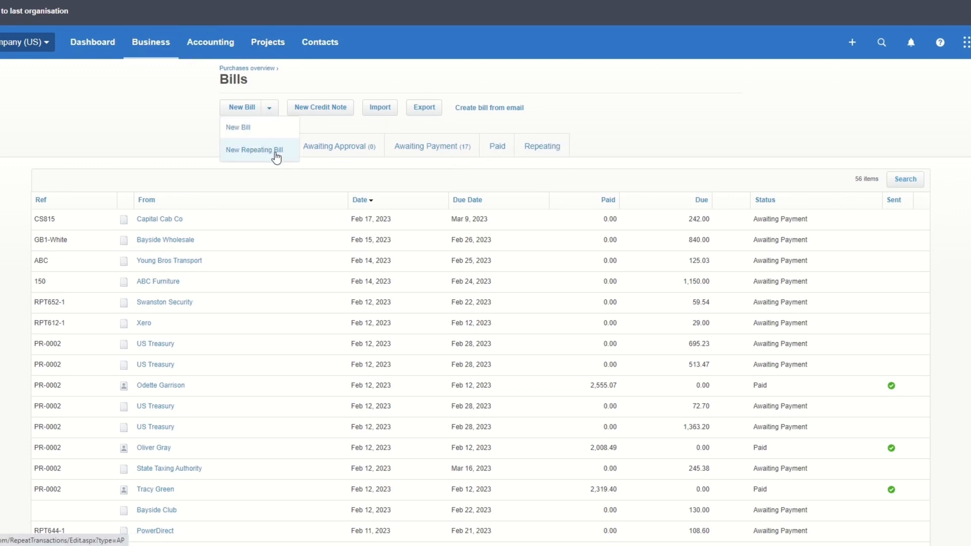
# - Open the checks list and view the available accounting areas, favorite reports and advanced features
pyautogui.click(152, 46)
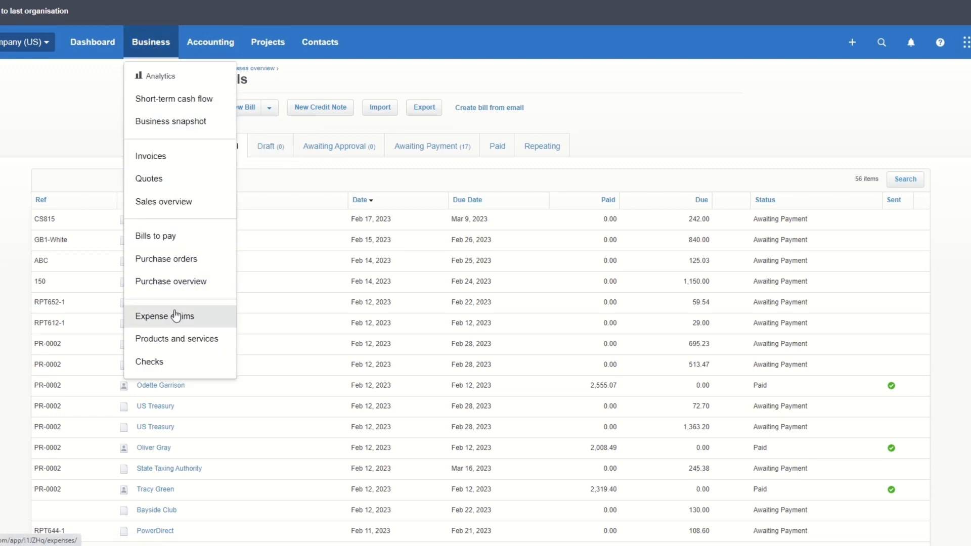
pyautogui.click(164, 363)
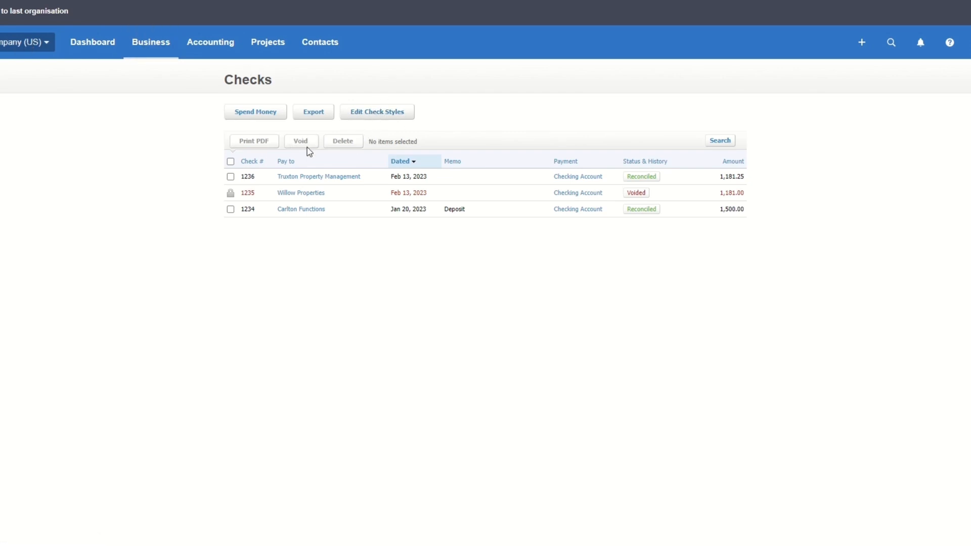
pyautogui.click(154, 44)
pyautogui.click(210, 48)
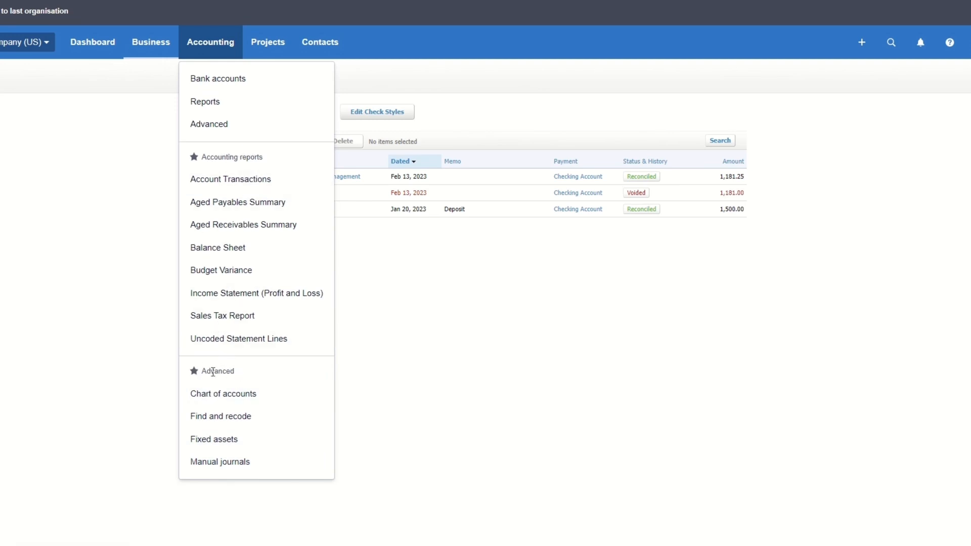
pyautogui.click(234, 77)
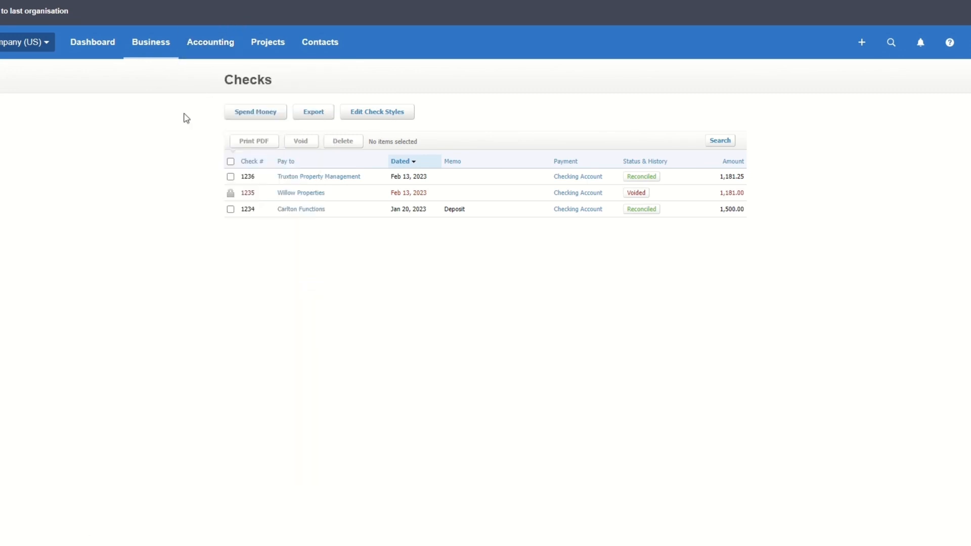
# - Return to the dashboard and open the Checking Account from there
pyautogui.scroll(-1, 169, 288)
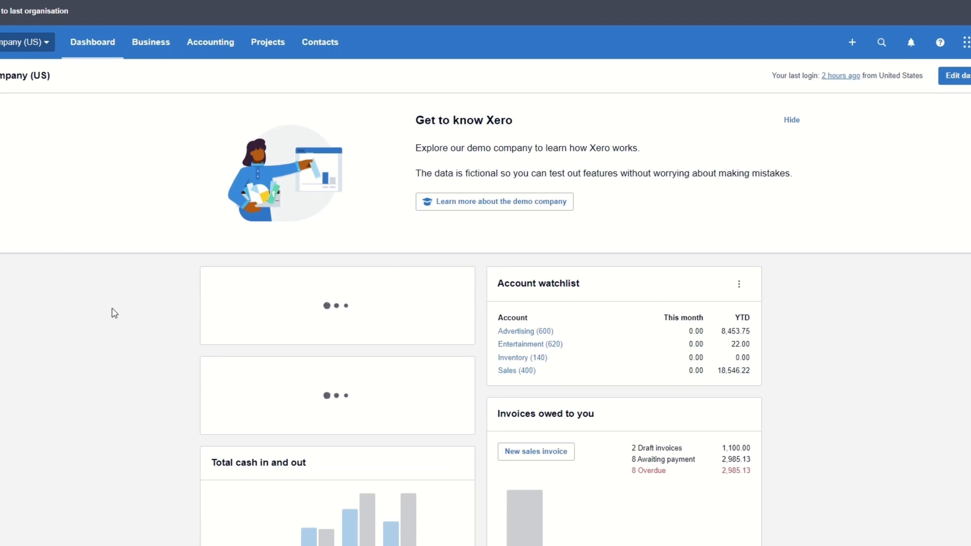
pyautogui.scroll(-1, 113, 310)
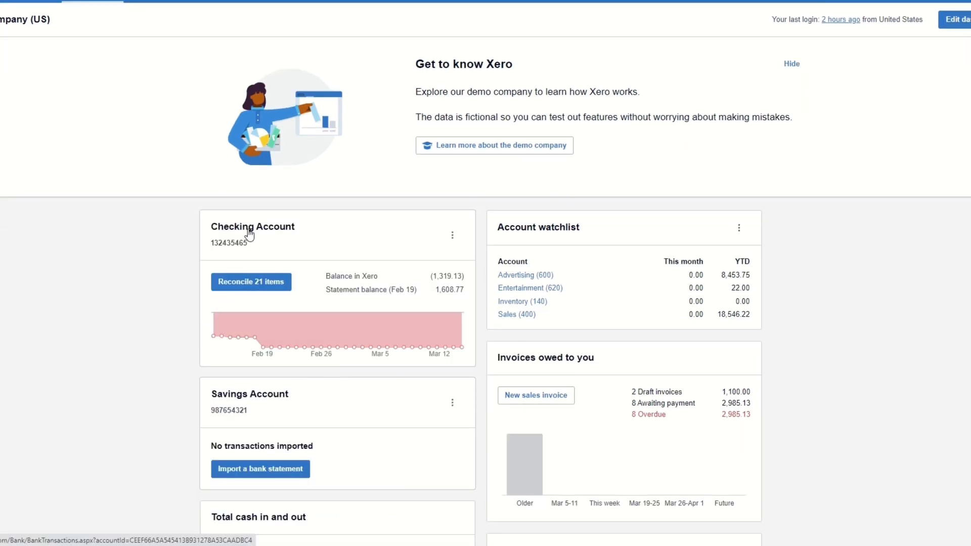
pyautogui.click(249, 225)
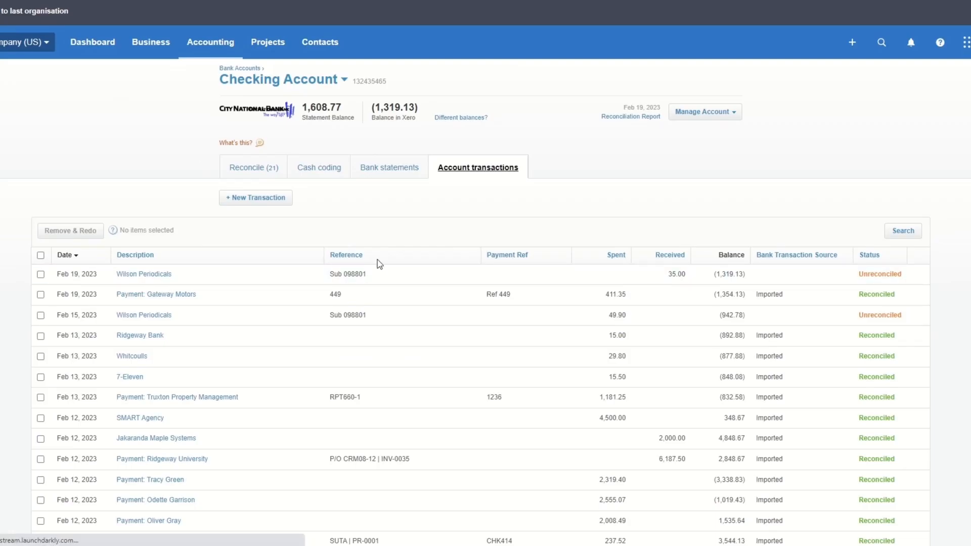
# - Go to the bank accounts overview and open the Checking Account from its list
pyautogui.click(214, 47)
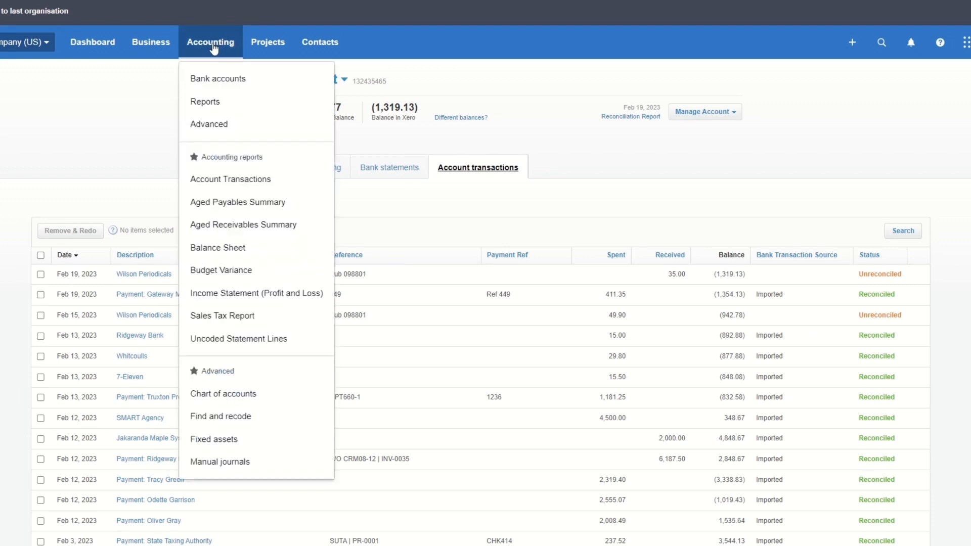
pyautogui.click(211, 78)
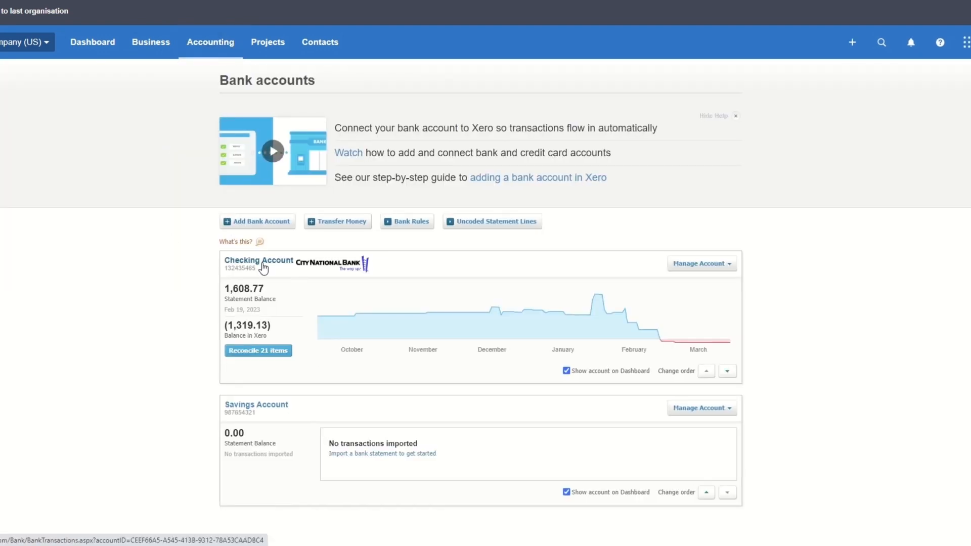
pyautogui.click(261, 263)
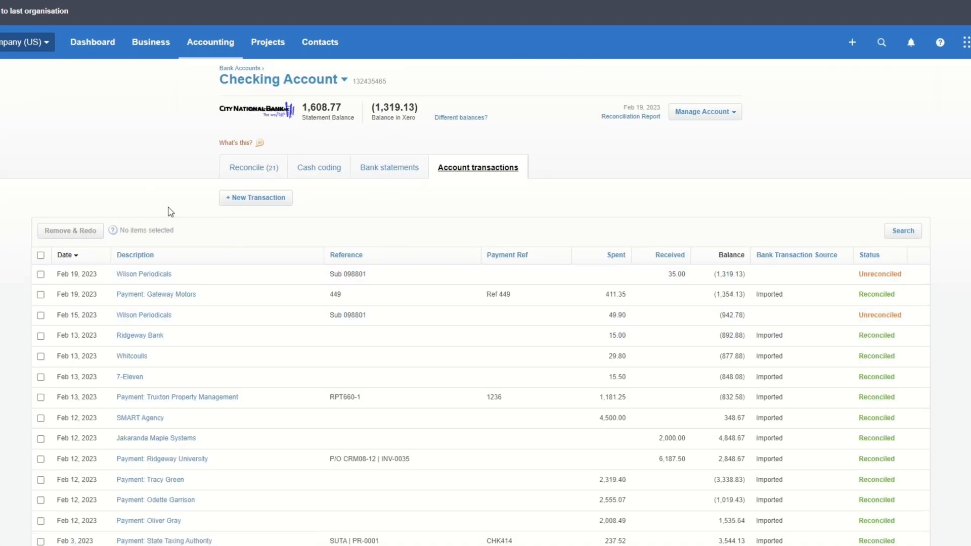
# - Review the Checking Account's reconciliation, cash coding and bank statements views, and return to its account transactions
pyautogui.click(256, 171)
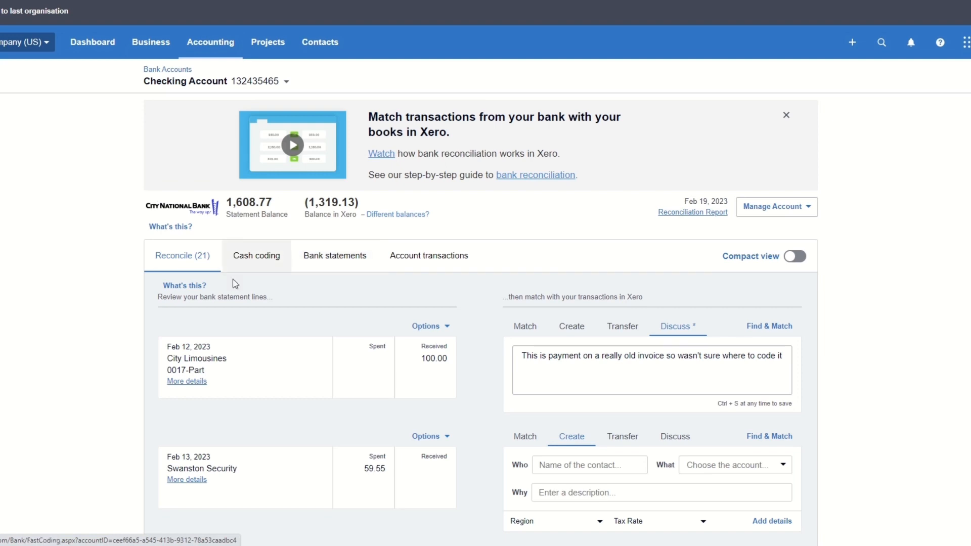
pyautogui.click(256, 256)
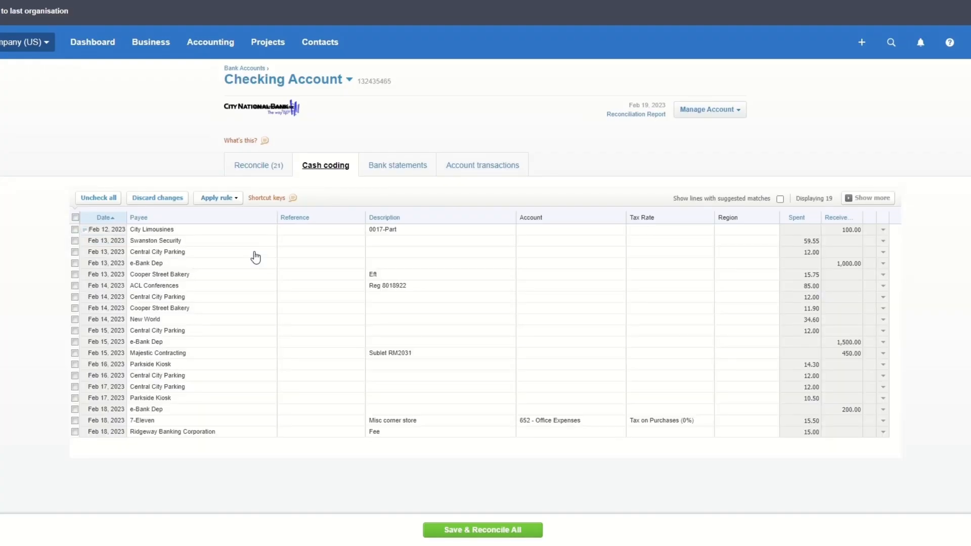
pyautogui.click(401, 166)
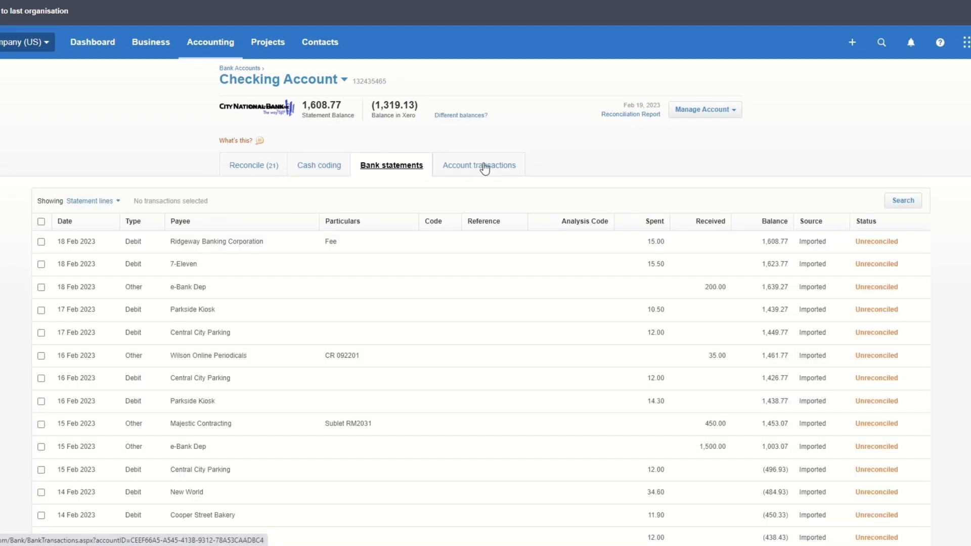
pyautogui.click(484, 168)
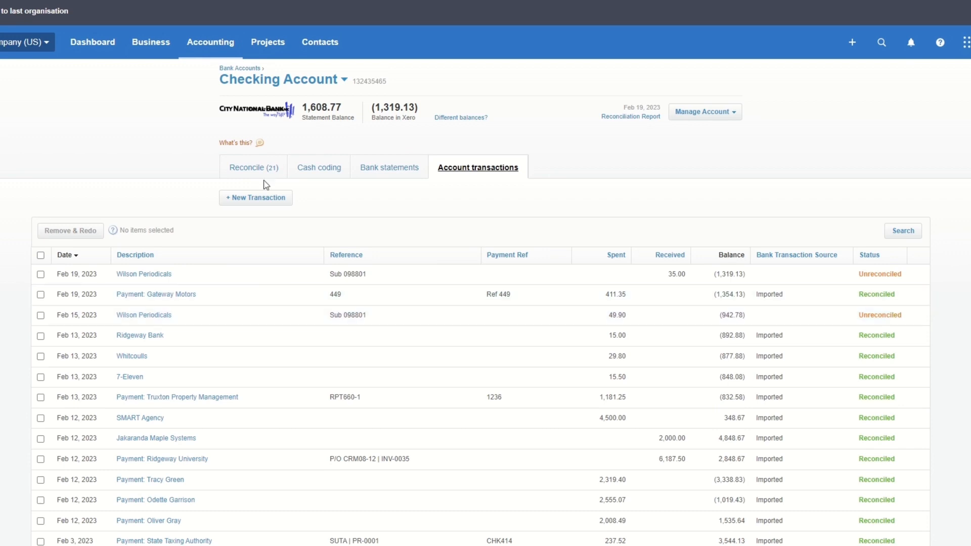
# - Open the reports page and examine the favorites and the financial performance, financial statements, and payables and receivables reports
pyautogui.click(210, 47)
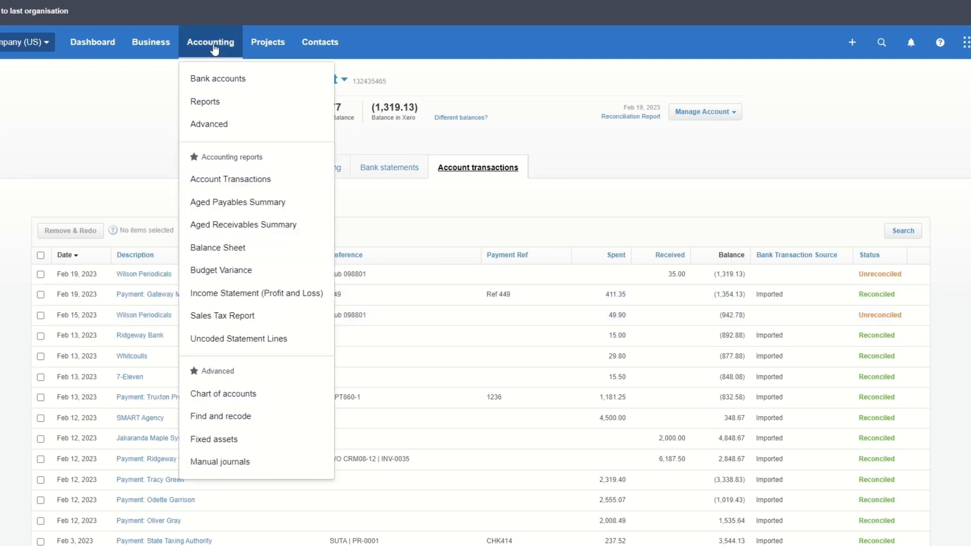
pyautogui.click(207, 102)
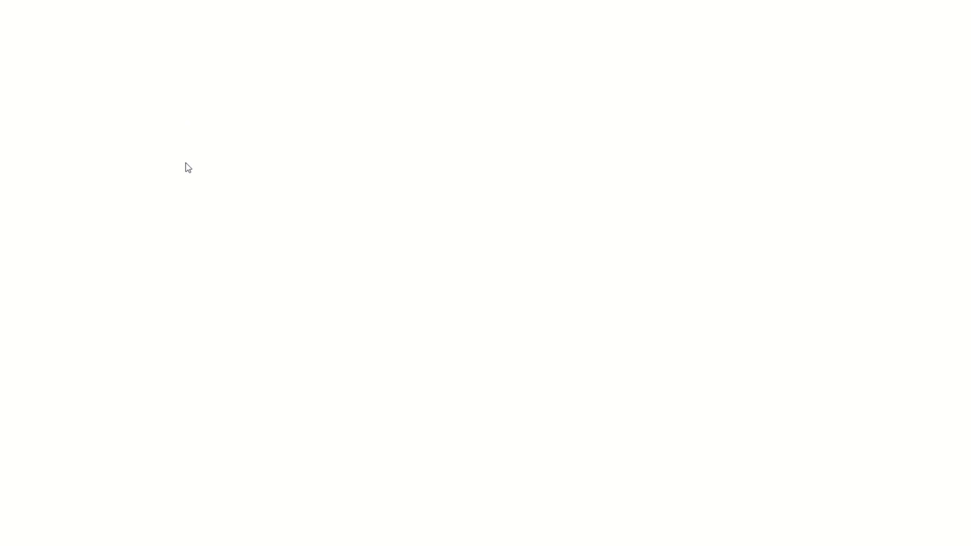
pyautogui.scroll(-1, 93, 228)
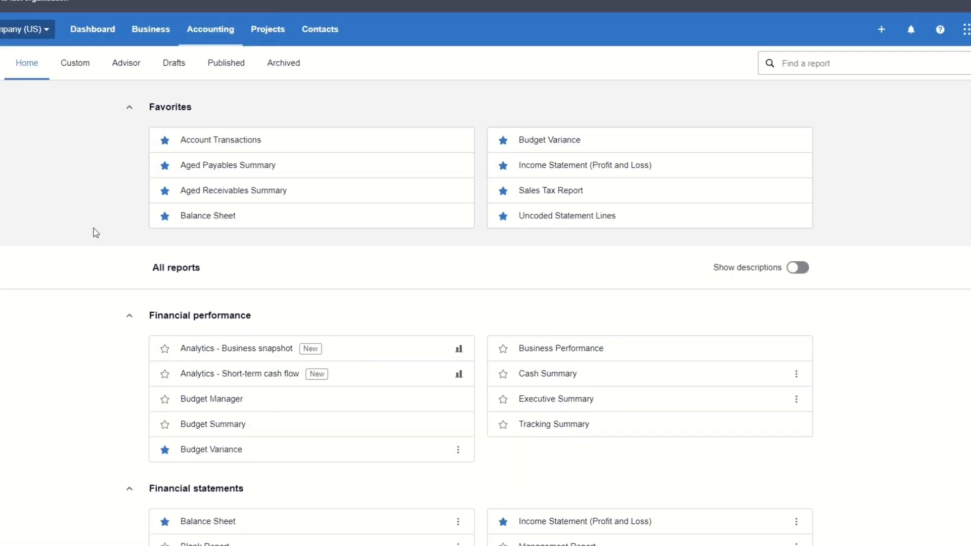
pyautogui.scroll(-2, 95, 232)
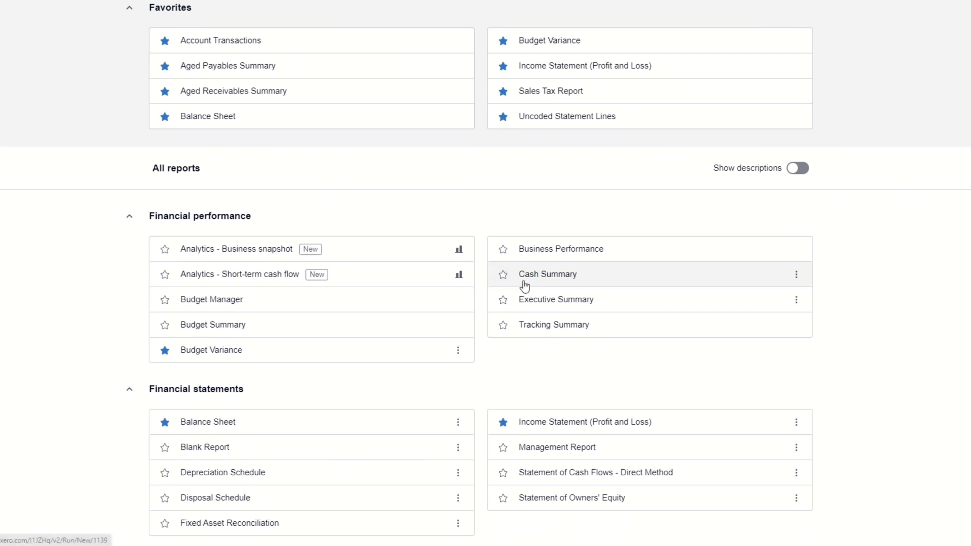
pyautogui.scroll(-1, 468, 354)
pyautogui.scroll(2, 471, 355)
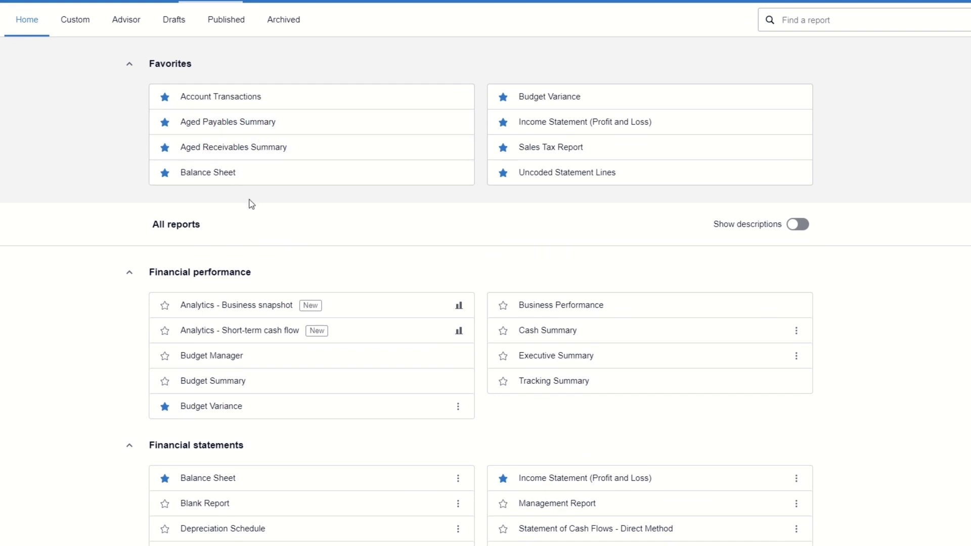
pyautogui.scroll(-1, 331, 330)
pyautogui.scroll(-3, 331, 330)
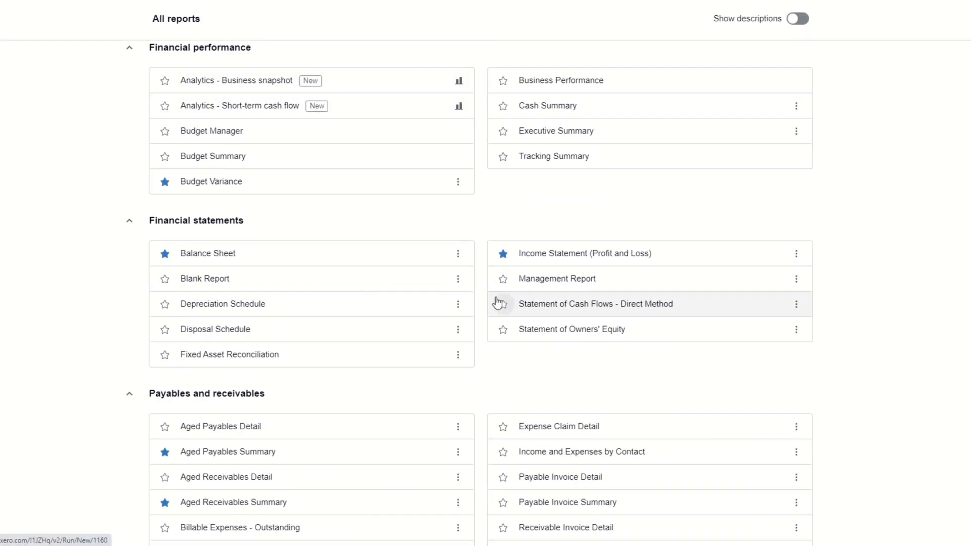
pyautogui.scroll(-2, 496, 301)
pyautogui.scroll(-2, 495, 308)
pyautogui.scroll(1, 371, 266)
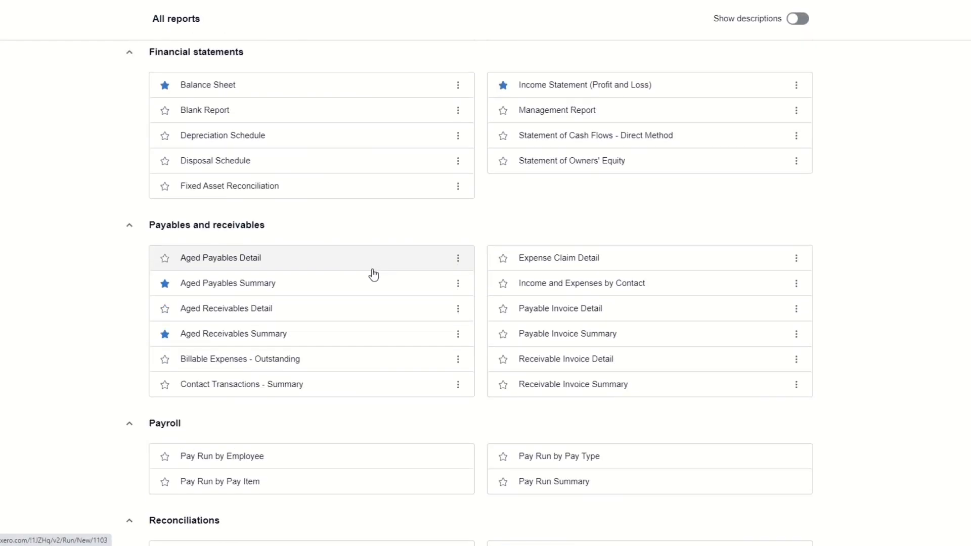
pyautogui.scroll(8, 263, 282)
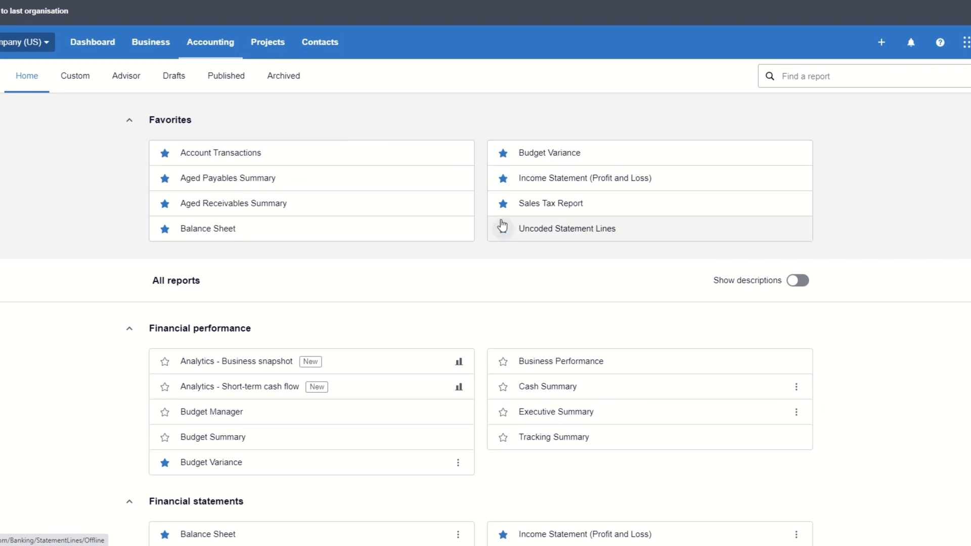
# - Remove Sales Tax Report from the favorite reports and check the list of accounting report shortcuts
pyautogui.click(225, 41)
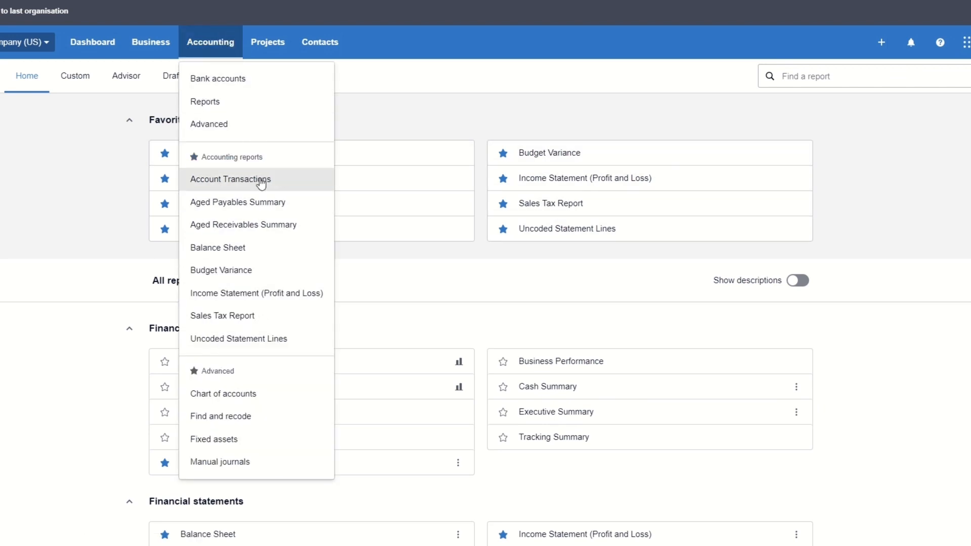
pyautogui.click(101, 159)
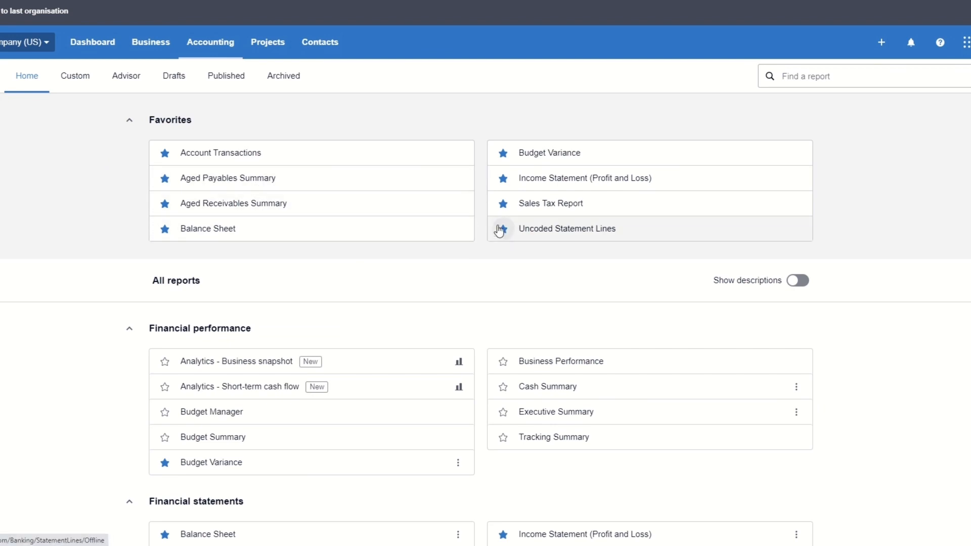
pyautogui.click(503, 203)
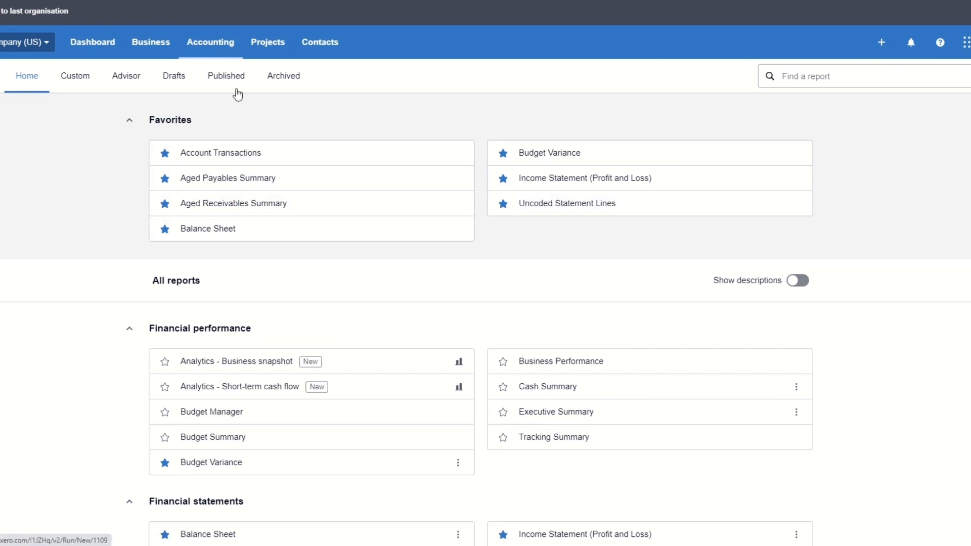
pyautogui.click(218, 41)
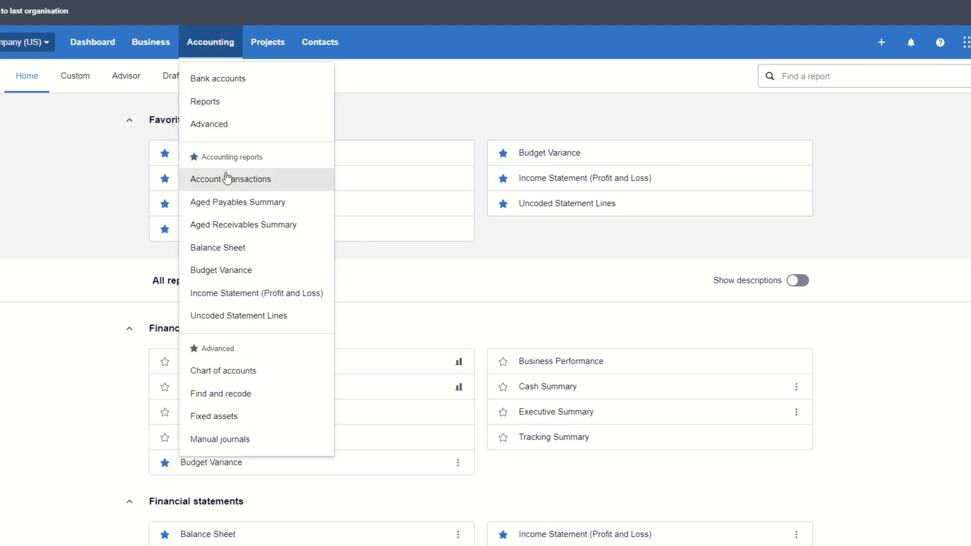
pyautogui.click(125, 250)
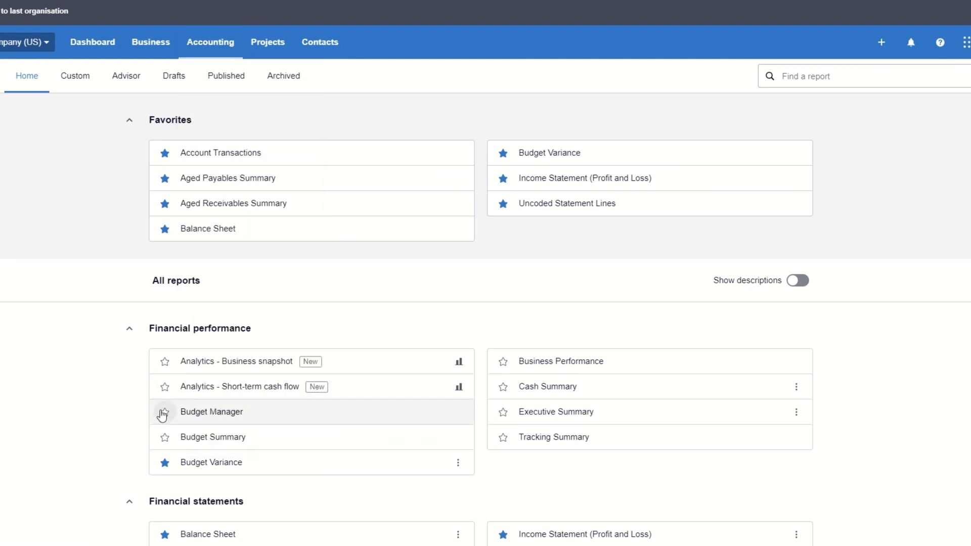
# - Add Budget Summary to the favorite reports and check the accounting report shortcuts
pyautogui.click(165, 437)
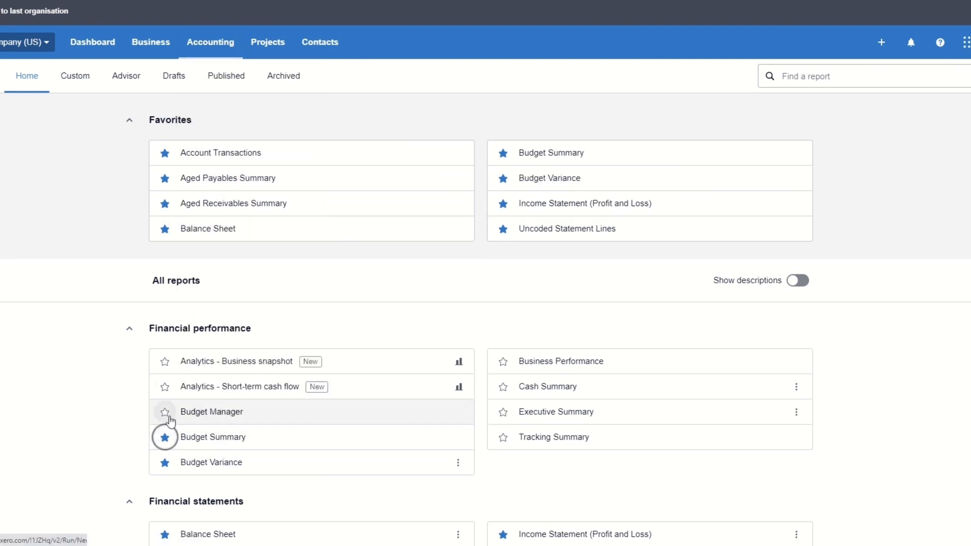
pyautogui.click(210, 43)
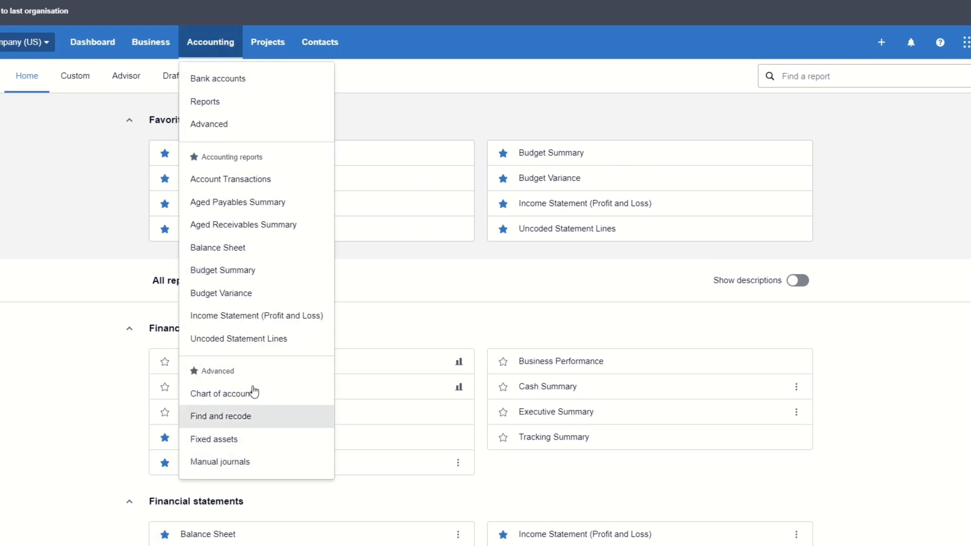
pyautogui.click(101, 263)
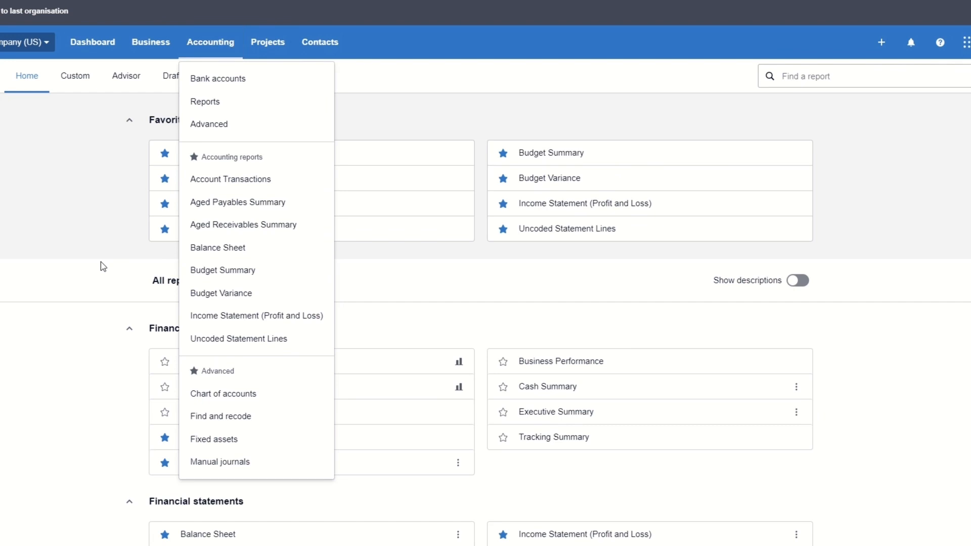
# - Open the advanced accounting page and compare its starred features and settings with the accounting shortcuts
pyautogui.click(202, 50)
pyautogui.click(214, 129)
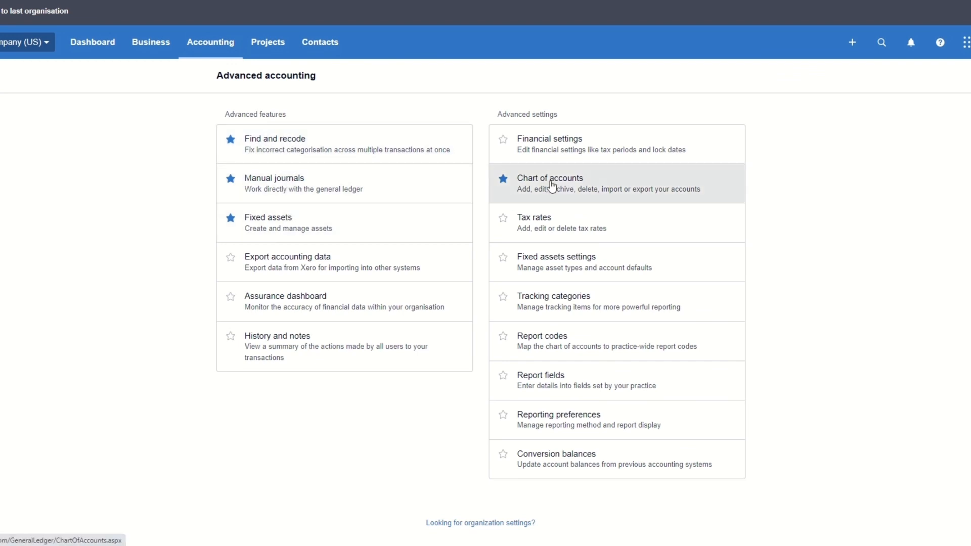
pyautogui.click(222, 50)
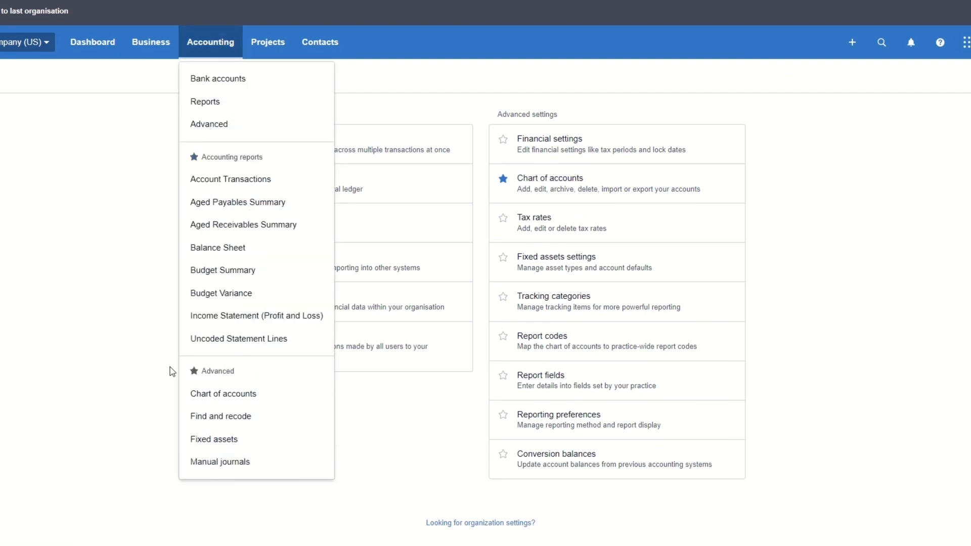
pyautogui.click(139, 383)
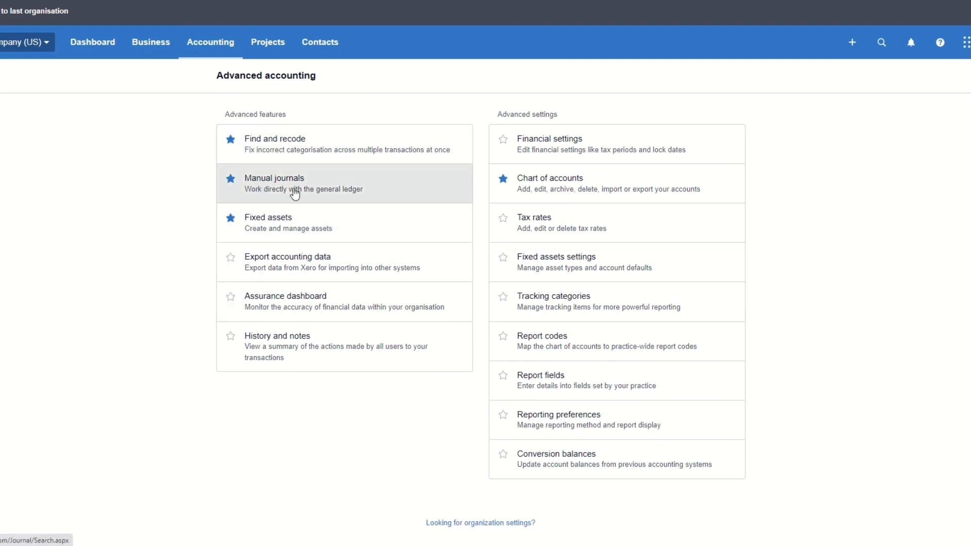
# - Open Find and recode and search for transaction lines where the account is 664 - Repairs and Maintenance
pyautogui.click(305, 143)
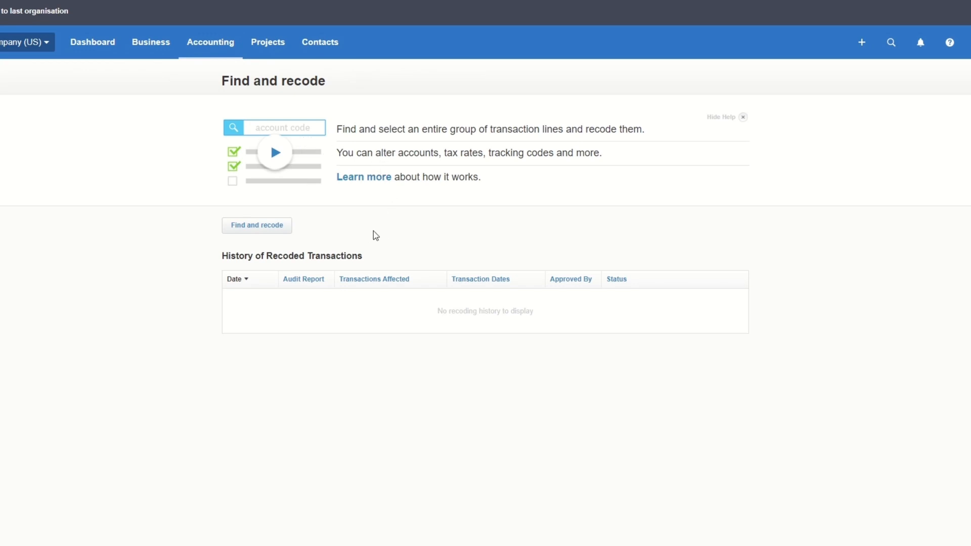
pyautogui.click(276, 231)
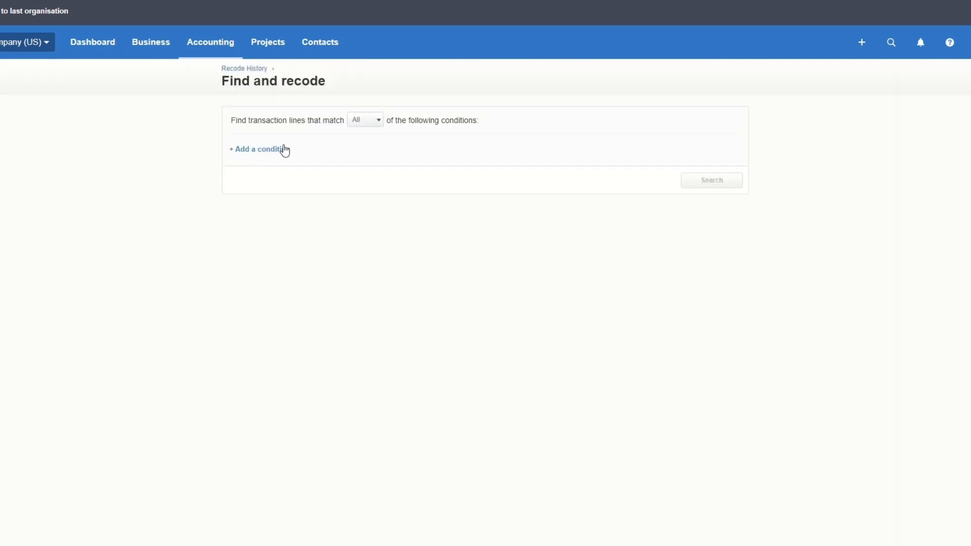
pyautogui.click(262, 152)
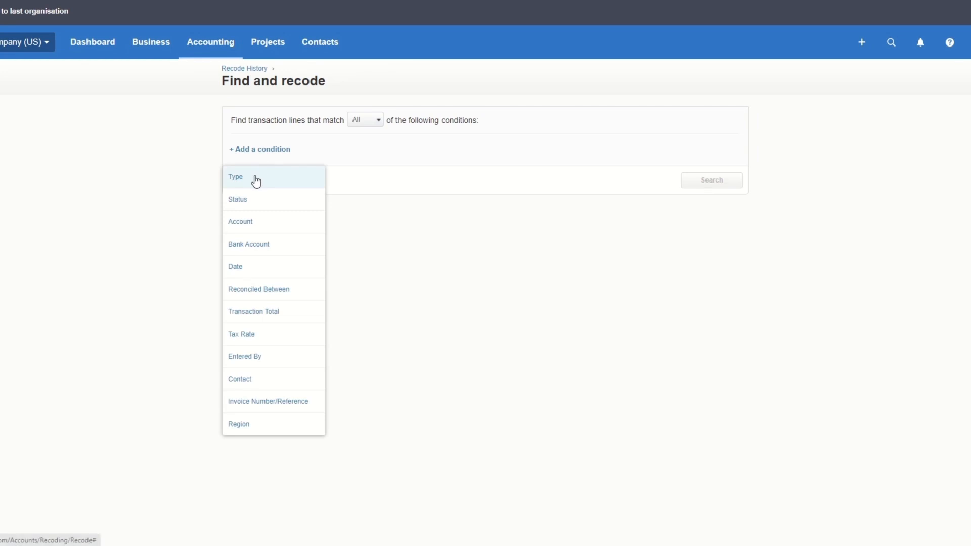
pyautogui.click(256, 223)
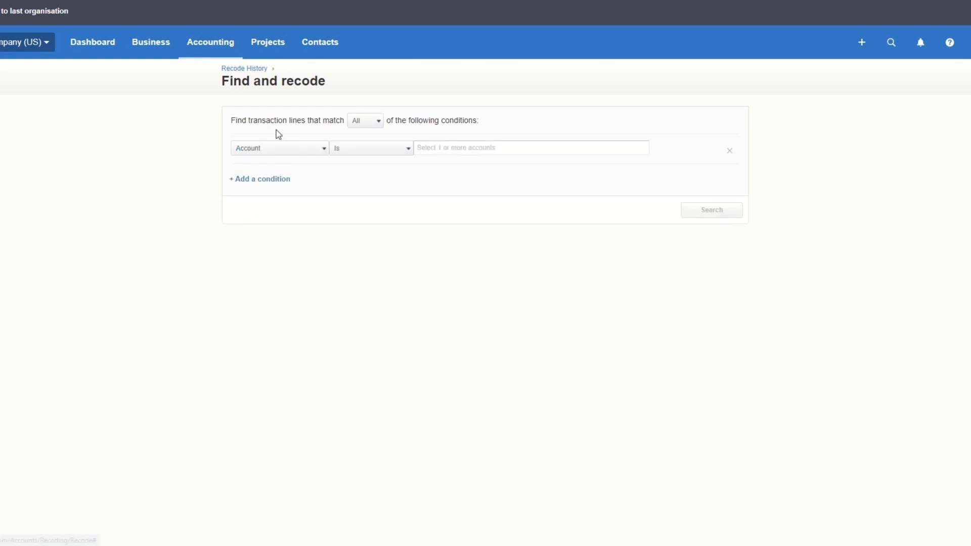
pyautogui.click(512, 147)
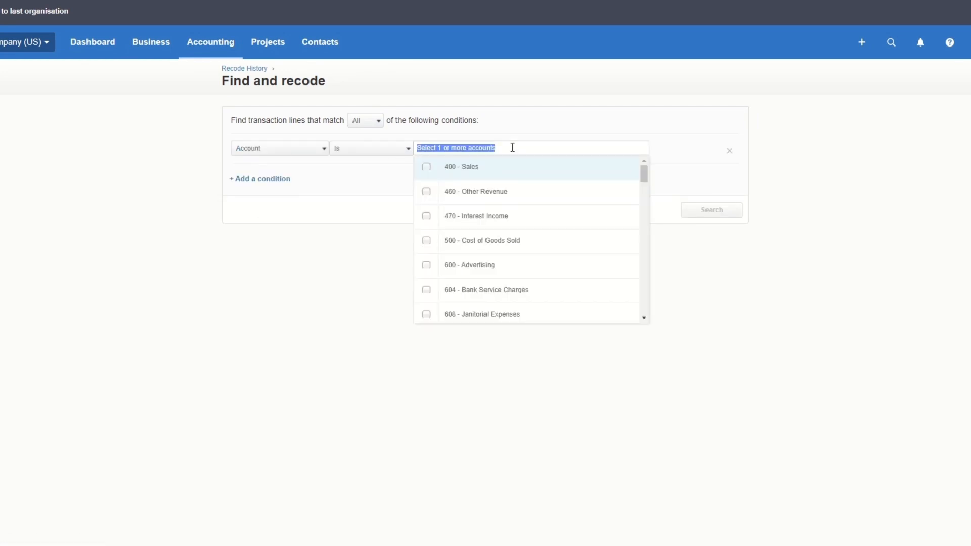
pyautogui.write('ve')
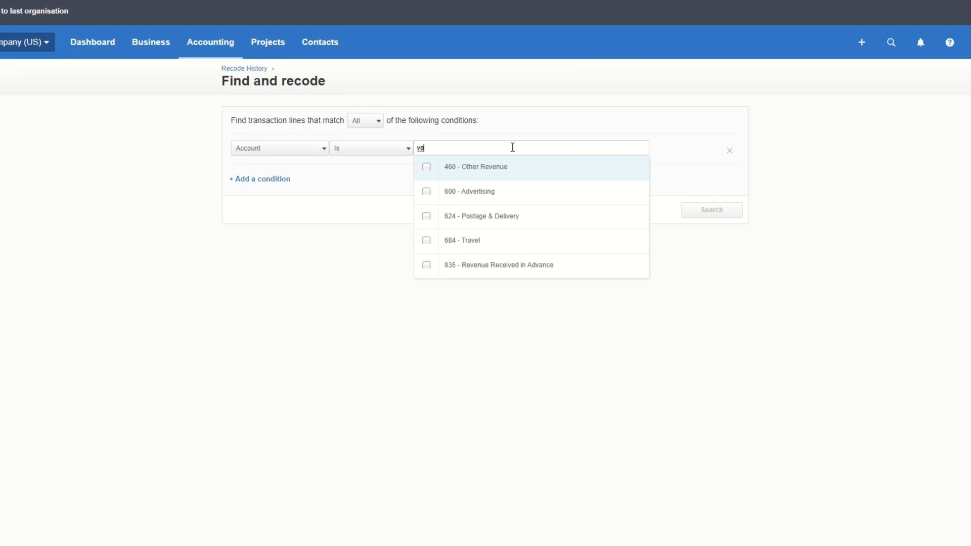
pyautogui.press('BackSpace')
pyautogui.press('BackSpace')
pyautogui.write('main')
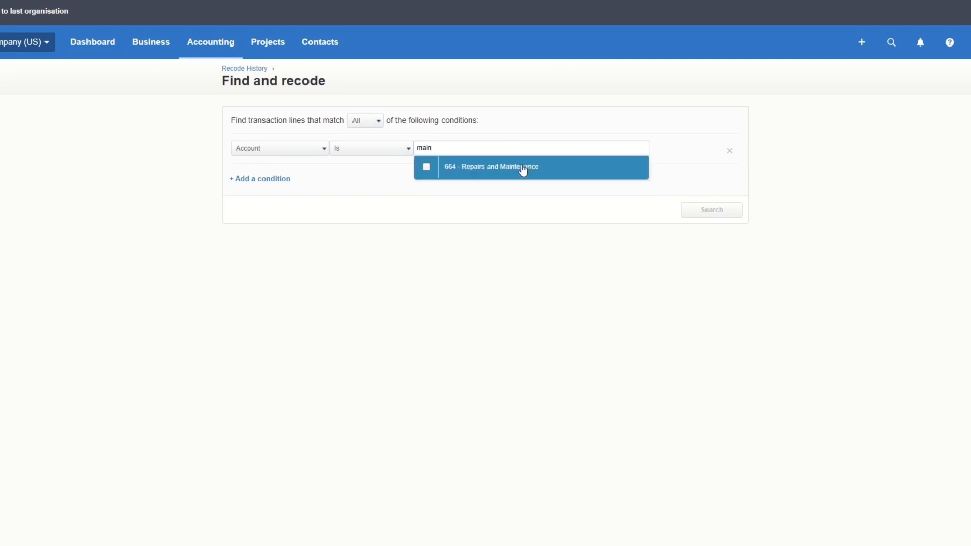
pyautogui.click(520, 168)
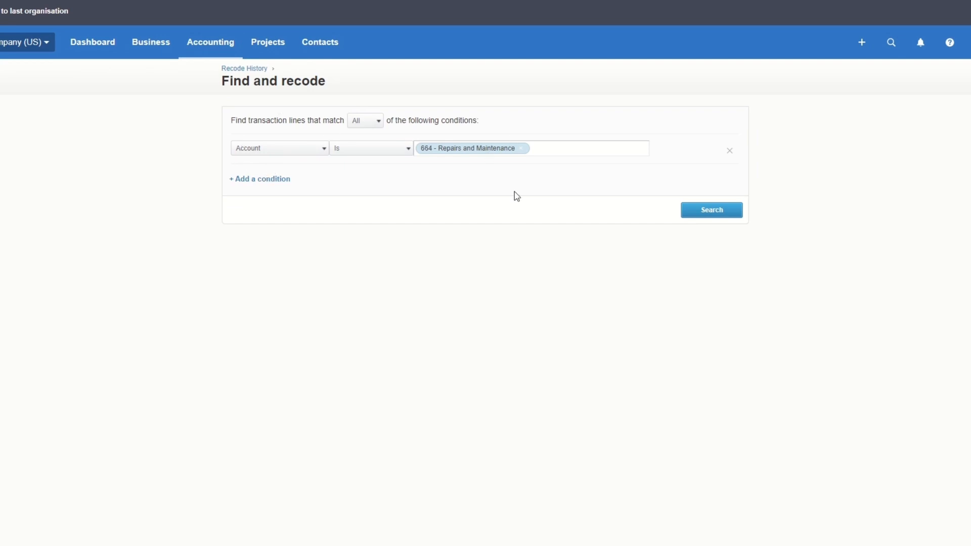
pyautogui.click(733, 214)
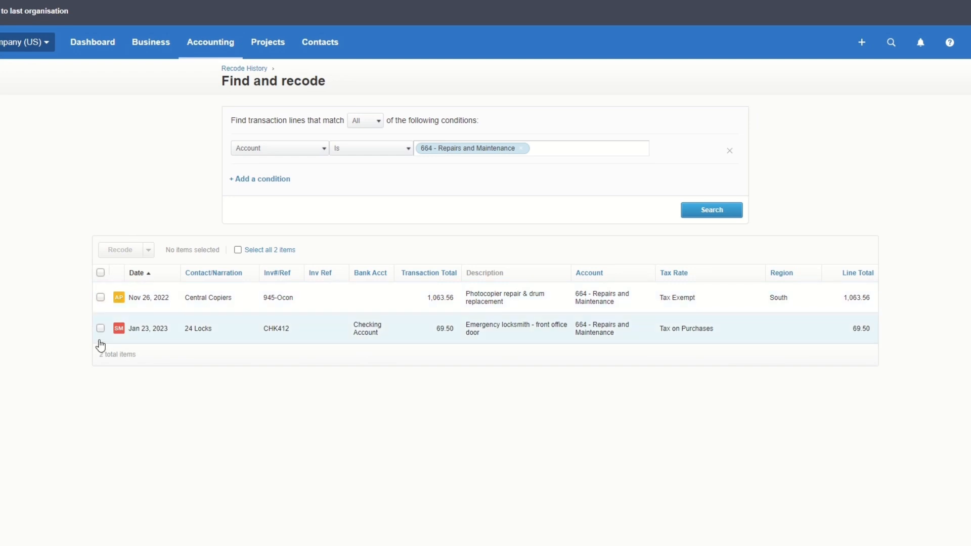
# - Recode the account of the Central Copiers and 24 Locks transactions to 680 - Telephone & Internet and confirm the recode
pyautogui.click(101, 297)
pyautogui.click(100, 329)
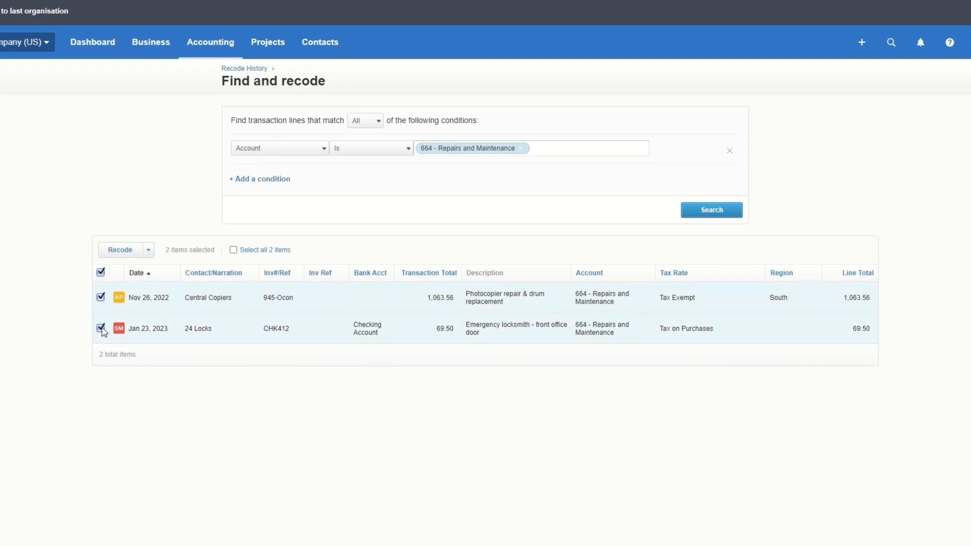
pyautogui.click(120, 251)
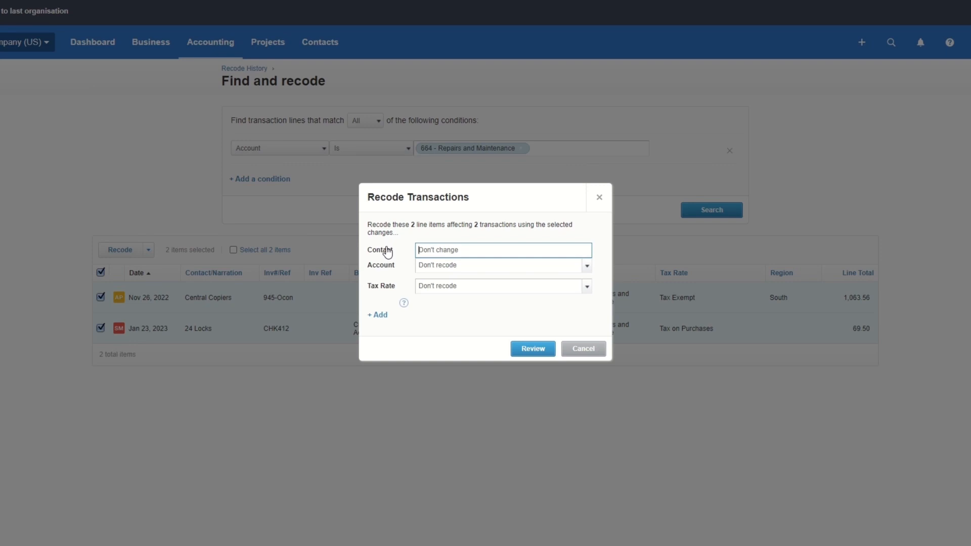
pyautogui.click(463, 267)
pyautogui.click(587, 267)
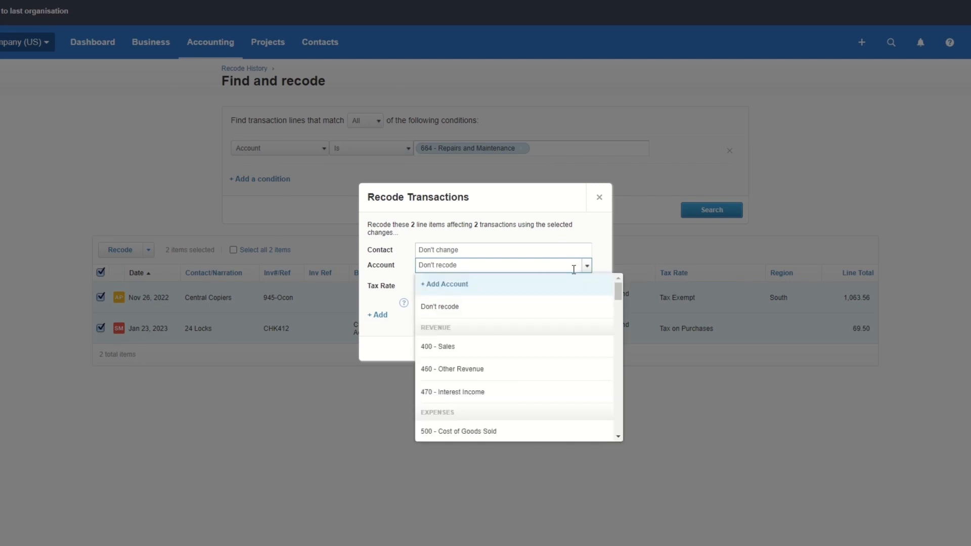
pyautogui.scroll(-6, 498, 372)
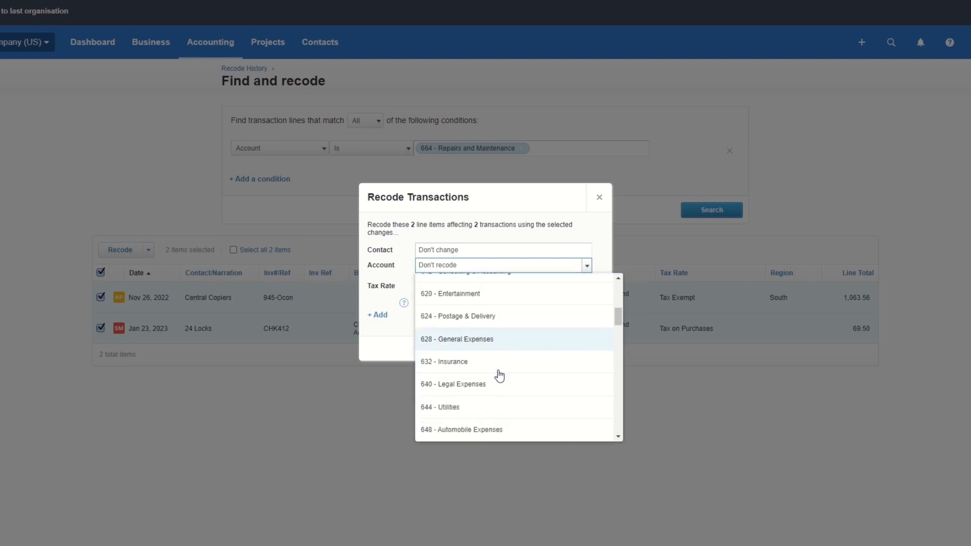
pyautogui.scroll(-3, 499, 376)
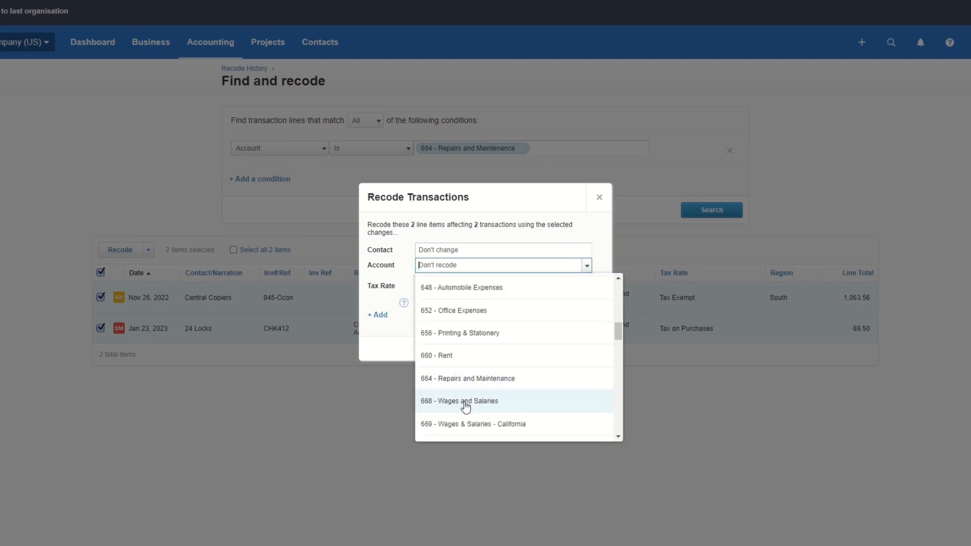
pyautogui.scroll(-2, 465, 402)
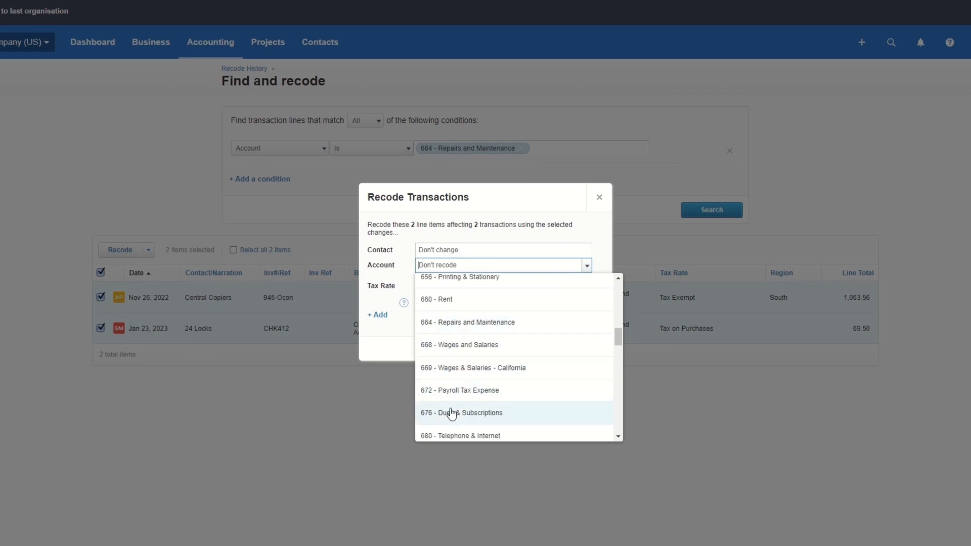
pyautogui.click(457, 435)
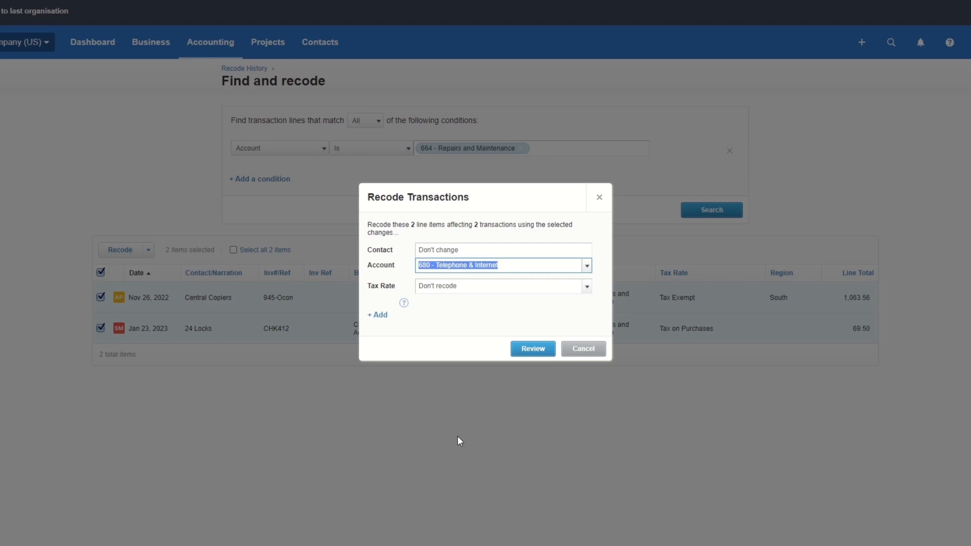
pyautogui.click(534, 351)
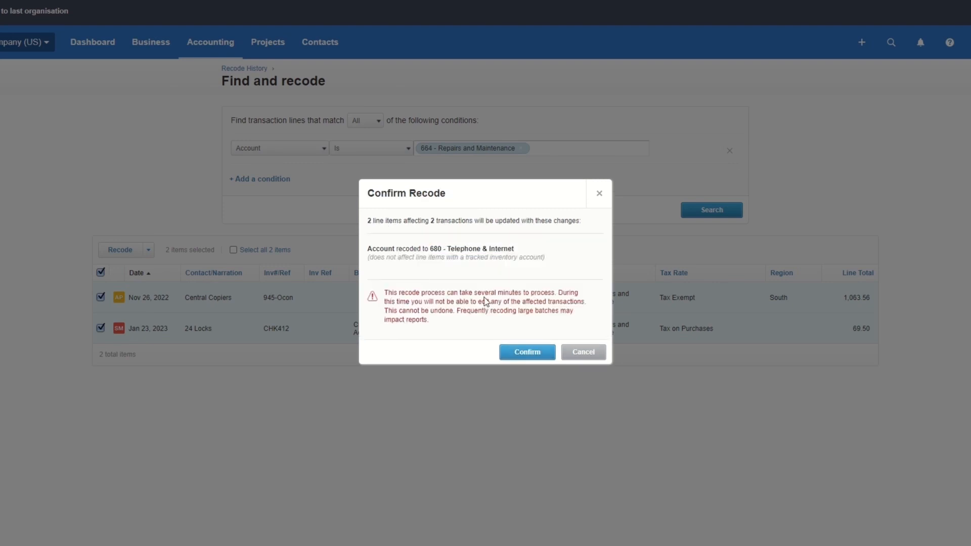
pyautogui.click(522, 355)
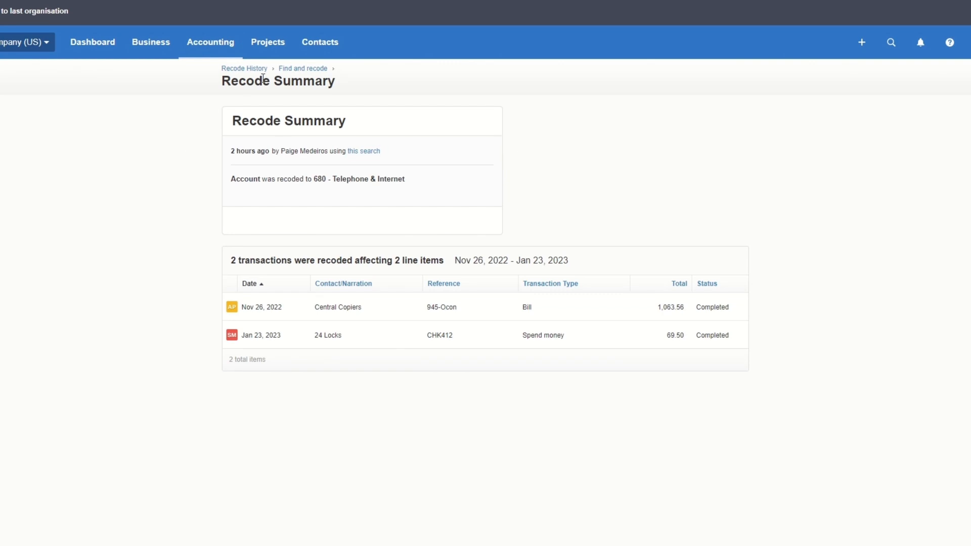
# - Open the manual journals from the advanced accounting page and review the posted journals
pyautogui.click(233, 53)
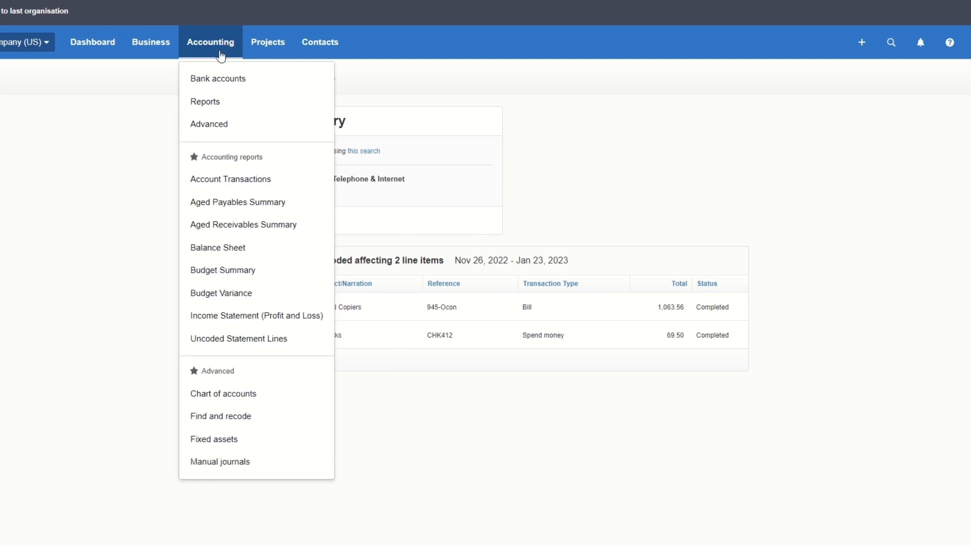
pyautogui.click(211, 127)
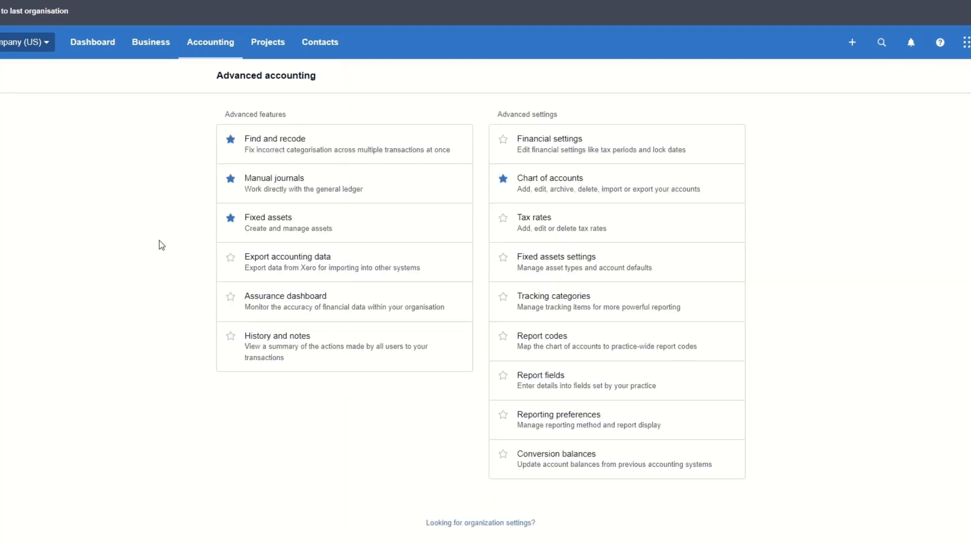
pyautogui.click(310, 192)
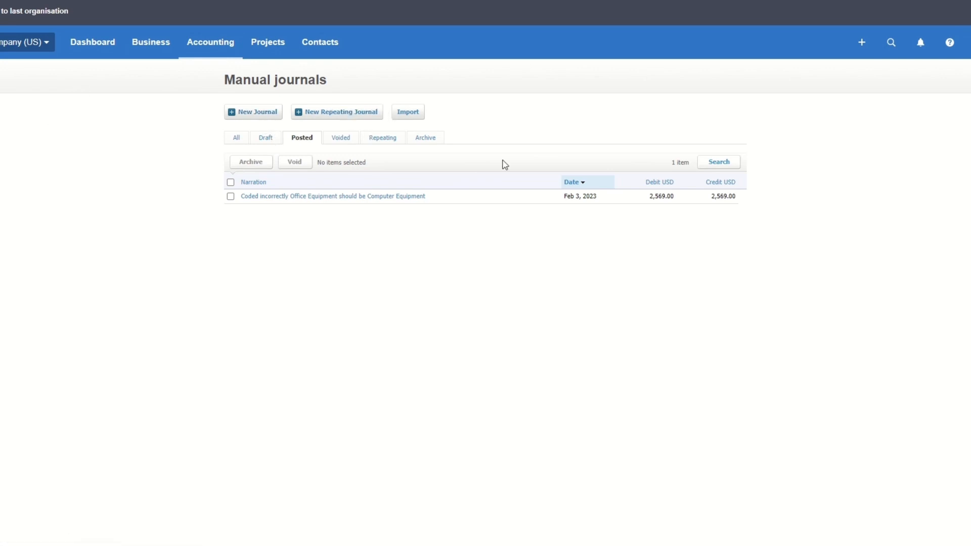
# - Return to the advanced accounting page and open the financial settings to review the year end and tax options
pyautogui.click(218, 50)
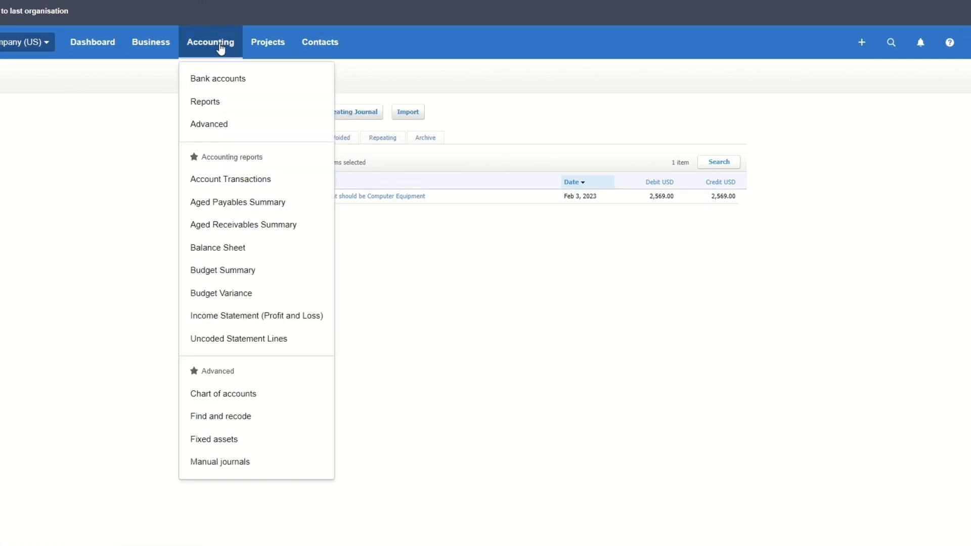
pyautogui.click(211, 127)
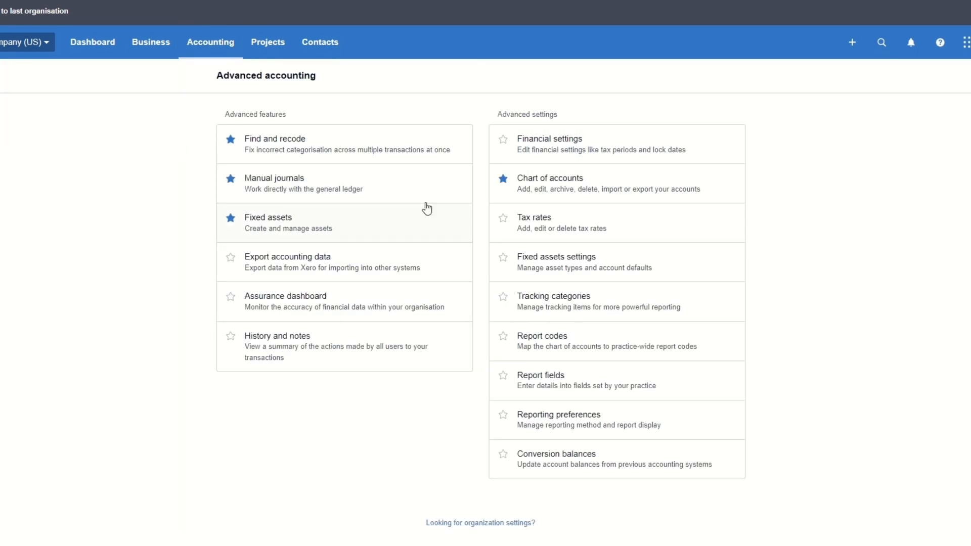
pyautogui.click(631, 158)
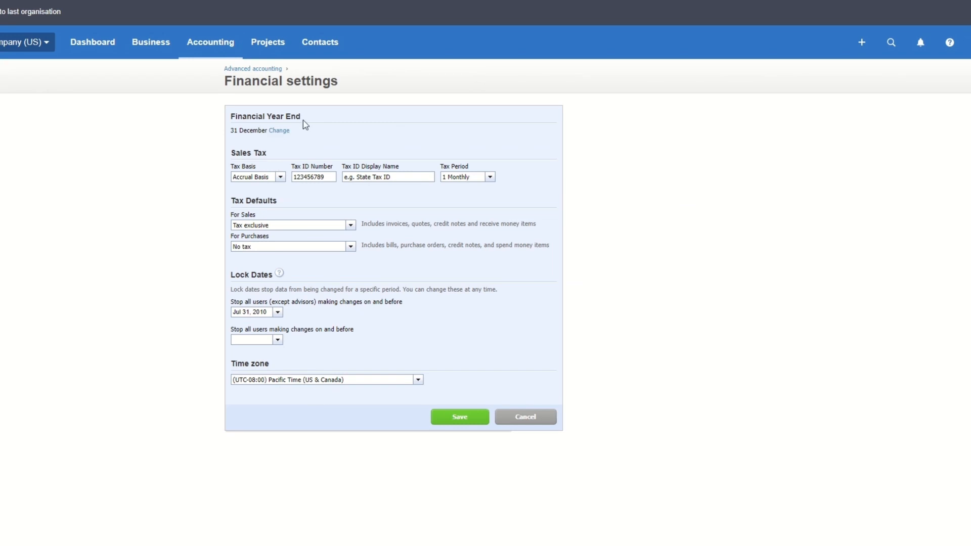
# - Try Cash Basis as the sales tax basis and switch it back to Accrual Basis
pyautogui.click(280, 177)
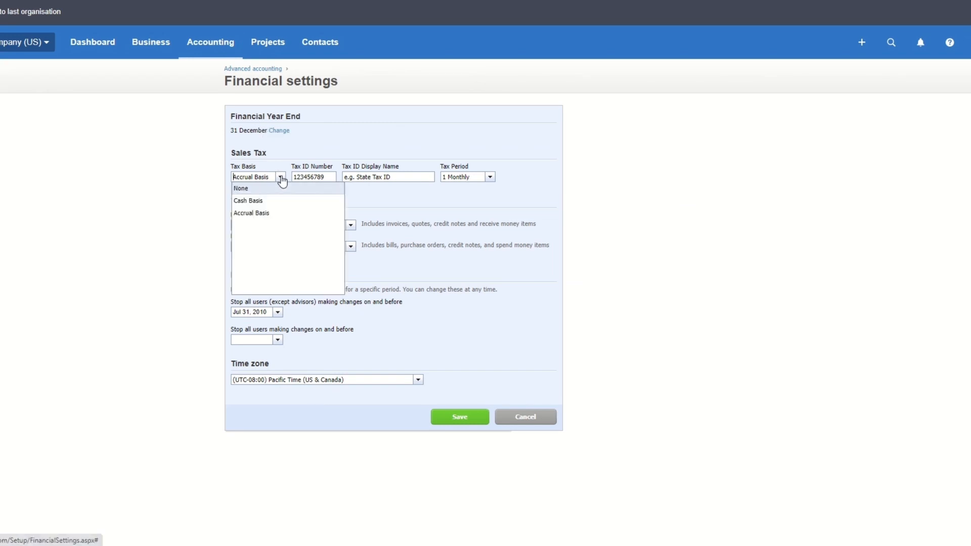
pyautogui.click(268, 202)
pyautogui.click(279, 178)
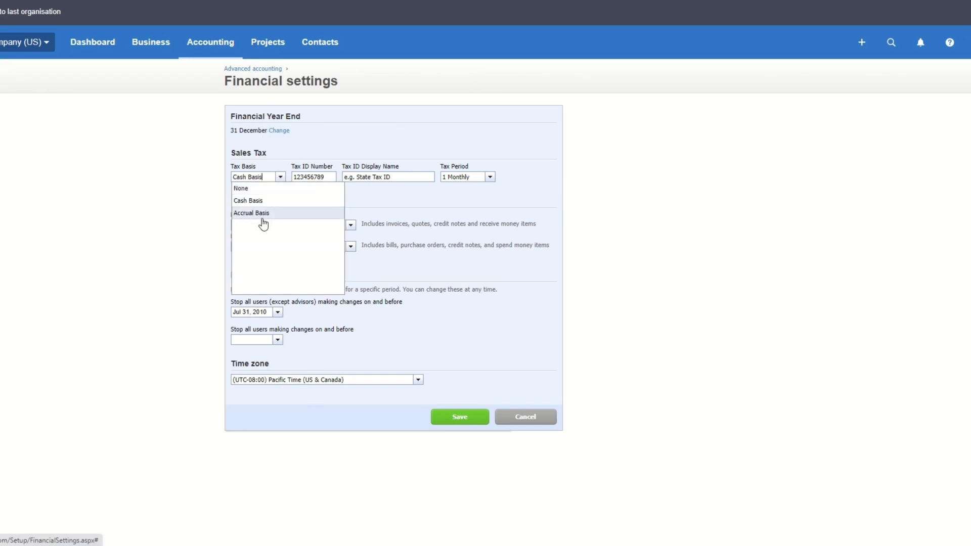
pyautogui.click(258, 214)
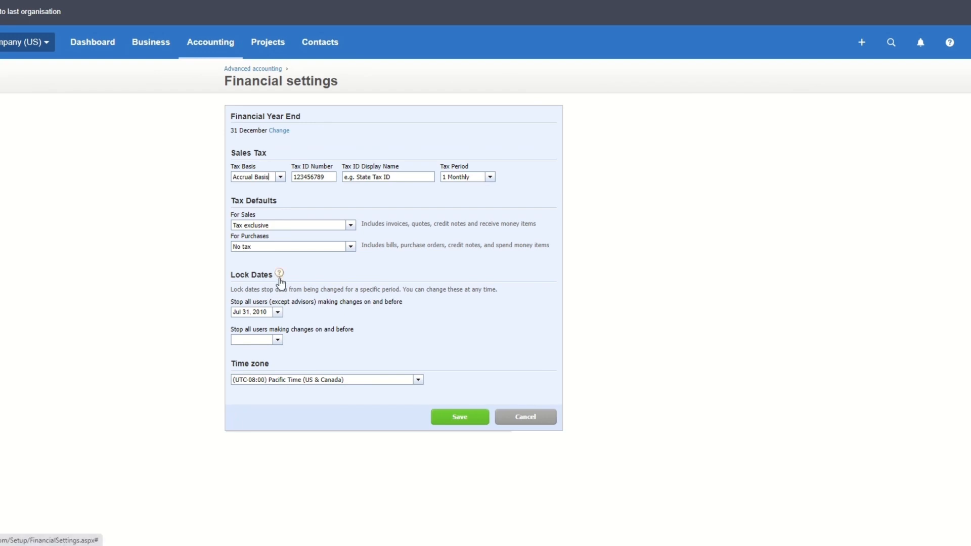
# - Examine the lock date option that stops all users except advisors from making changes
pyautogui.click(278, 312)
pyautogui.click(278, 312)
pyautogui.click(278, 312)
pyautogui.click(369, 330)
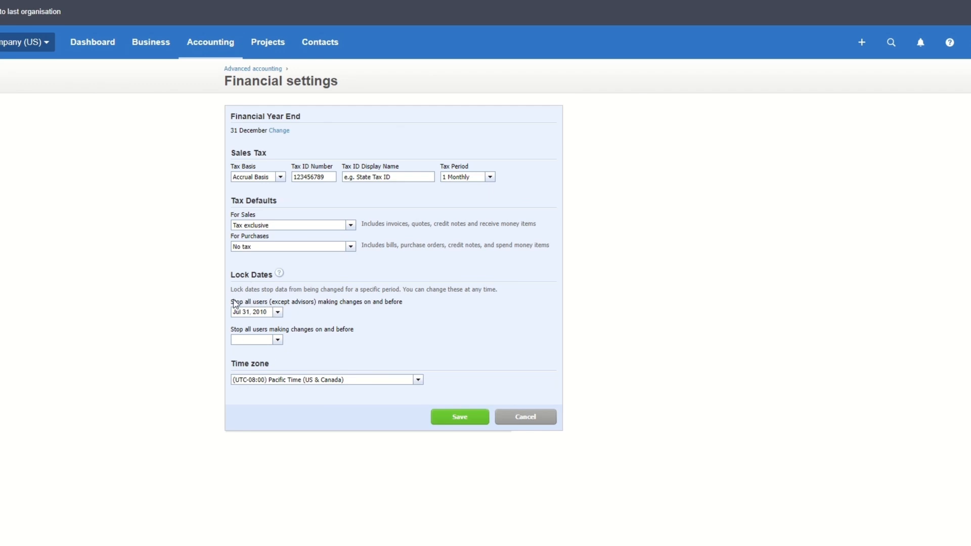
pyautogui.click(267, 312)
# - Try Oct 10, 2023 as the lock date for all users and clear the date again
pyautogui.click(278, 341)
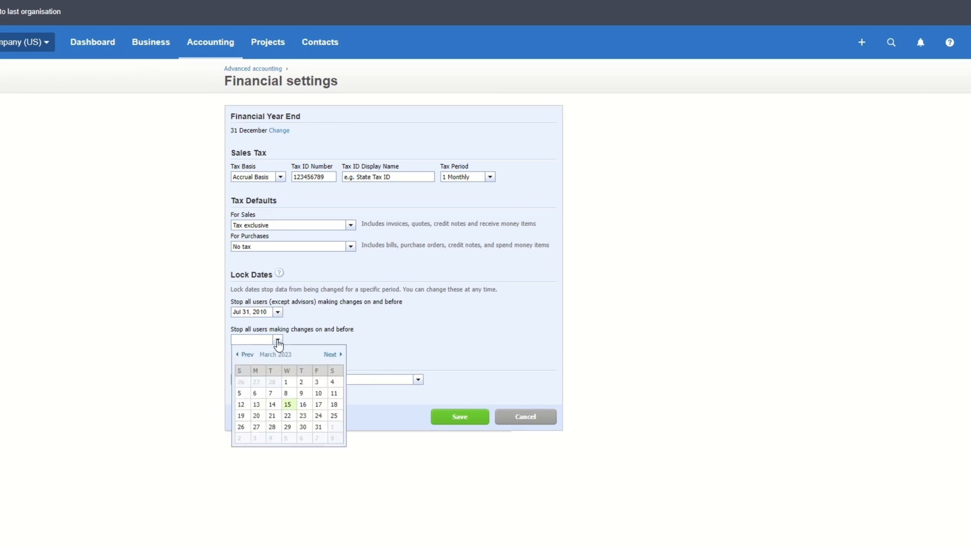
pyautogui.click(281, 353)
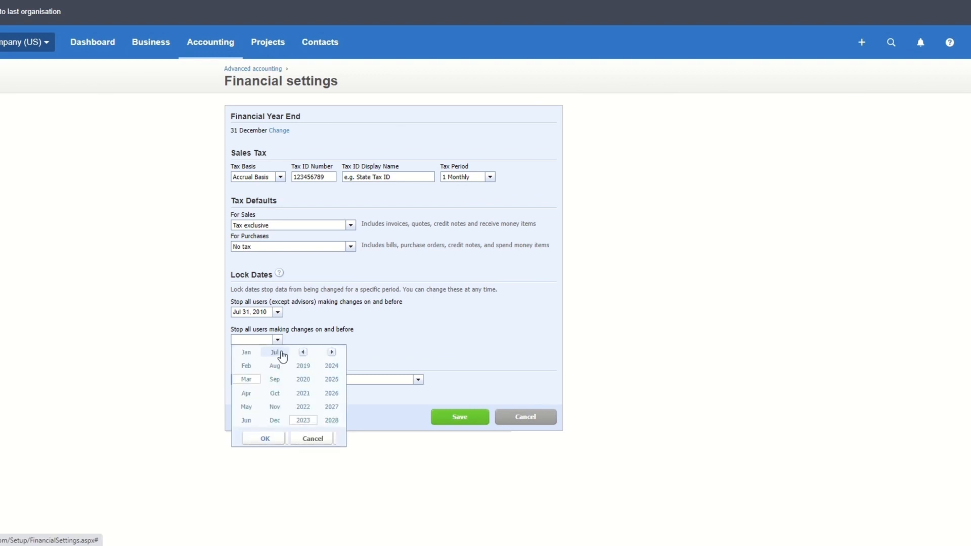
pyautogui.click(274, 393)
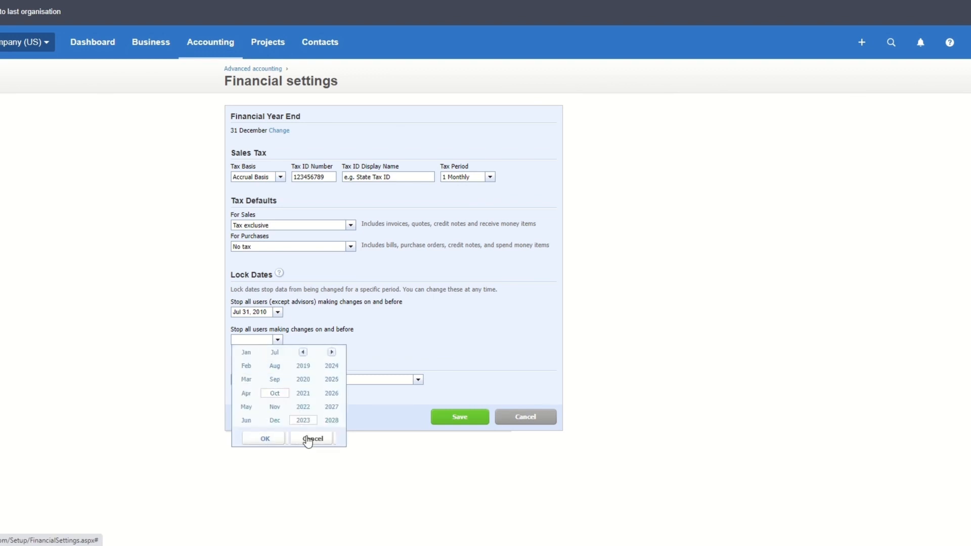
pyautogui.click(265, 439)
pyautogui.click(274, 402)
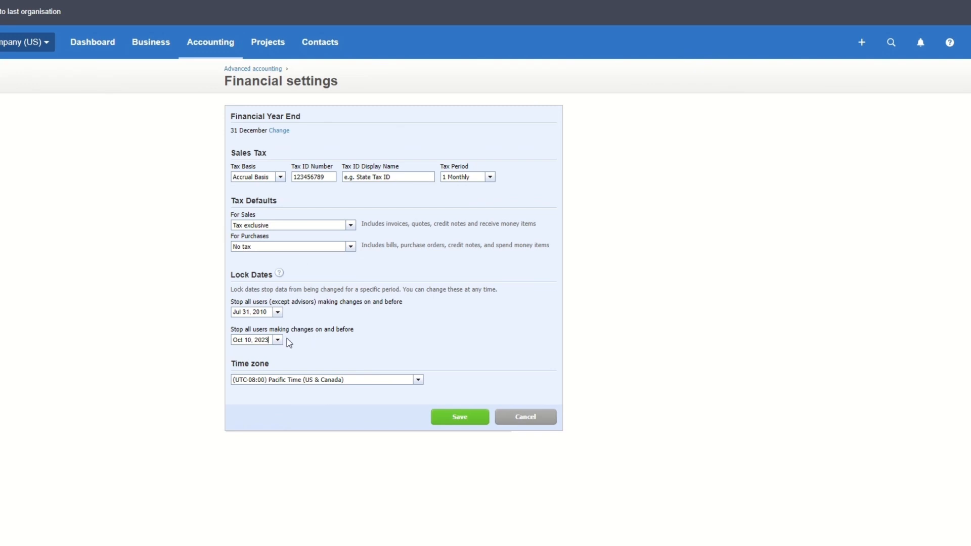
pyautogui.hotkey('ctrl', 'a')
pyautogui.press('BackSpace')
# - Open the chart of accounts from the advanced accounting page and look through the list of all accounts
pyautogui.click(203, 43)
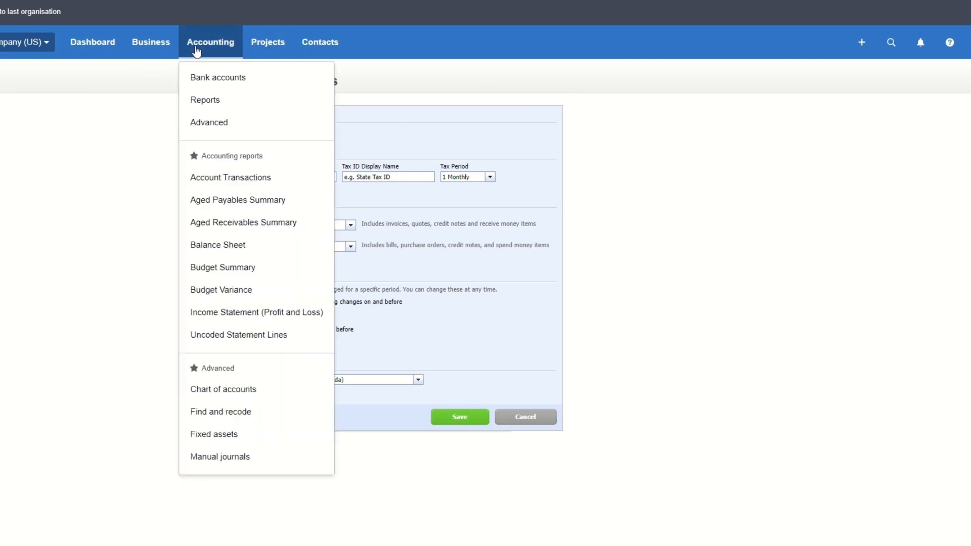
pyautogui.click(212, 124)
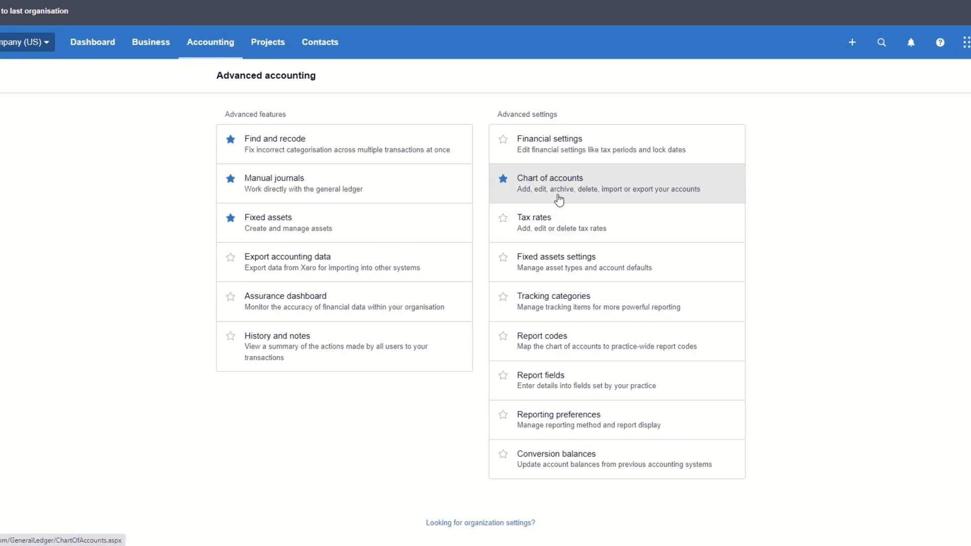
pyautogui.click(540, 183)
pyautogui.scroll(-3, 322, 409)
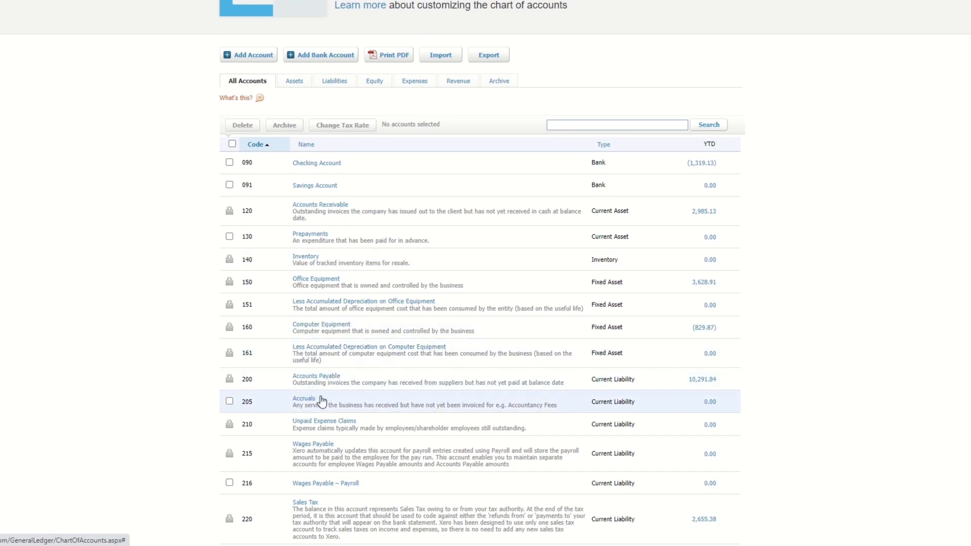
# - Look through the chart of accounts by category, viewing the assets, the liabilities and the archived accounts
pyautogui.scroll(2, 334, 268)
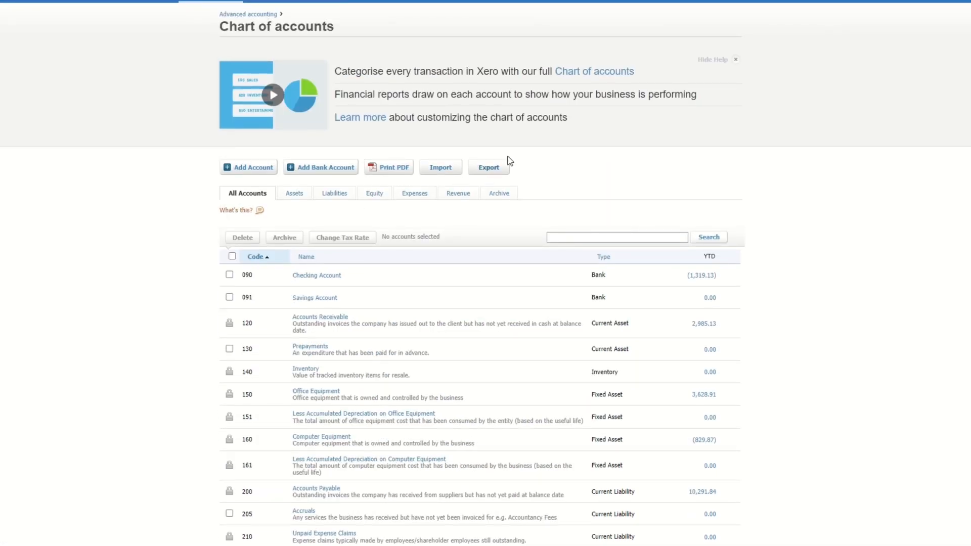
pyautogui.click(306, 193)
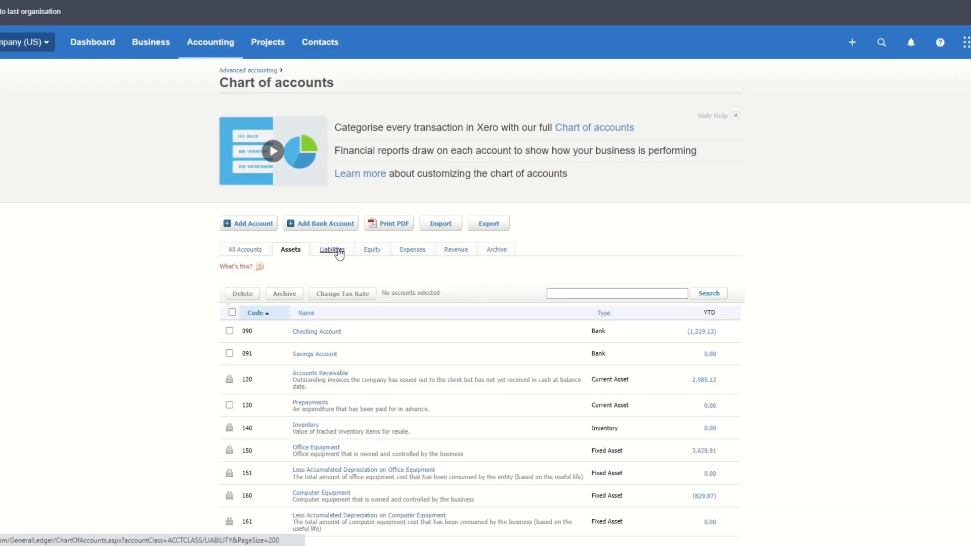
pyautogui.click(334, 250)
pyautogui.scroll(-2, 413, 284)
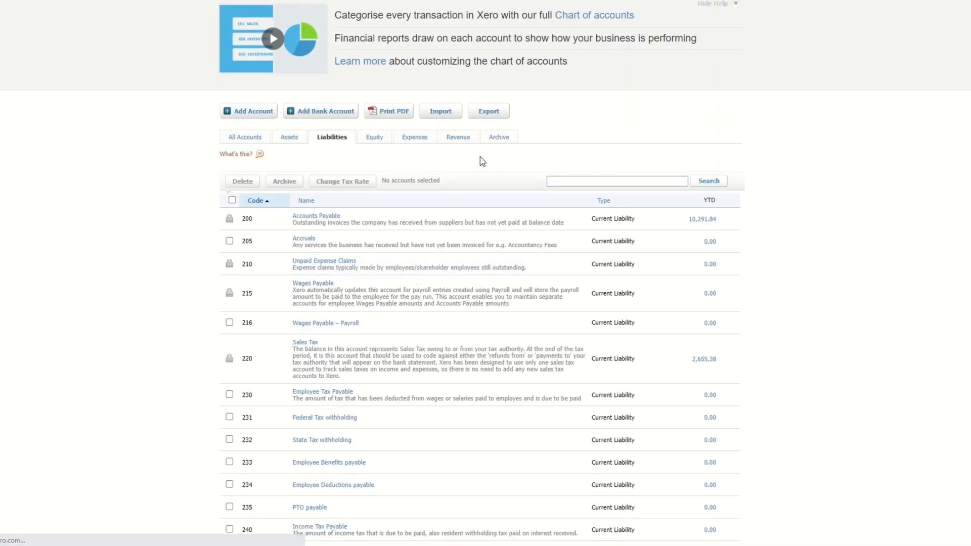
pyautogui.click(500, 137)
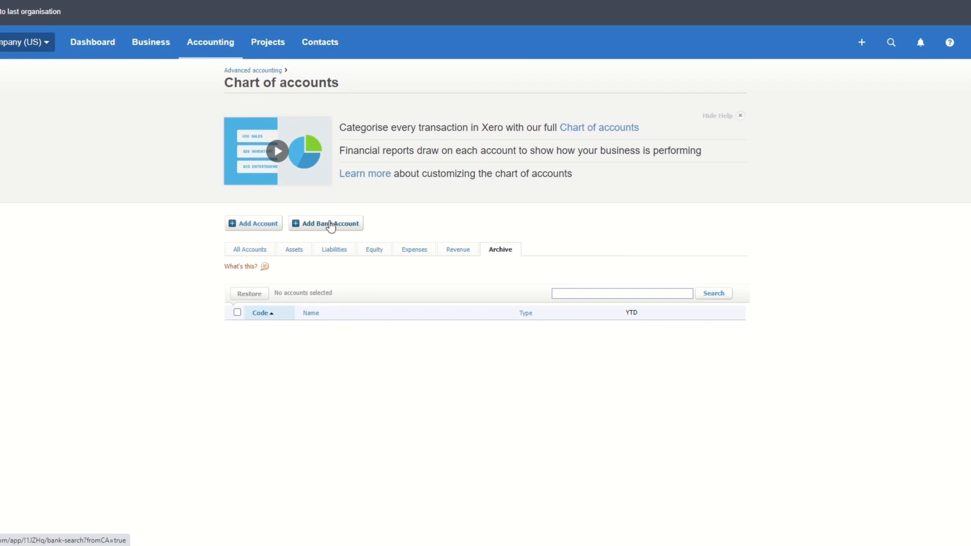
# - View the blank form for adding a new account to the chart and cancel it
pyautogui.click(260, 225)
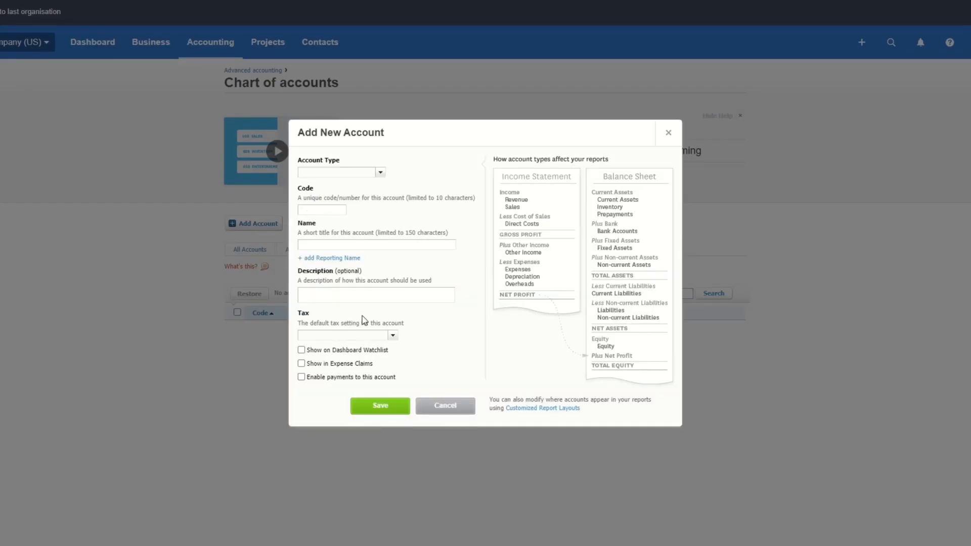
pyautogui.click(435, 407)
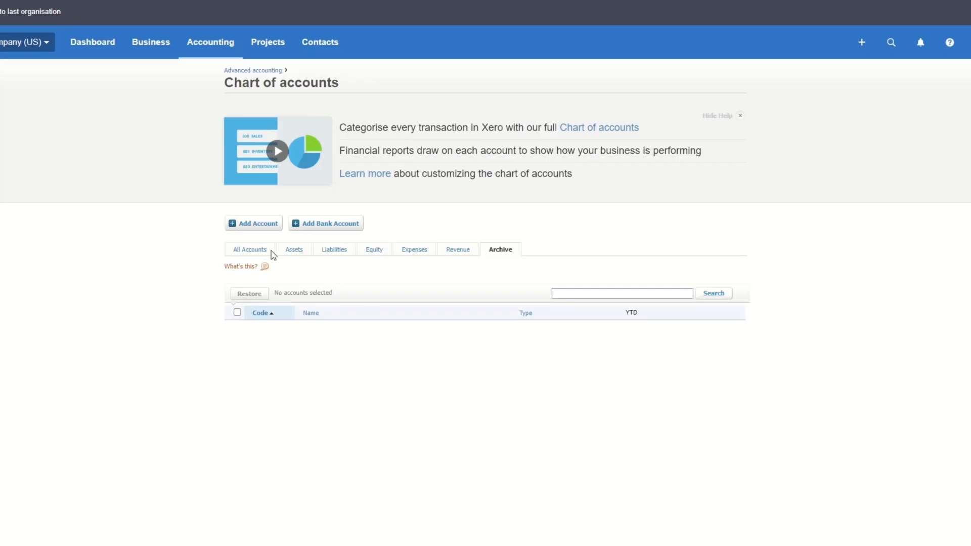
# - Return to the advanced accounting page to examine its settings, and view the options available for projects
pyautogui.click(206, 51)
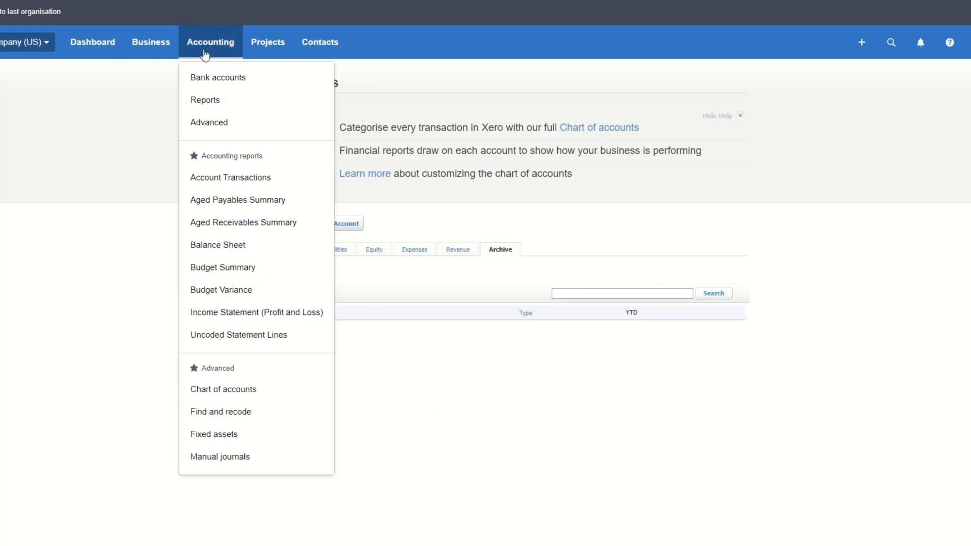
pyautogui.click(217, 122)
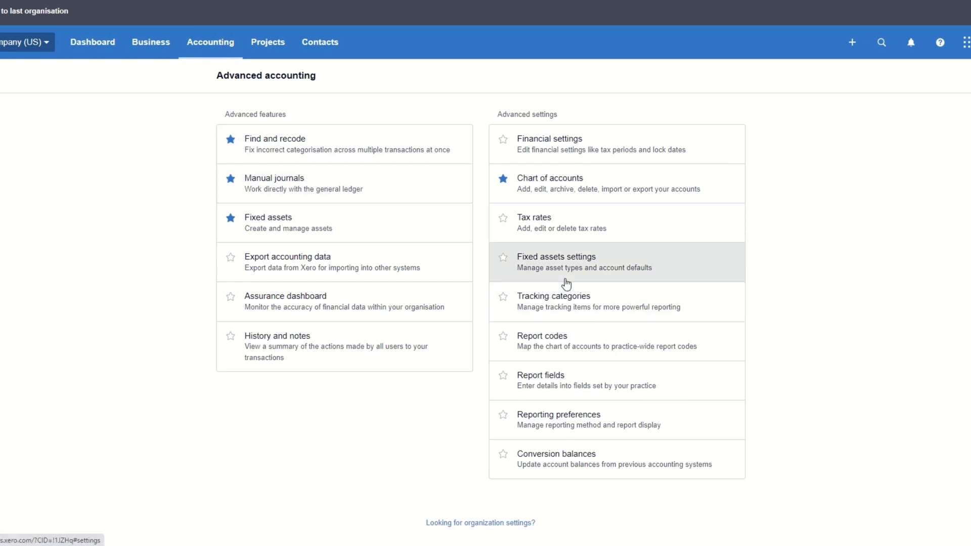
pyautogui.scroll(-1, 716, 275)
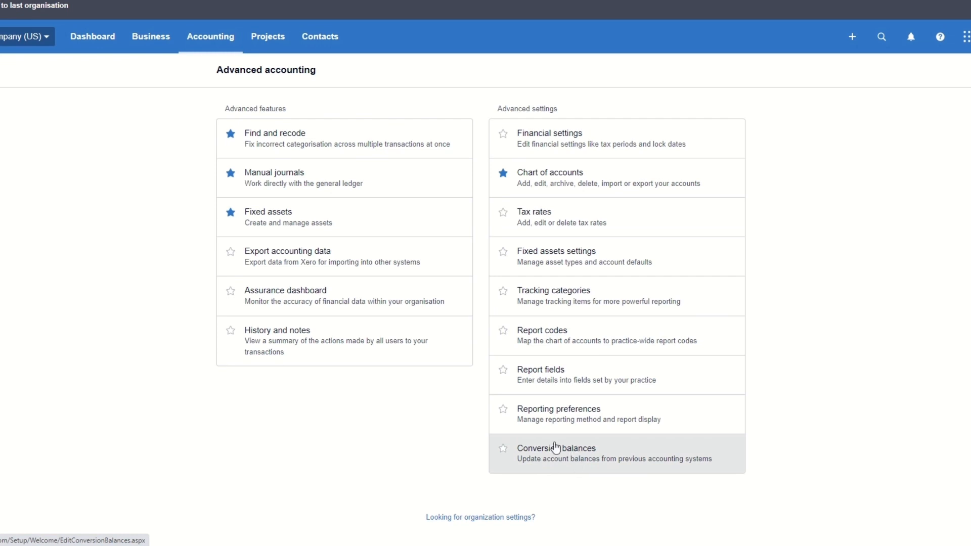
pyautogui.click(274, 38)
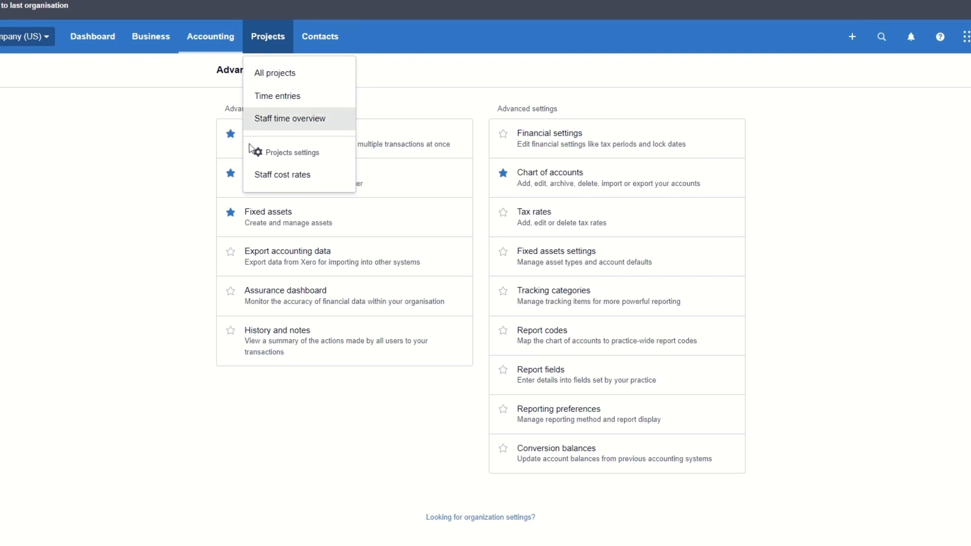
# - Open the list of all contacts and view its import, export and statement options
pyautogui.click(336, 35)
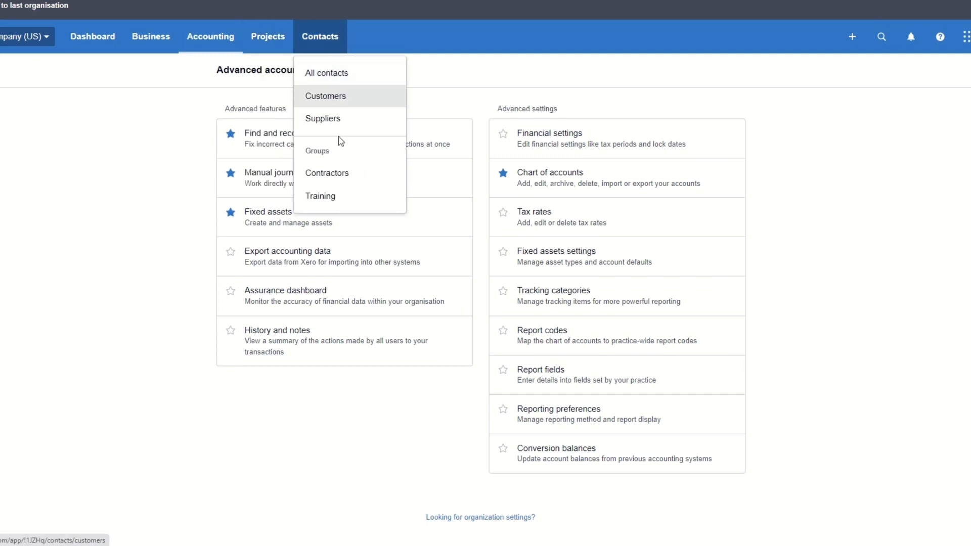
pyautogui.click(354, 72)
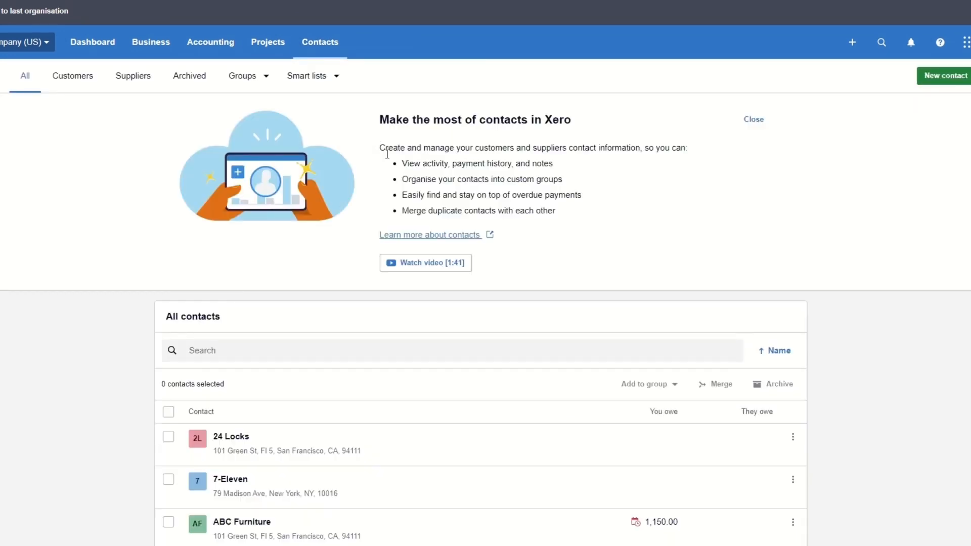
pyautogui.click(970, 76)
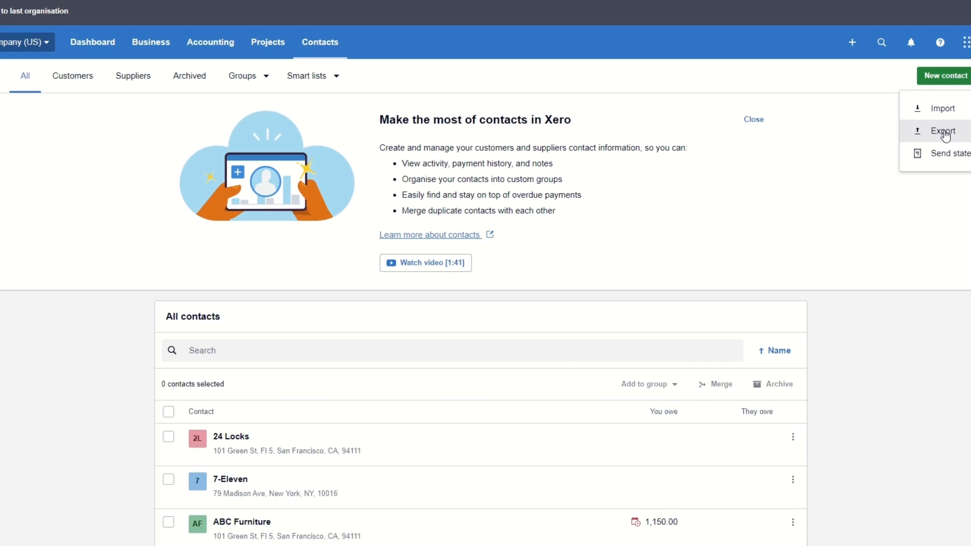
pyautogui.click(817, 193)
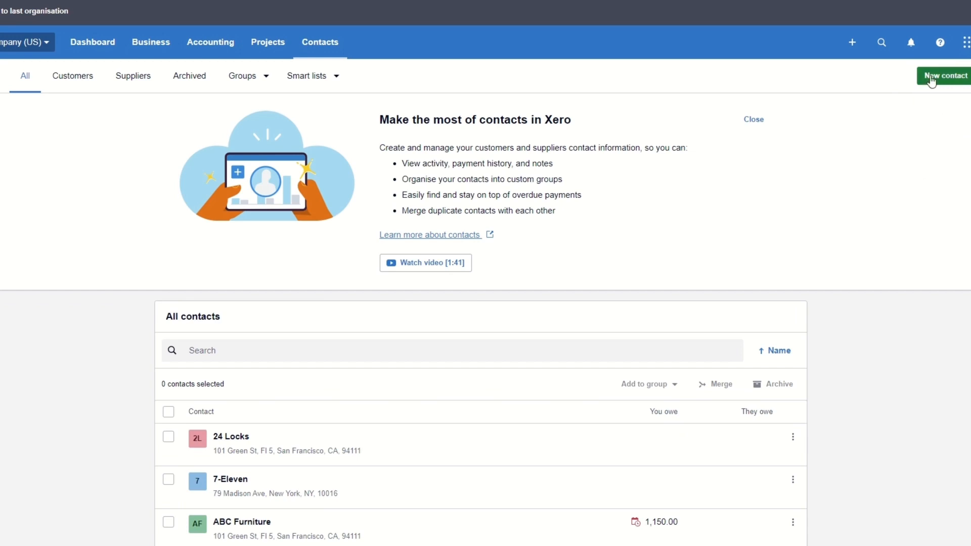
# - Open the 24 Locks contact and examine its contact details, money out chart and activity
pyautogui.scroll(-4, 327, 380)
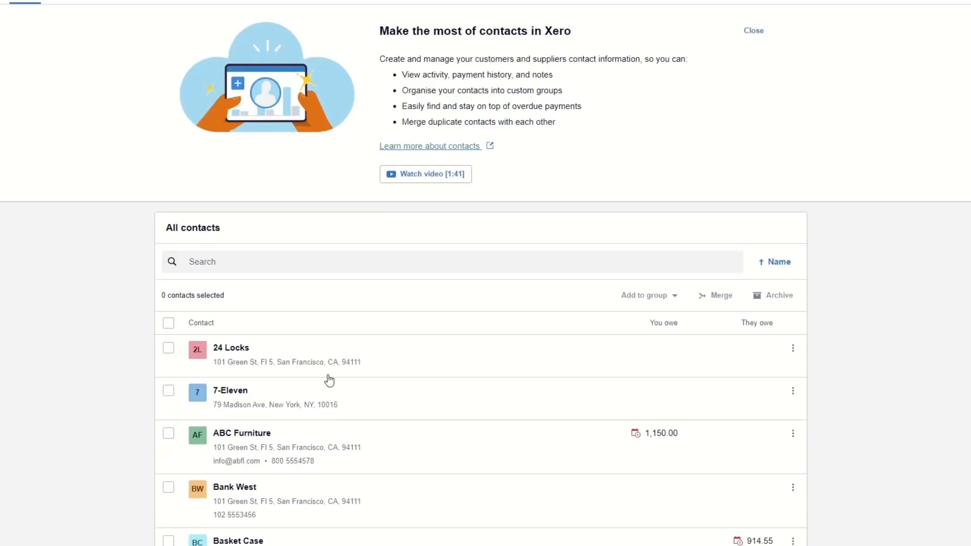
pyautogui.click(233, 266)
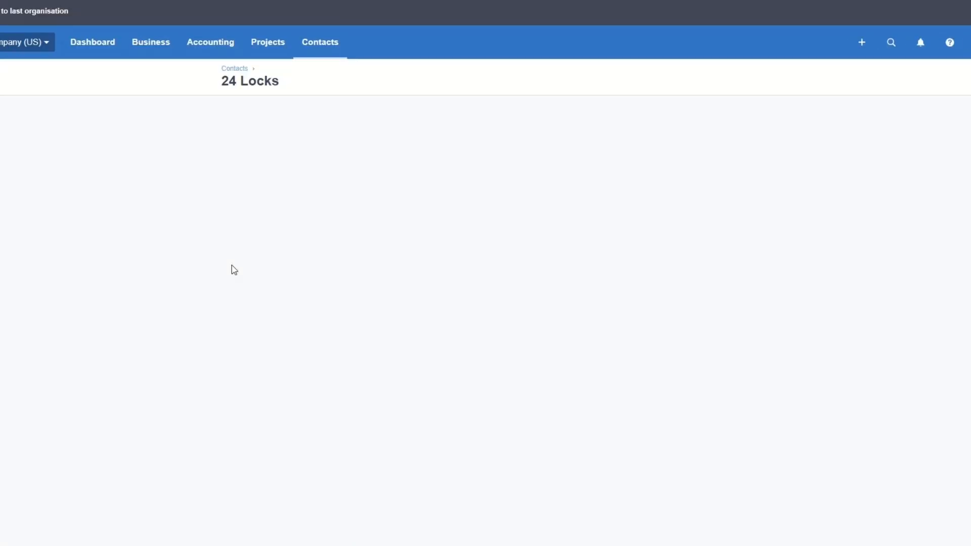
pyautogui.scroll(-1, 308, 281)
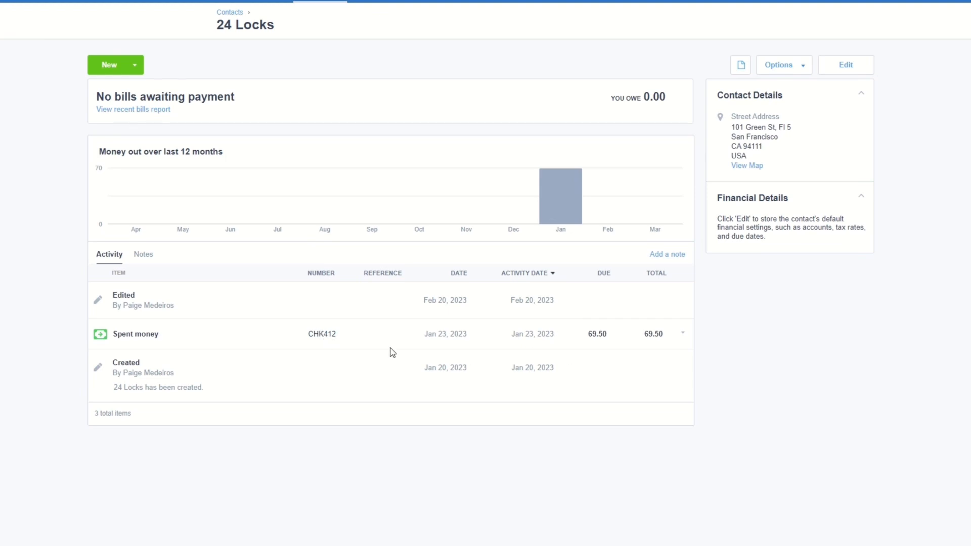
# - Open the spent money transaction of 24 Locks and view the actions available for it
pyautogui.click(328, 336)
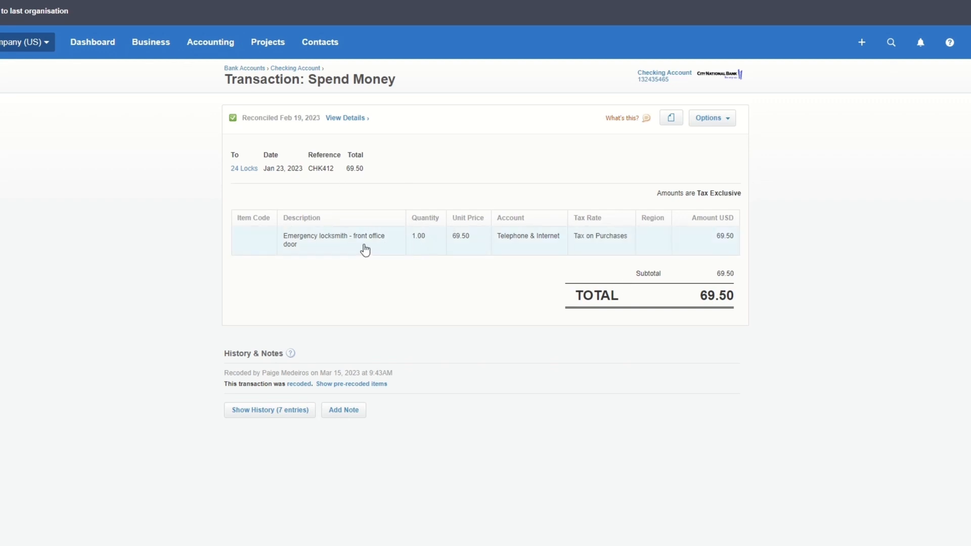
pyautogui.click(728, 121)
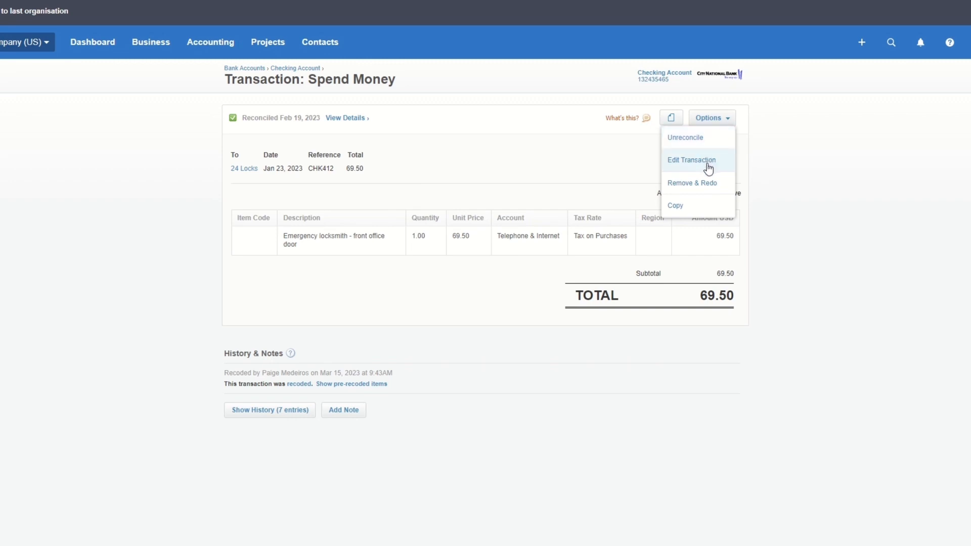
pyautogui.click(477, 341)
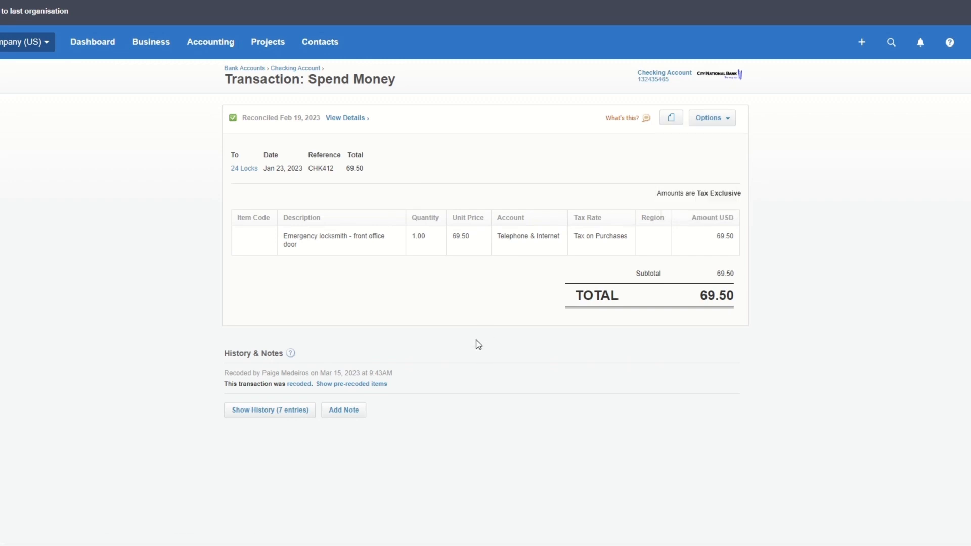
# - Return to the list of all contacts and look through its entries and the amounts owed
pyautogui.click(295, 43)
pyautogui.click(323, 80)
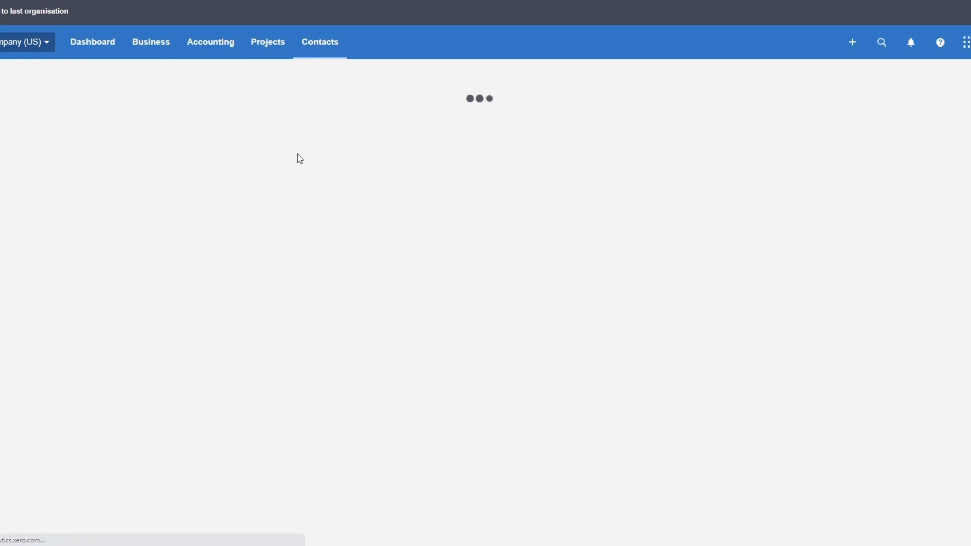
pyautogui.scroll(-5, 301, 273)
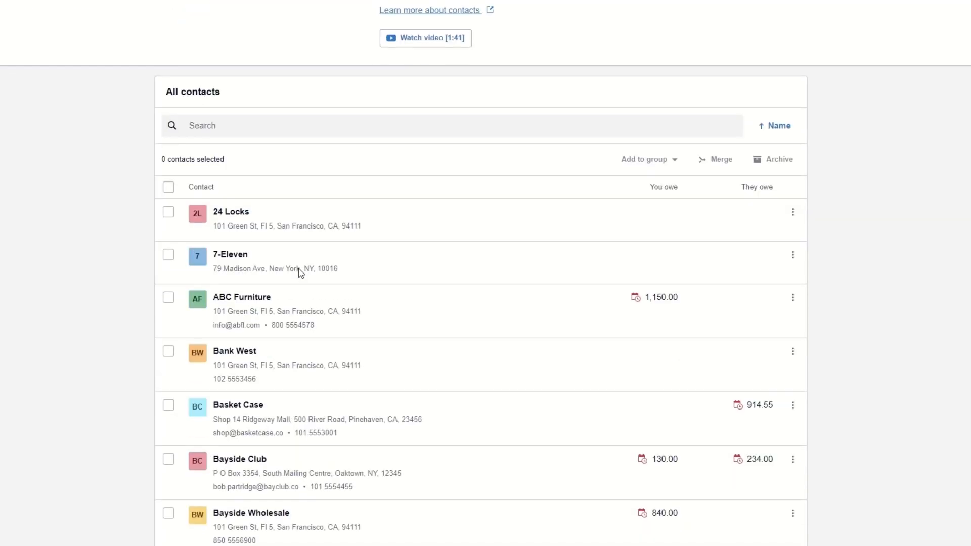
pyautogui.scroll(2, 484, 197)
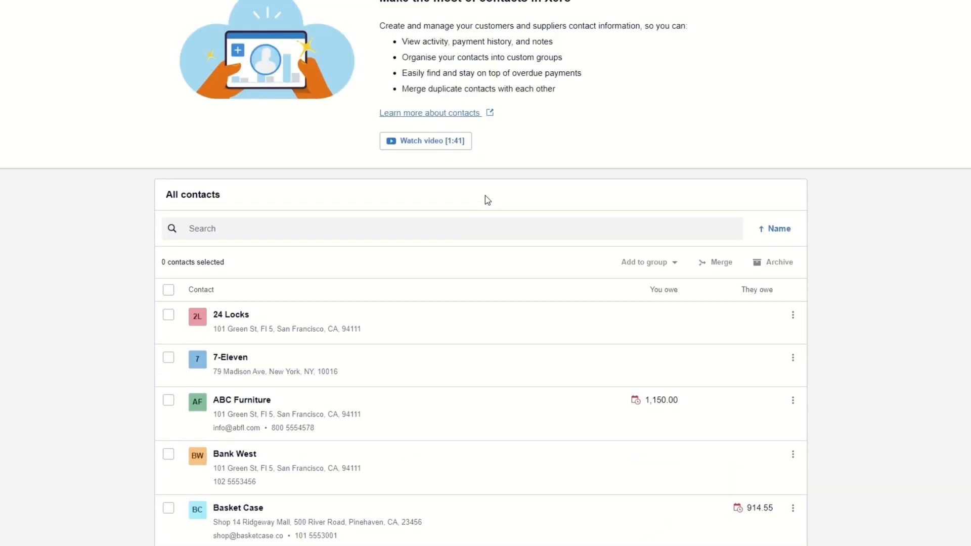
pyautogui.scroll(3, 484, 199)
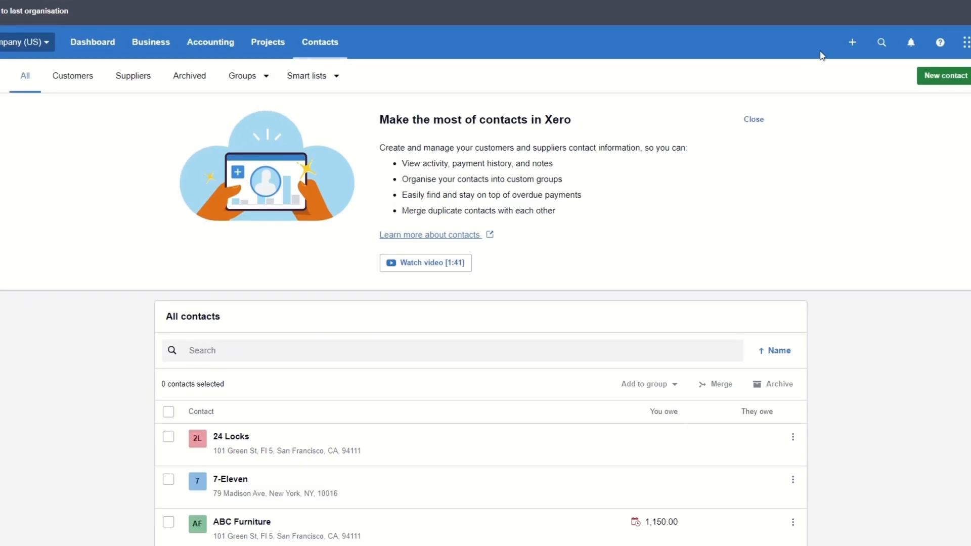
# - Open a new spend money transaction for the Checking Account and leave it unsaved for the dashboard
pyautogui.click(853, 44)
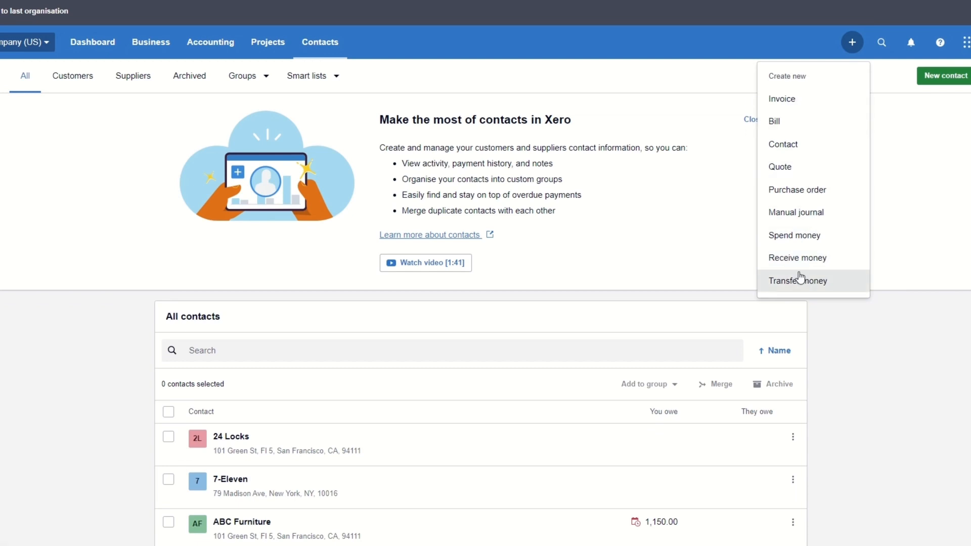
pyautogui.click(796, 235)
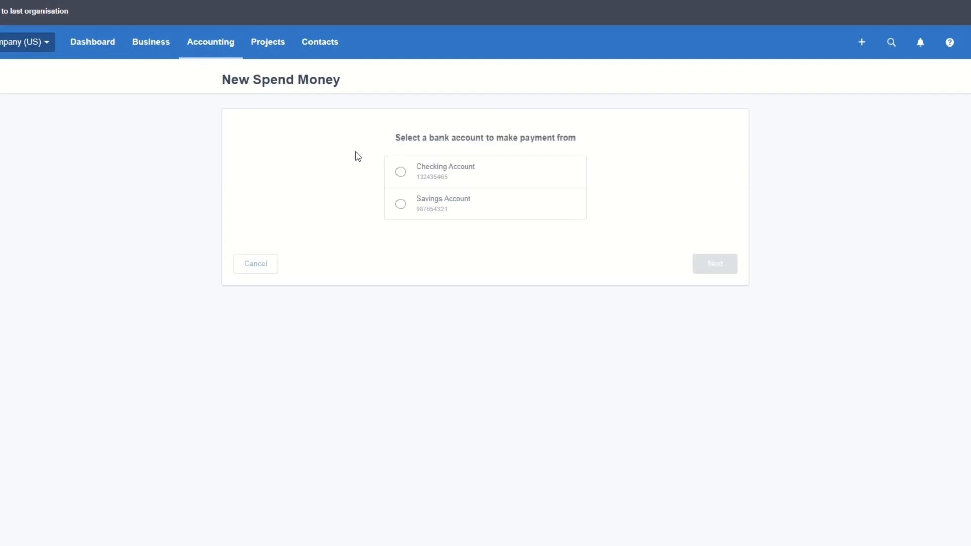
pyautogui.click(398, 174)
pyautogui.click(720, 264)
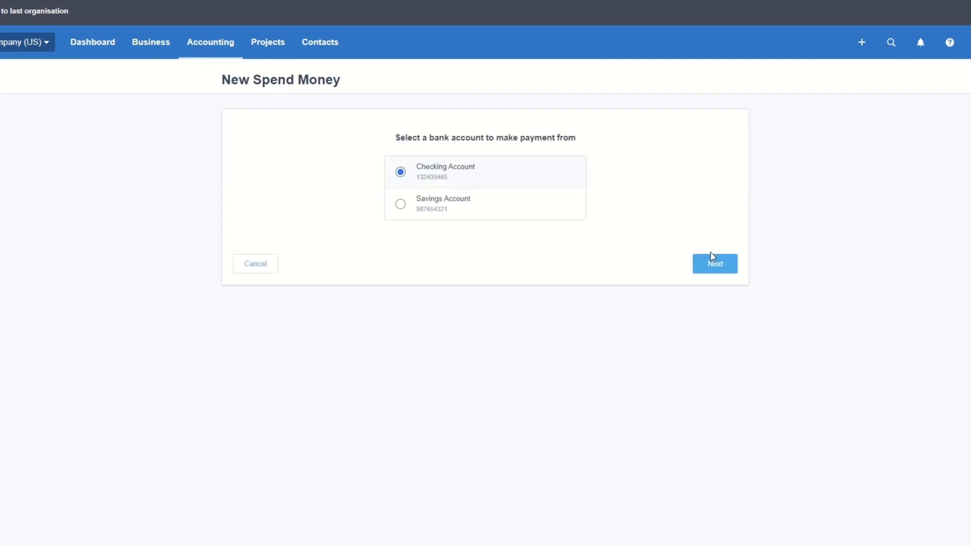
pyautogui.click(206, 46)
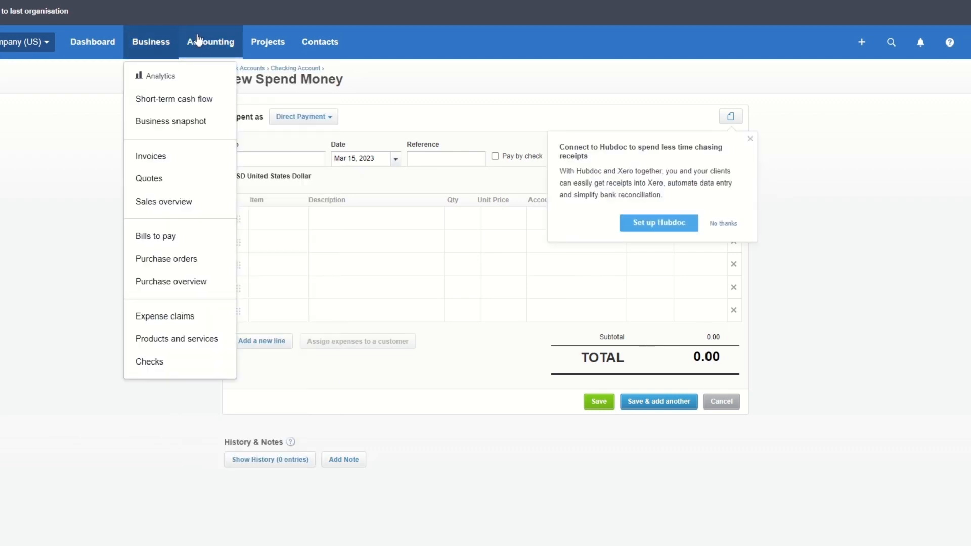
pyautogui.click(113, 44)
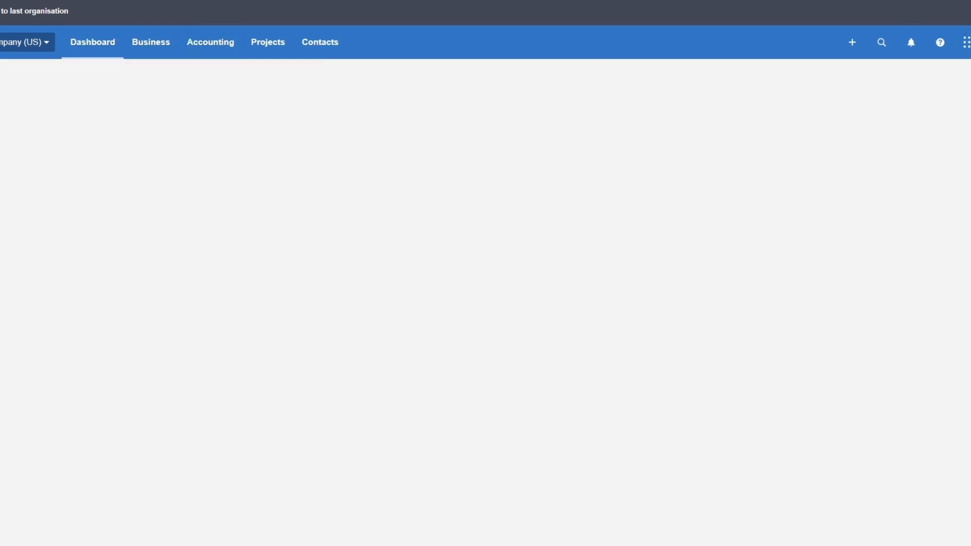
# - Examine the global search panel and open the help panel with its recommended support articles
pyautogui.click(883, 43)
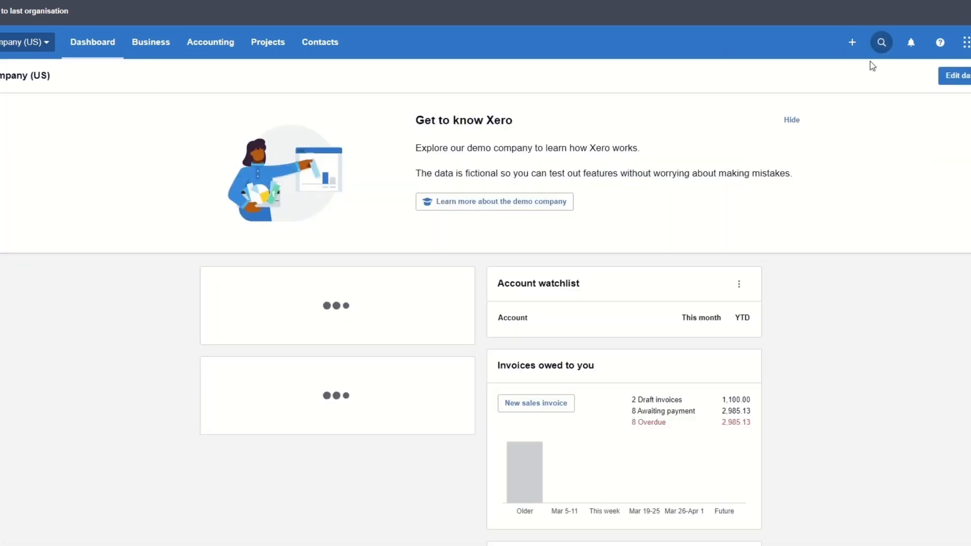
pyautogui.click(883, 44)
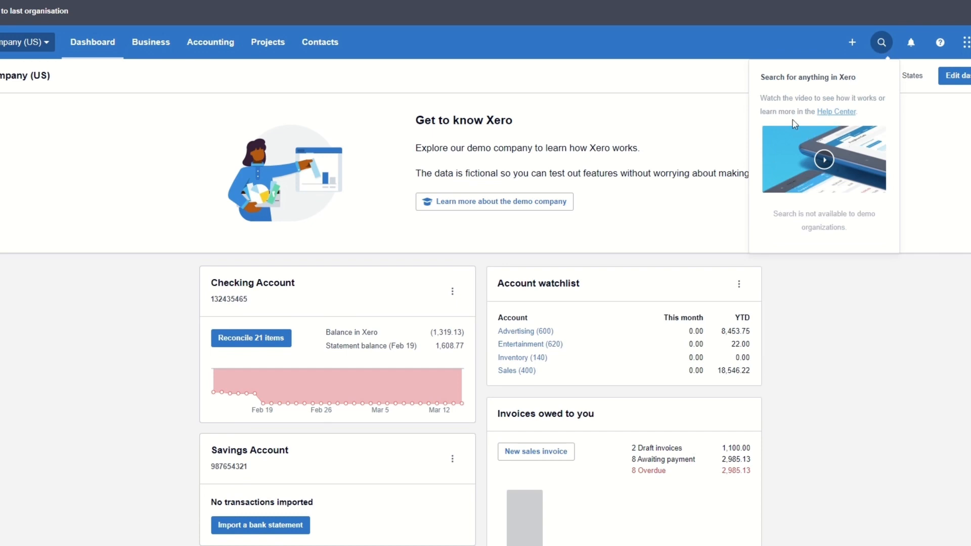
pyautogui.click(882, 44)
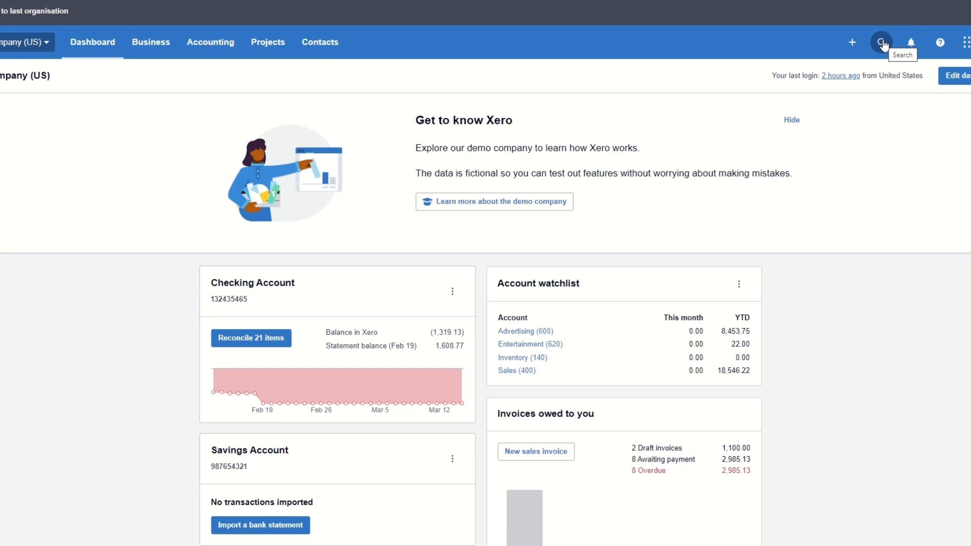
pyautogui.click(882, 43)
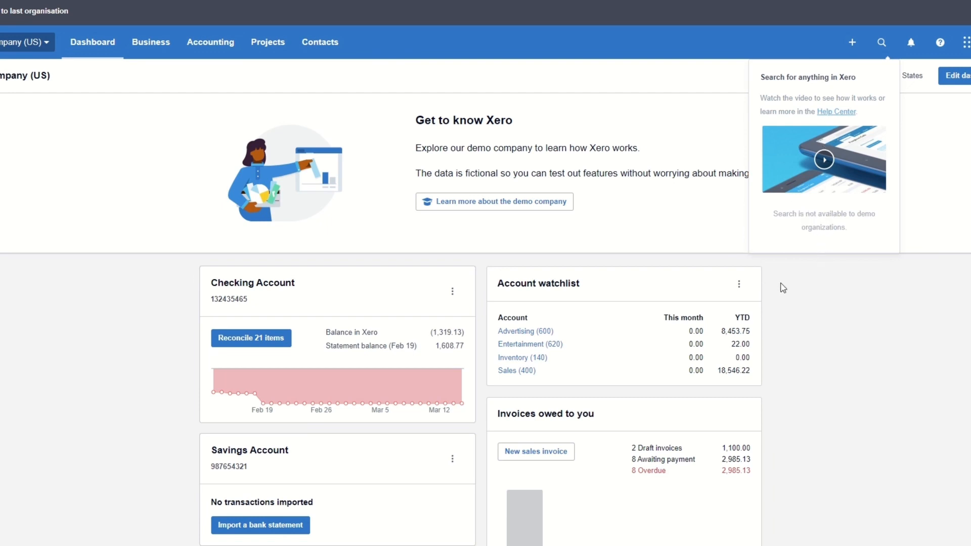
pyautogui.click(883, 46)
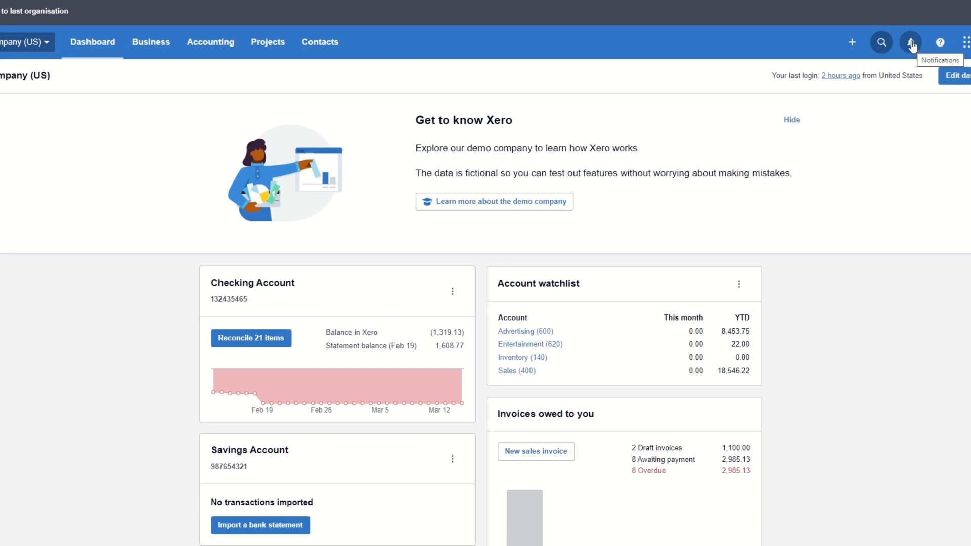
pyautogui.click(941, 43)
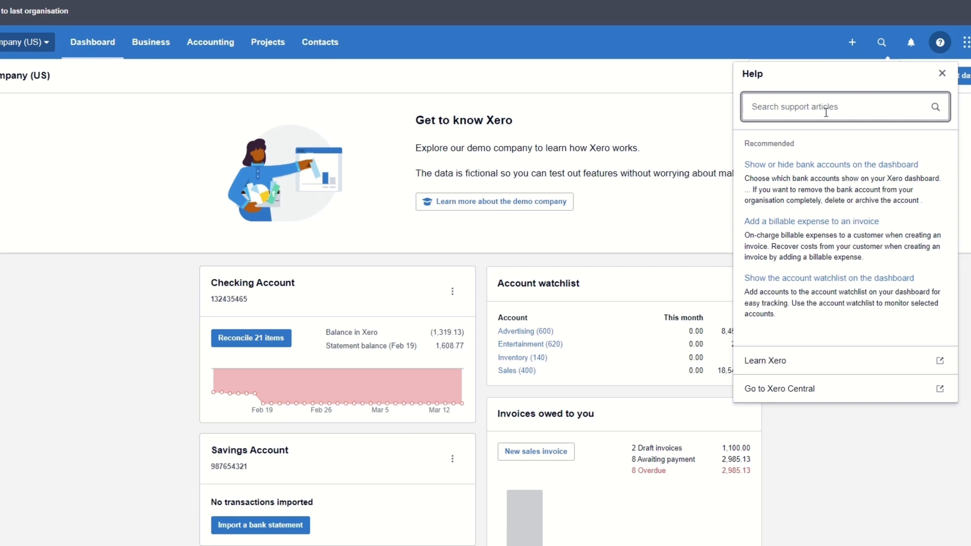
# - Search the support articles for "check style" and view the results and the learning and support links
pyautogui.write('check sty')
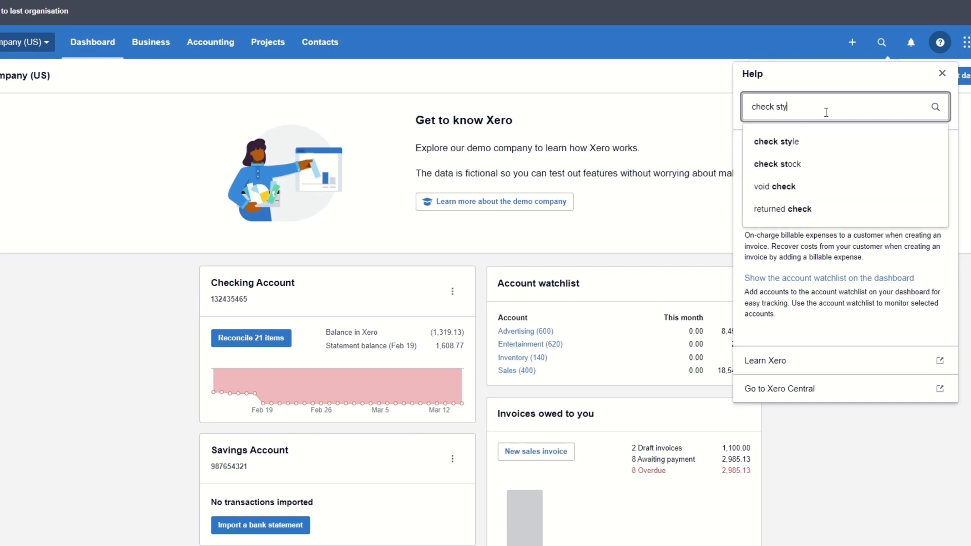
pyautogui.click(789, 142)
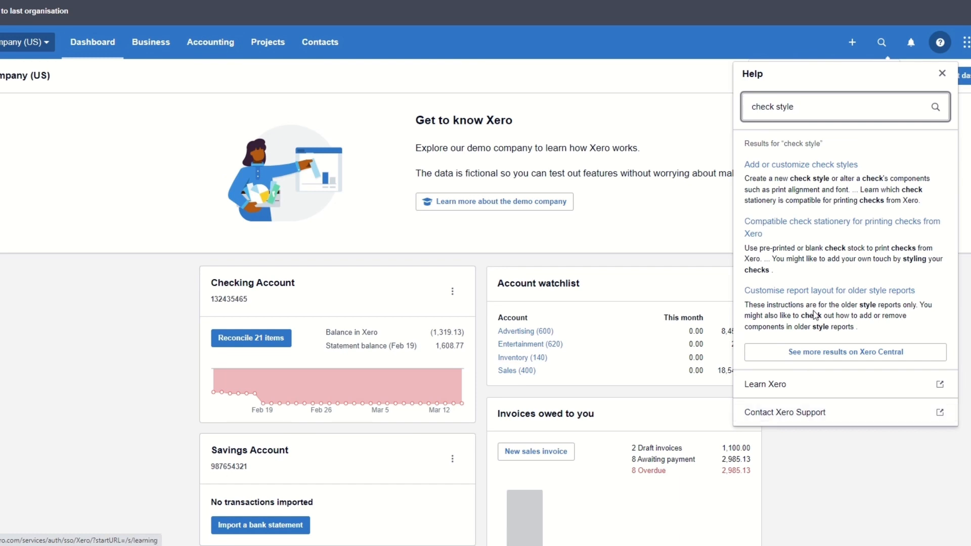
pyautogui.click(694, 79)
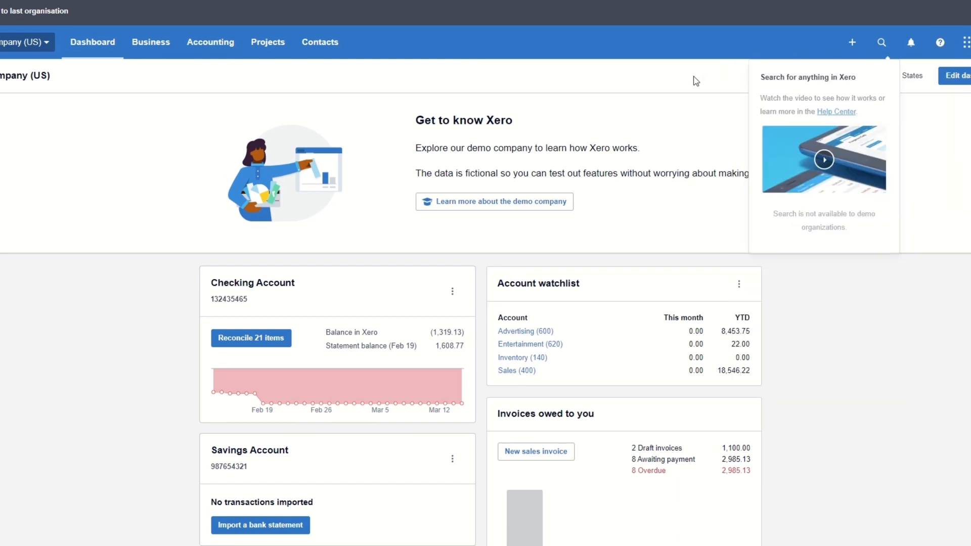
pyautogui.click(940, 42)
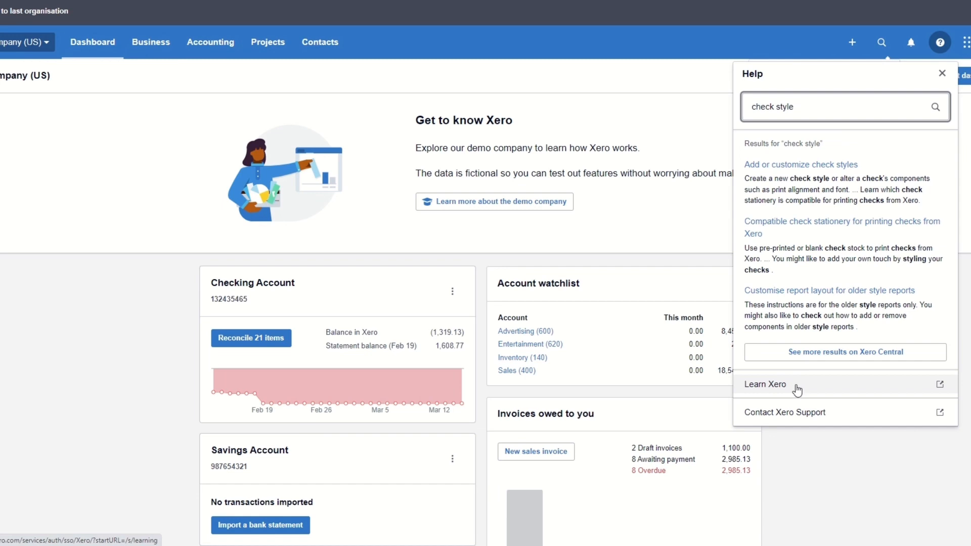
pyautogui.click(870, 456)
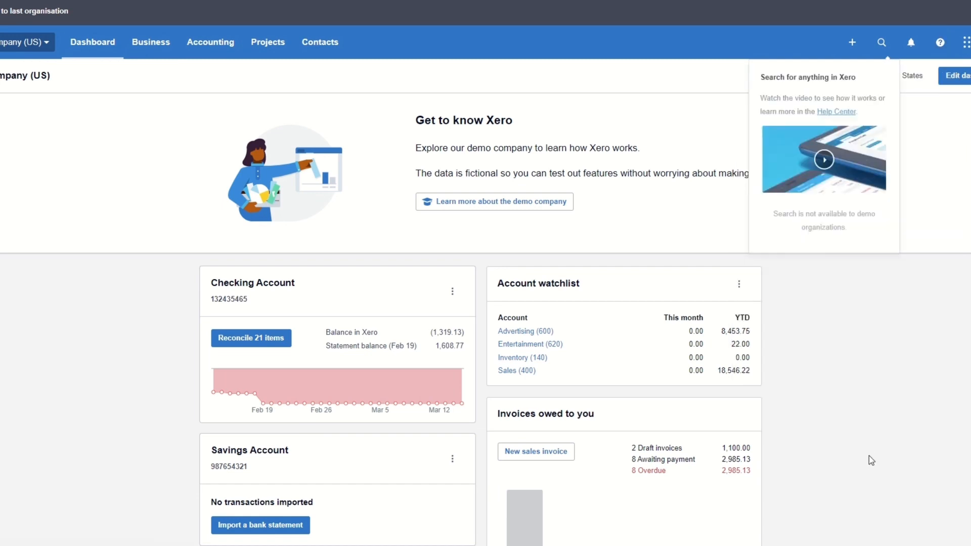
# - View the app launcher and the options of the user profile menu
pyautogui.click(966, 42)
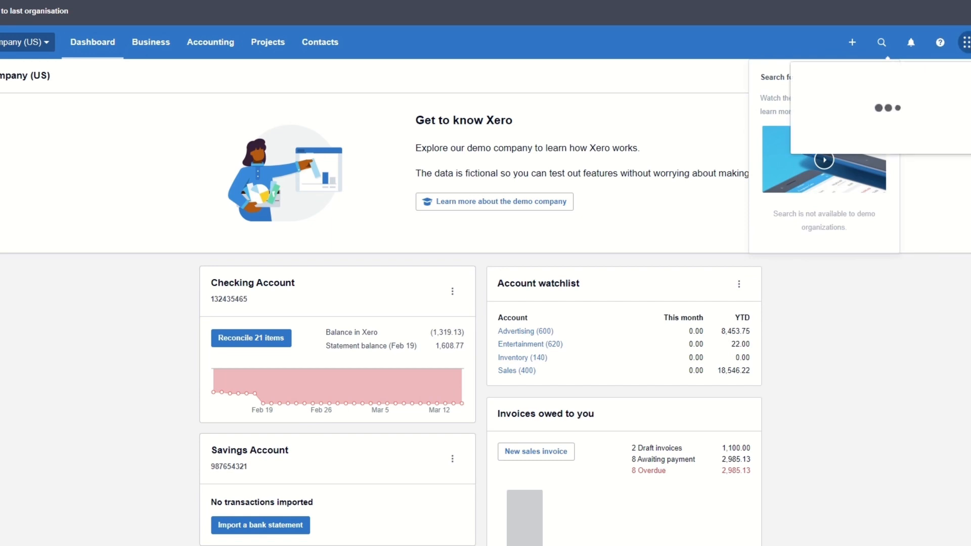
pyautogui.click(875, 296)
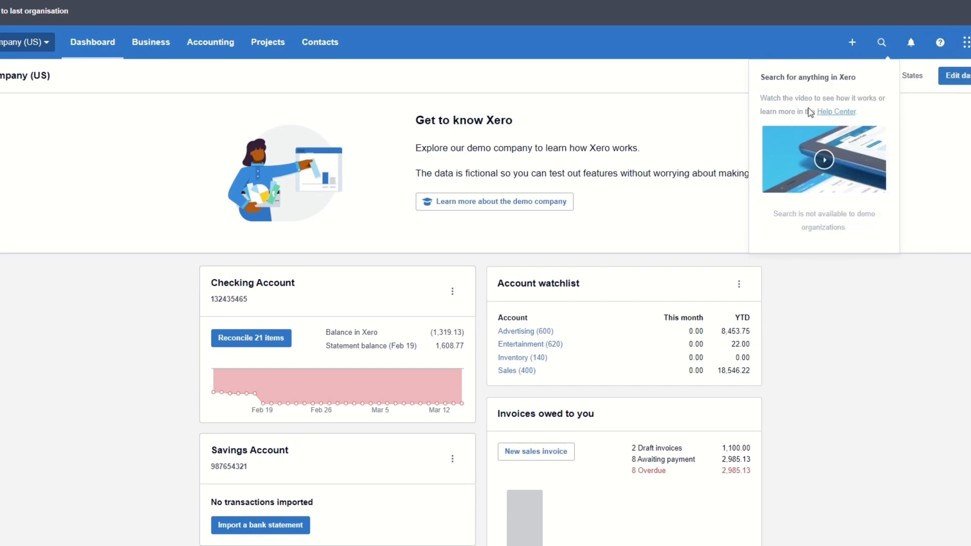
pyautogui.click(970, 42)
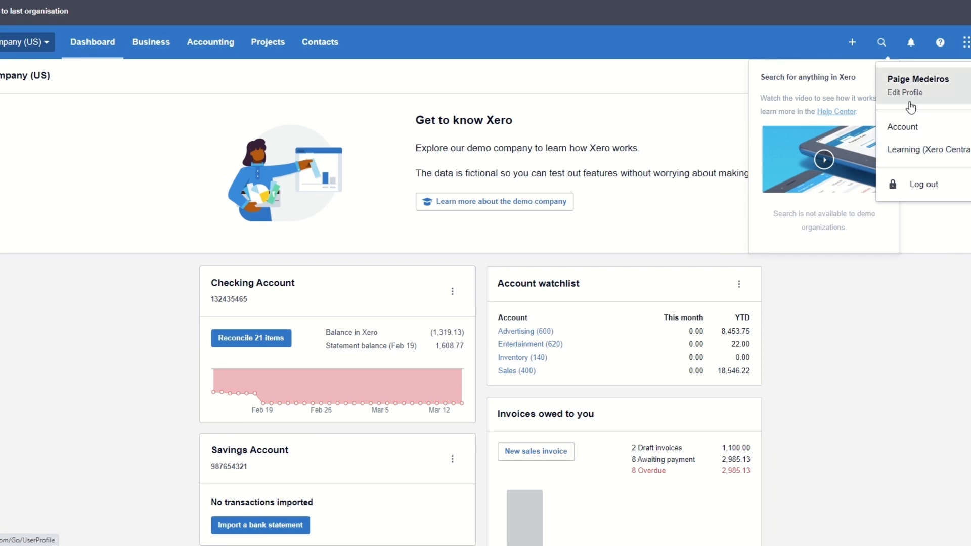
pyautogui.click(925, 246)
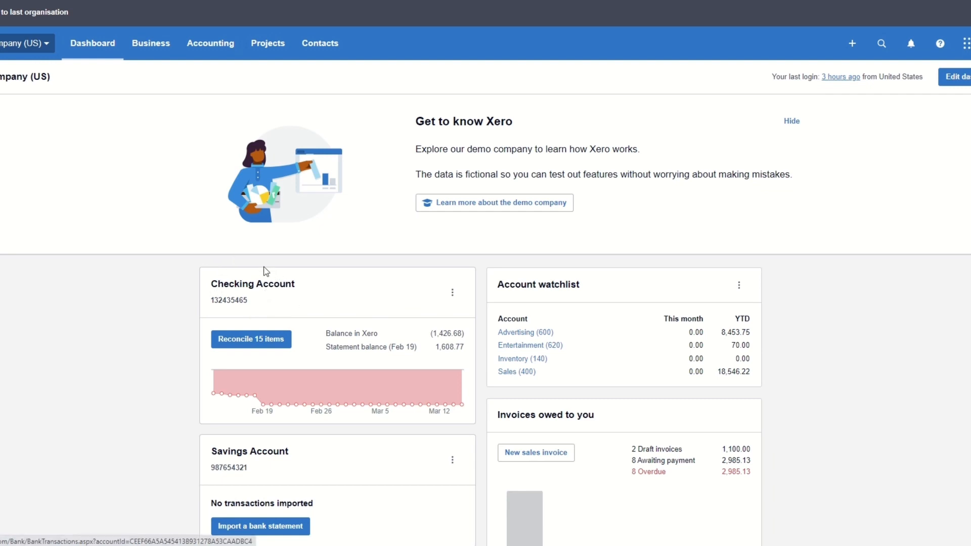
# - Look over the dashboard's account cards and open the bank accounts page
pyautogui.moveTo(231, 420)
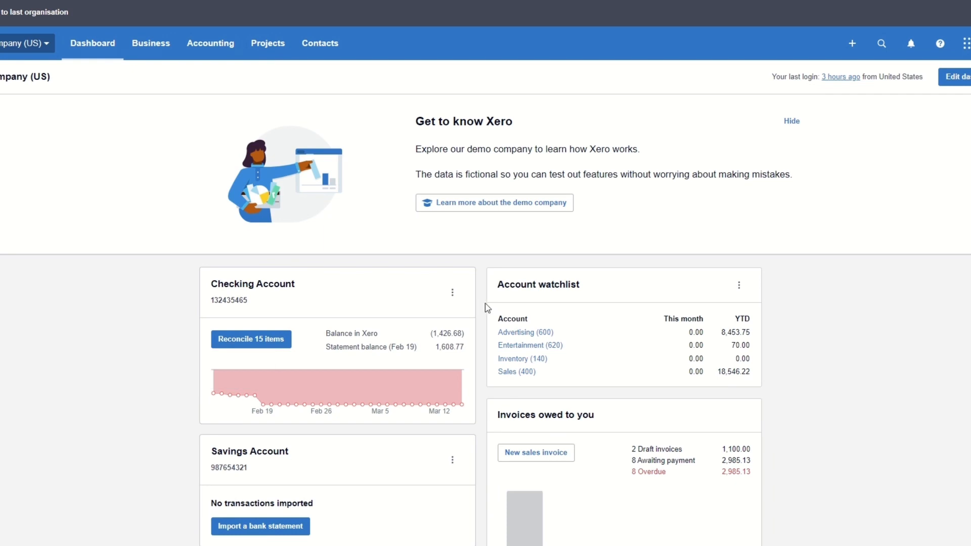
pyautogui.scroll(-3, 485, 308)
pyautogui.scroll(3, 481, 319)
pyautogui.click(210, 44)
pyautogui.click(221, 82)
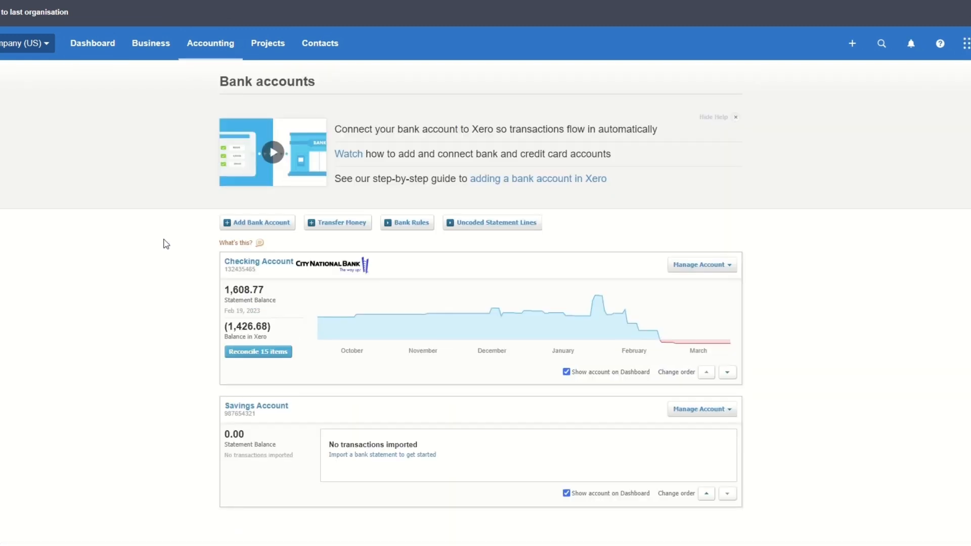
# - Start adding a bank account, search for "capital one" and open the connection page for Capital One (US)
pyautogui.click(258, 223)
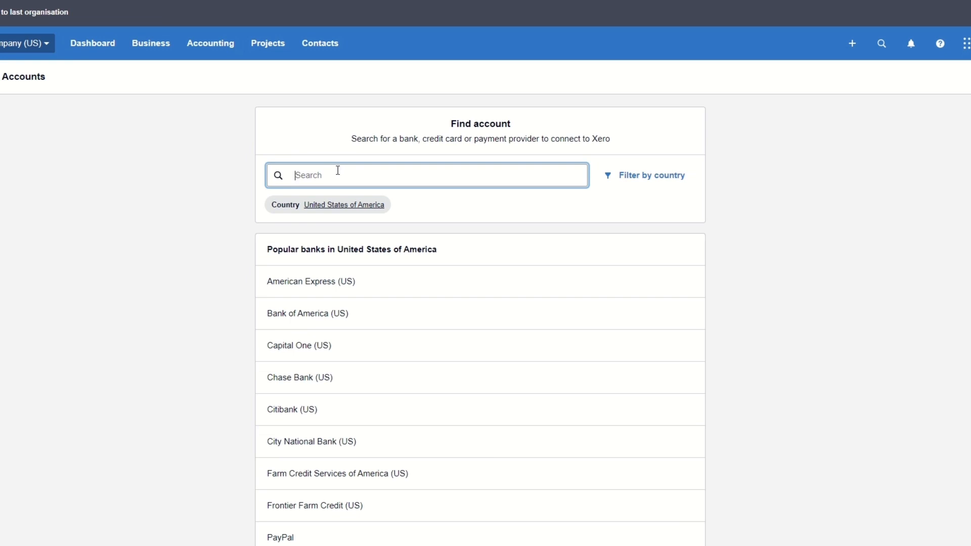
pyautogui.write('capit')
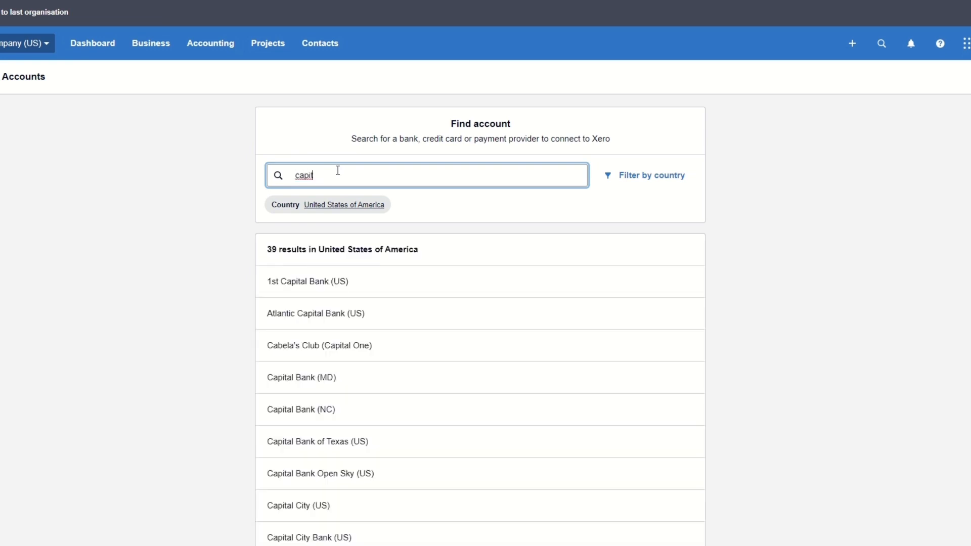
pyautogui.write('al one')
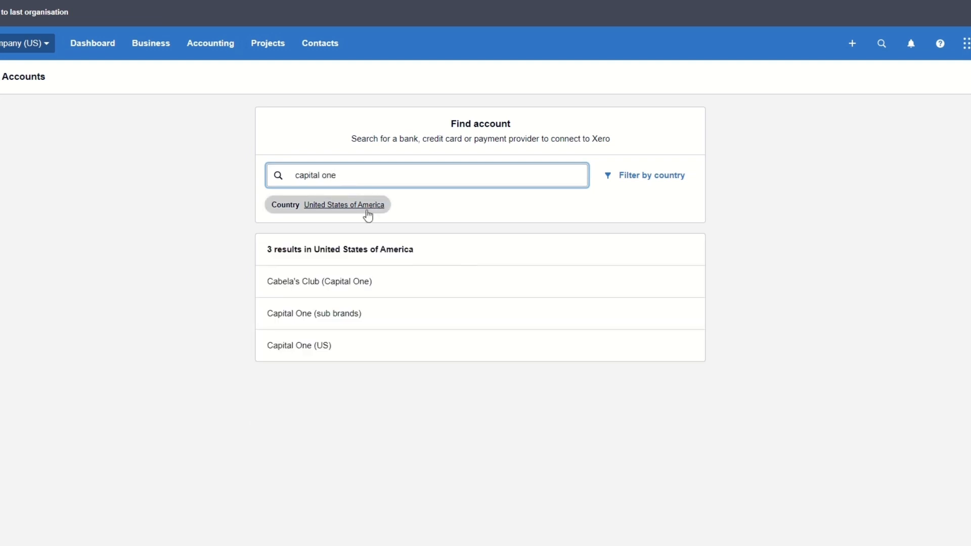
pyautogui.click(307, 342)
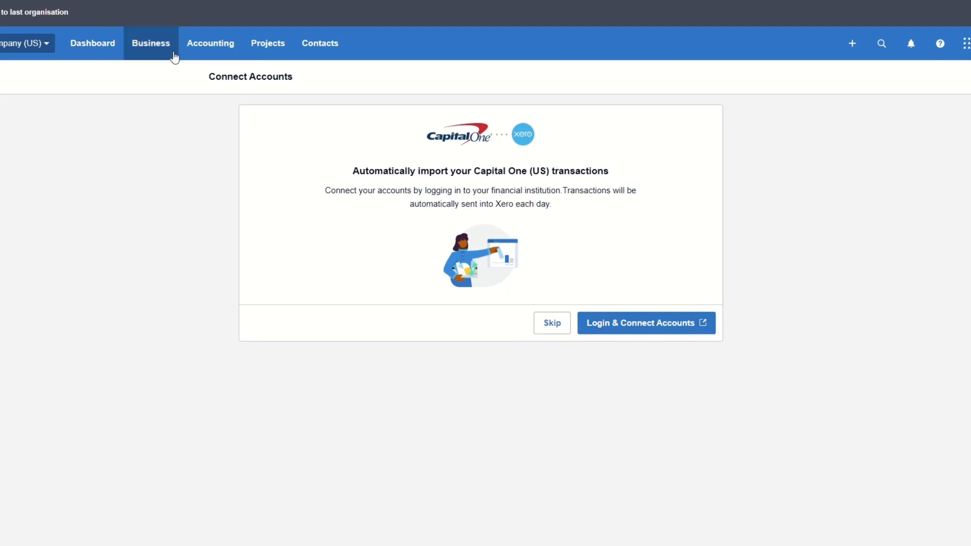
# - Go back to the bank search and search for "farmers national bank and trust"
pyautogui.hotkey('alt', 'Left')
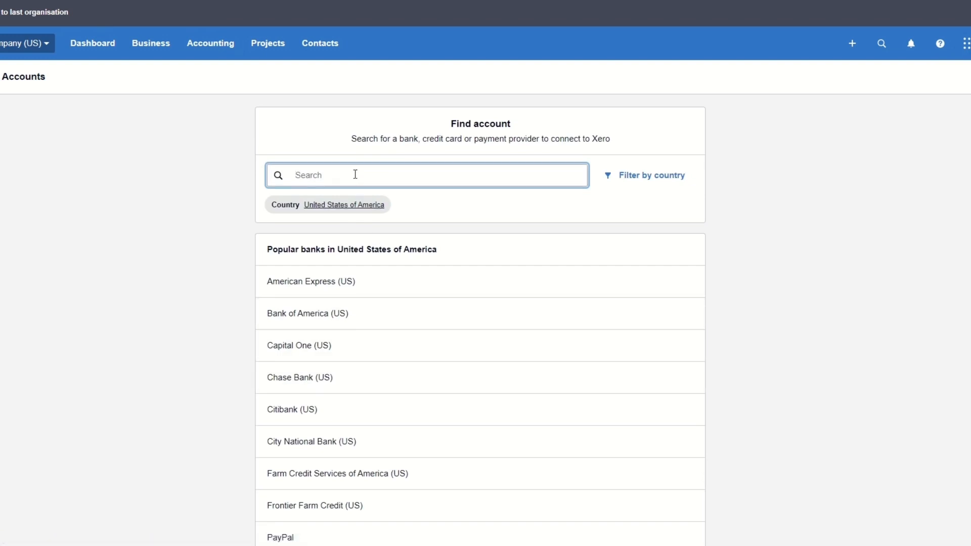
pyautogui.write('farmers ')
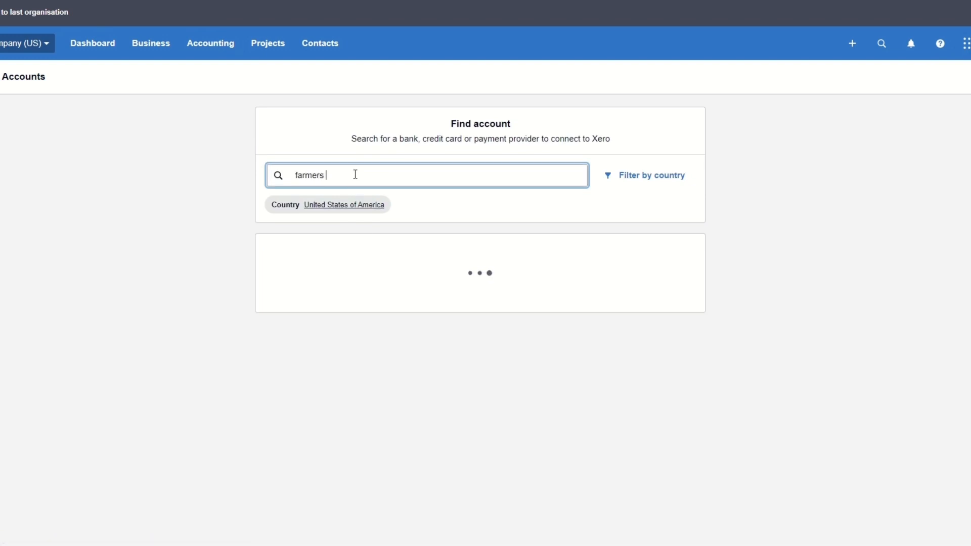
pyautogui.write('national')
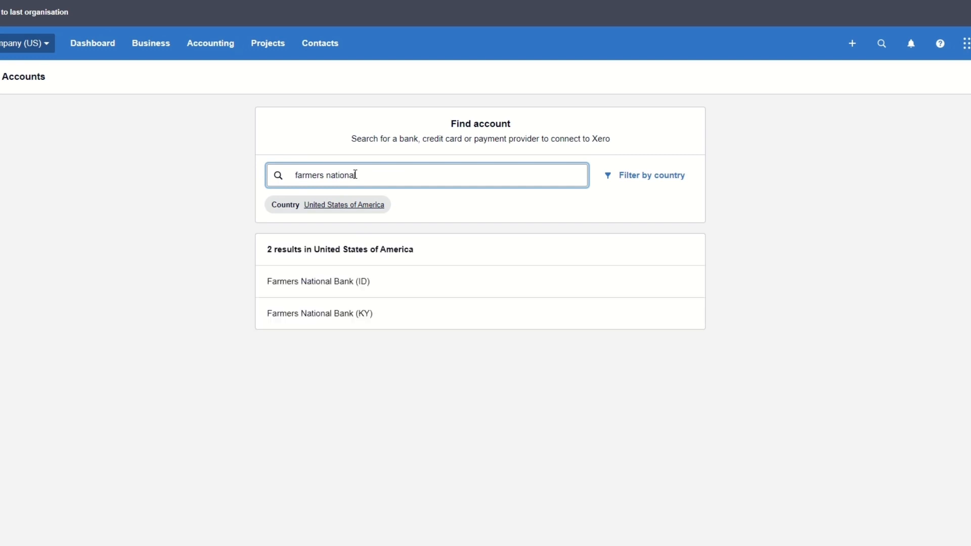
pyautogui.write(' bank and tru')
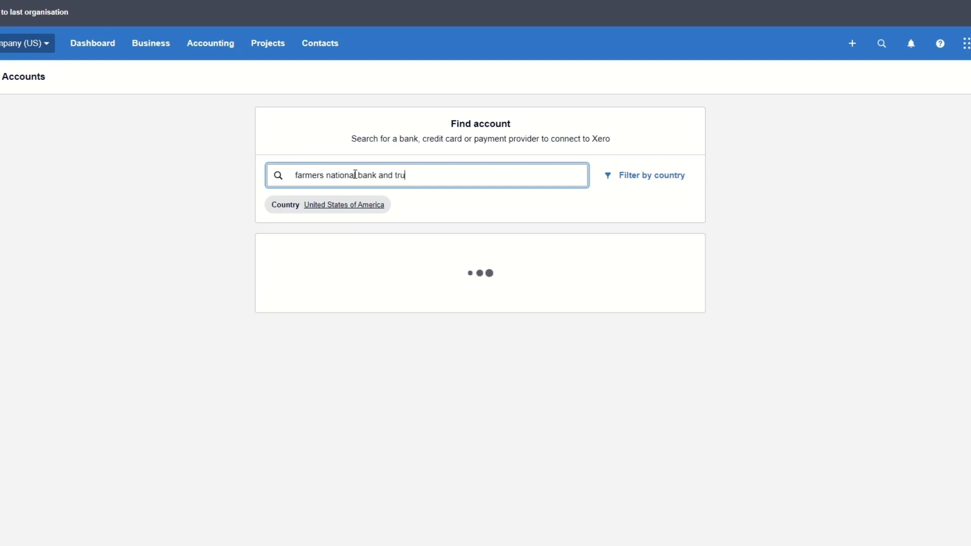
pyautogui.write('st')
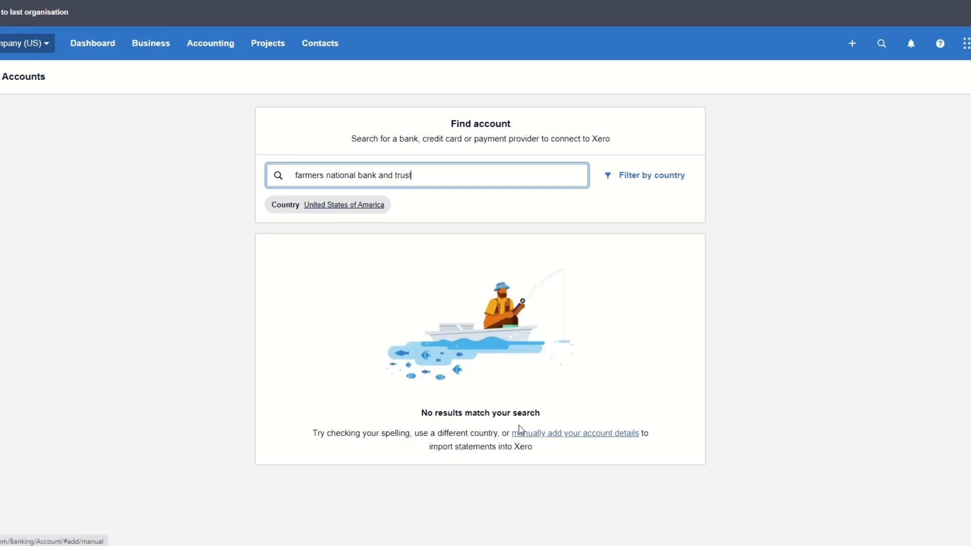
# - Open the manual bank account form, set the account type to Other and fill in the account number
pyautogui.click(573, 438)
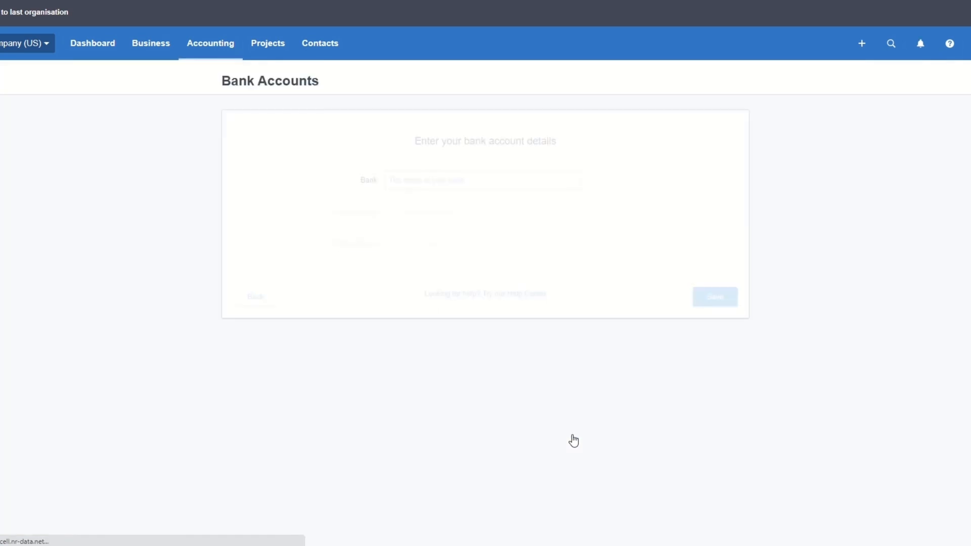
pyautogui.click(409, 182)
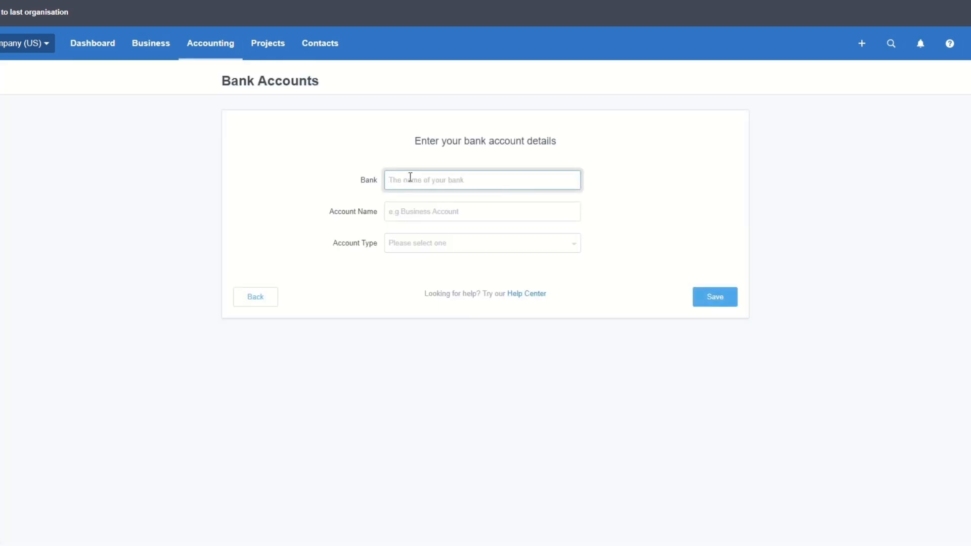
pyautogui.click(418, 250)
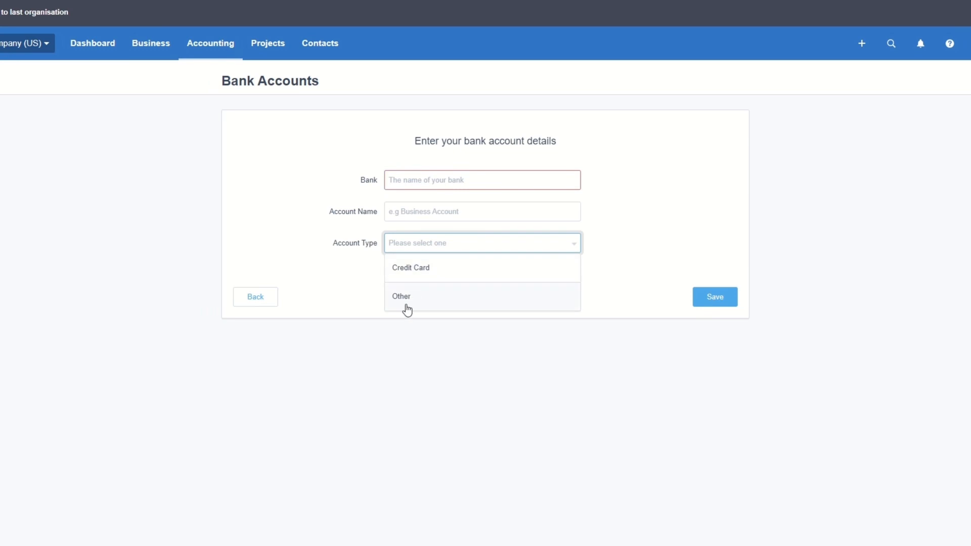
pyautogui.click(407, 306)
pyautogui.click(402, 273)
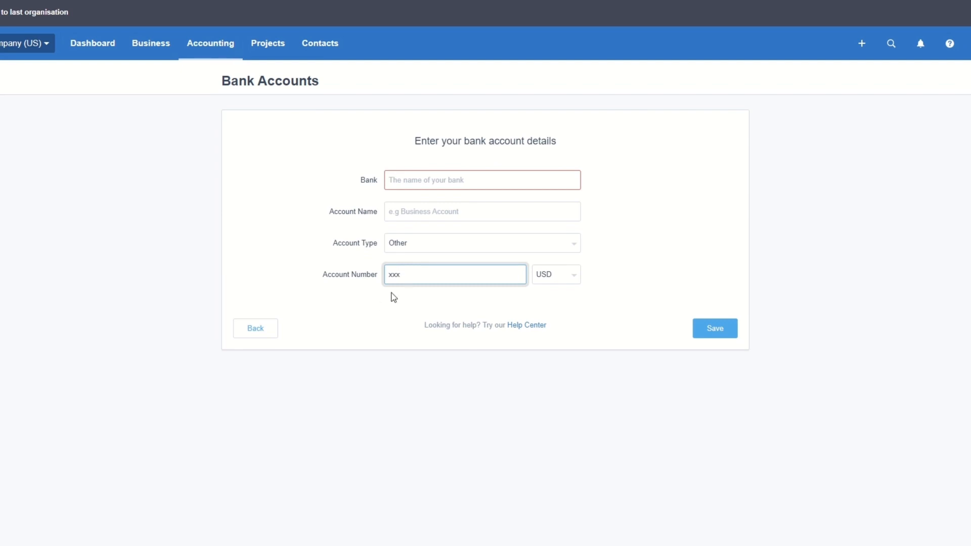
# - Return to the bank accounts page and open the transactions of the Checking Account
pyautogui.click(214, 44)
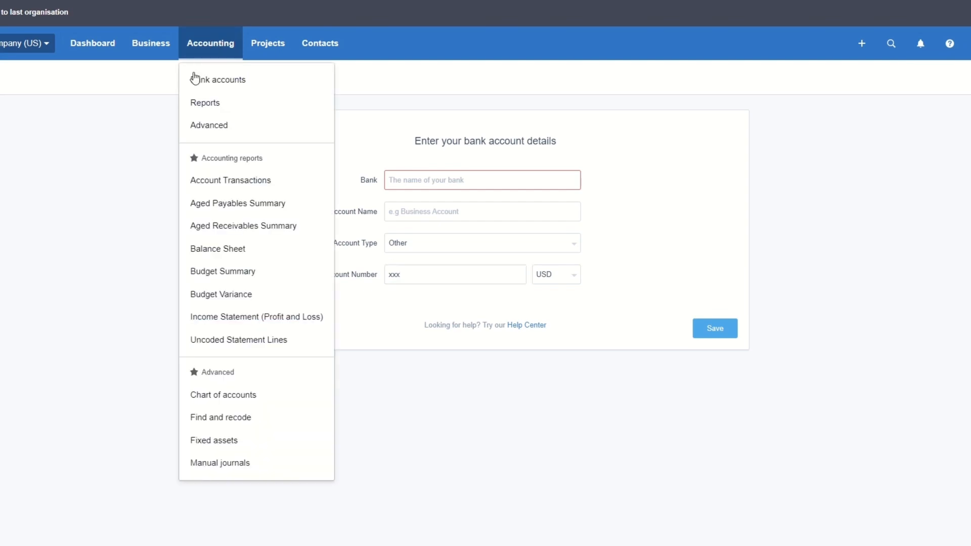
pyautogui.click(213, 80)
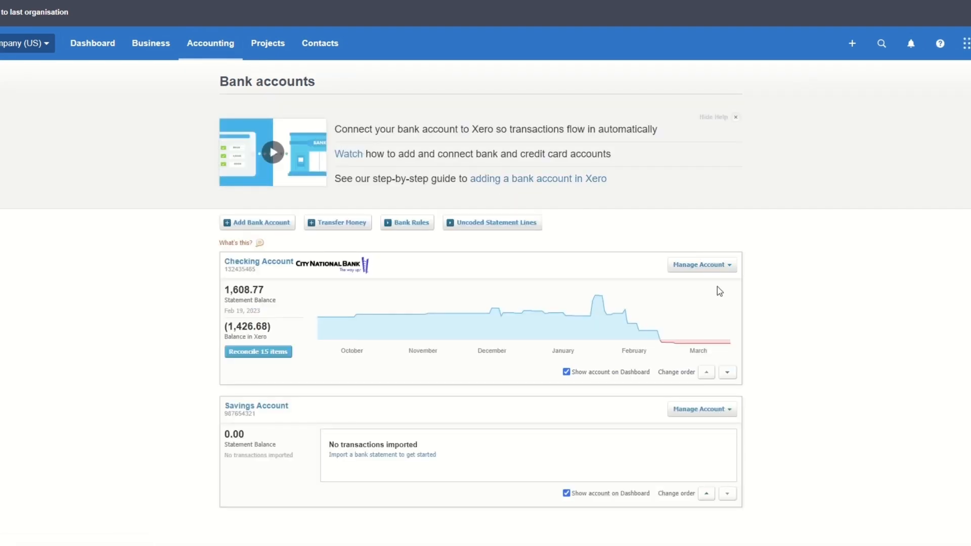
pyautogui.click(279, 267)
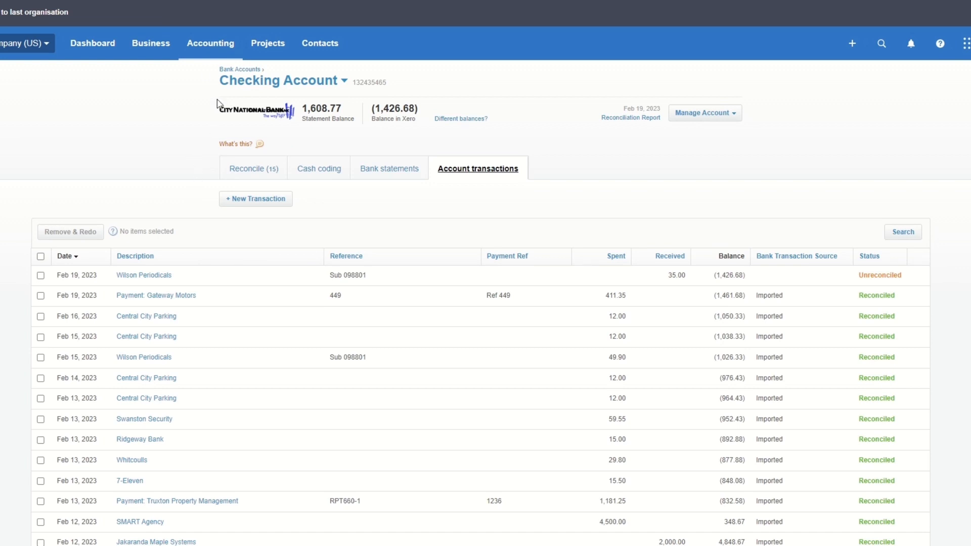
pyautogui.click(150, 44)
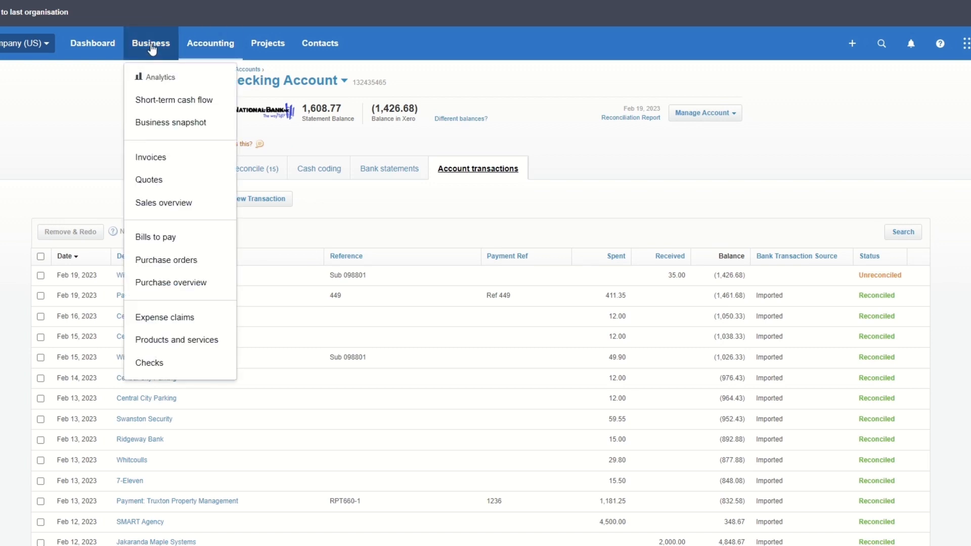
pyautogui.click(213, 47)
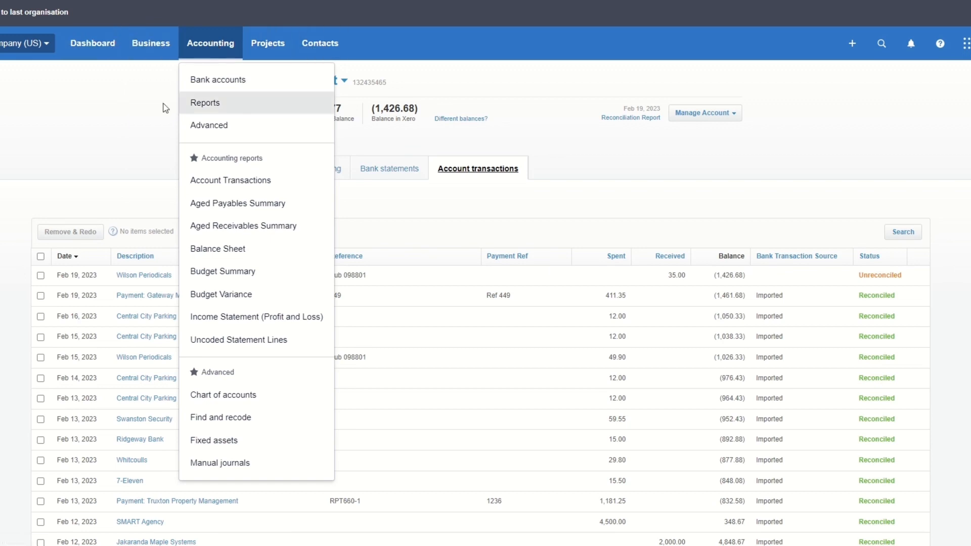
pyautogui.click(144, 126)
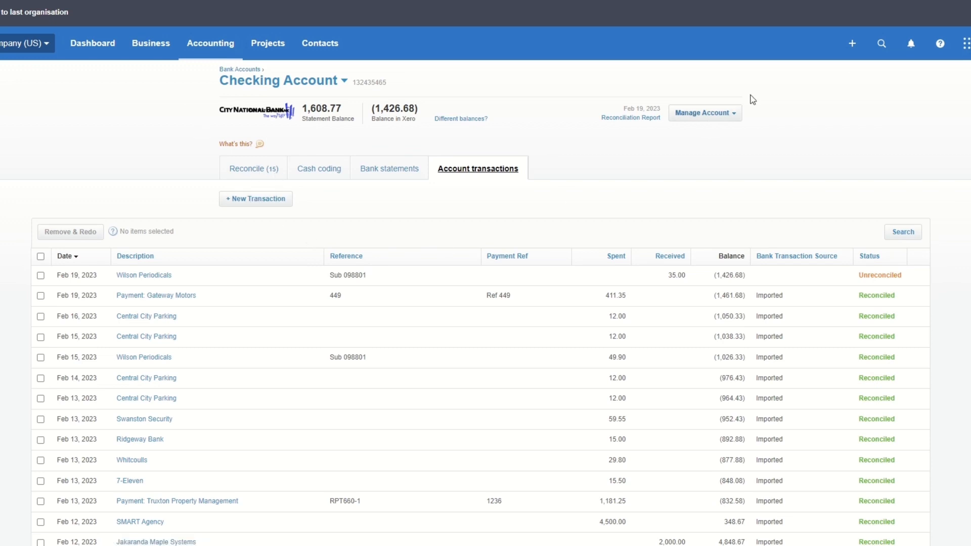
# - Create a new spend money transaction paid from the Checking Account and dismiss the Hubdoc offer
pyautogui.click(853, 47)
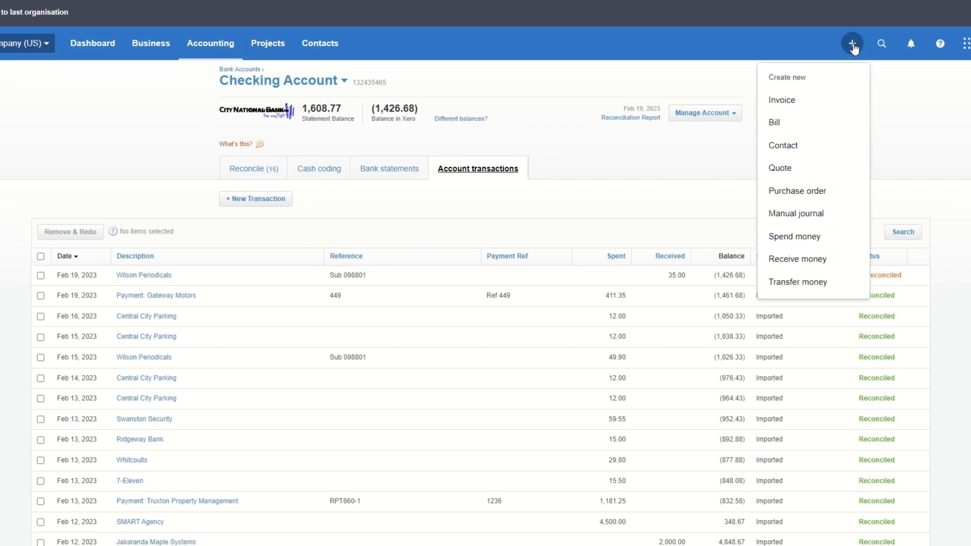
pyautogui.click(793, 237)
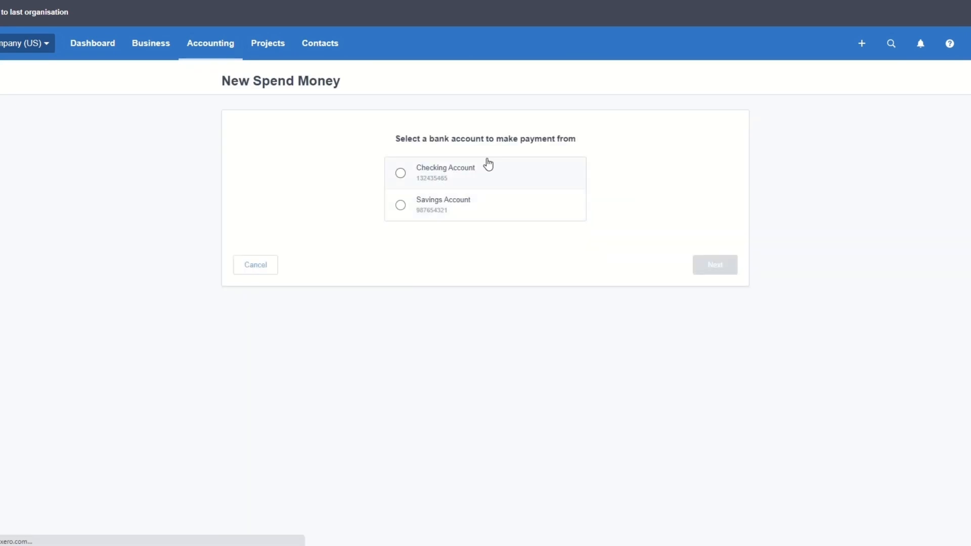
pyautogui.click(400, 173)
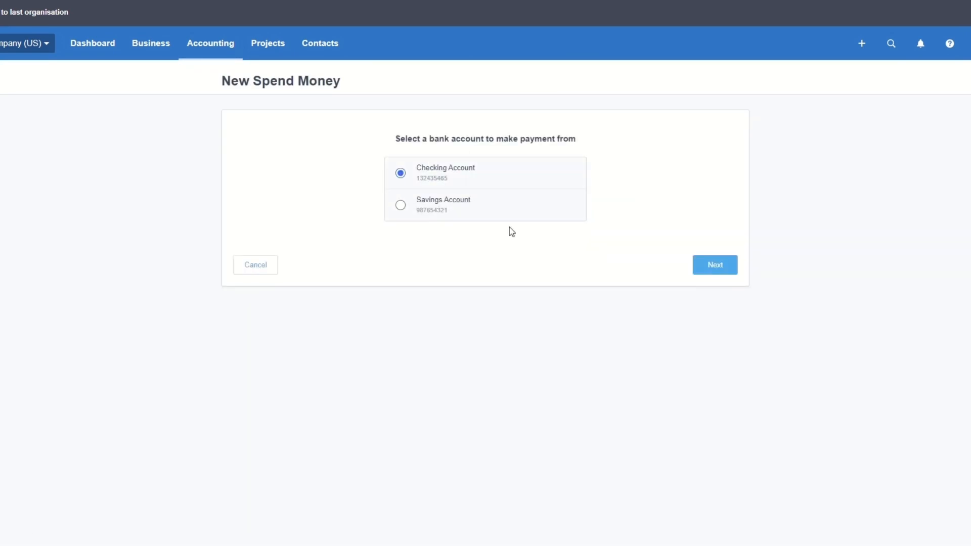
pyautogui.click(712, 272)
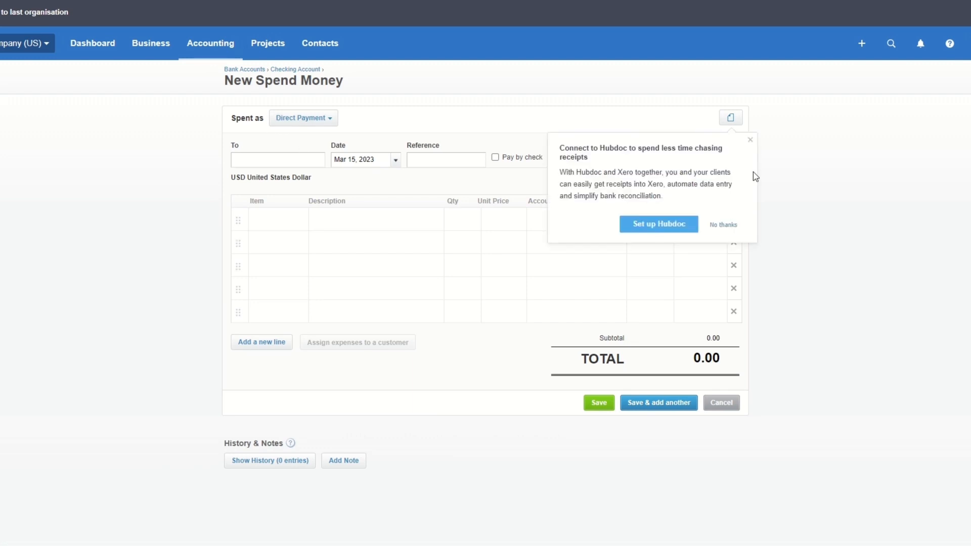
pyautogui.click(750, 140)
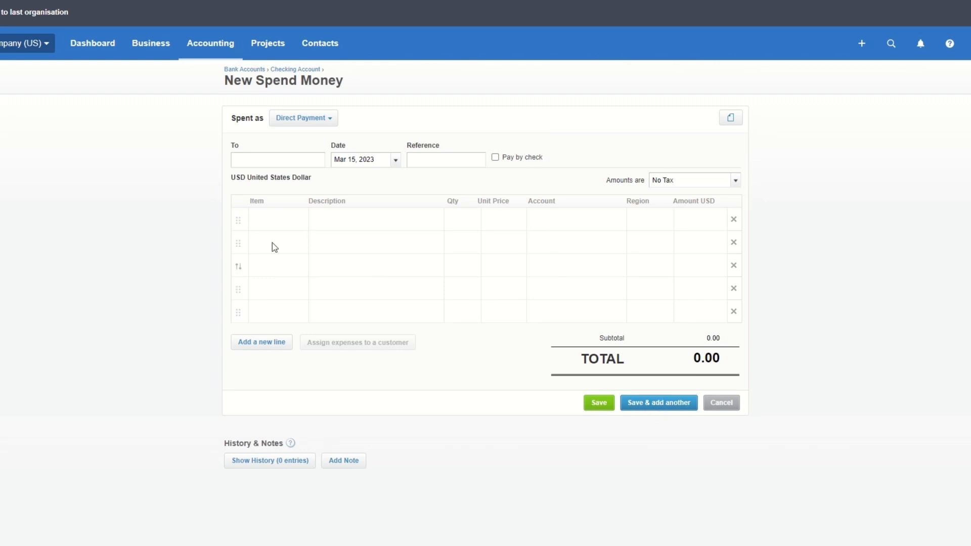
# - Set the payee to ABC Furniture and add a line described "purchased couch for office" with a unit price of 1,500.00
pyautogui.click(277, 218)
pyautogui.click(312, 160)
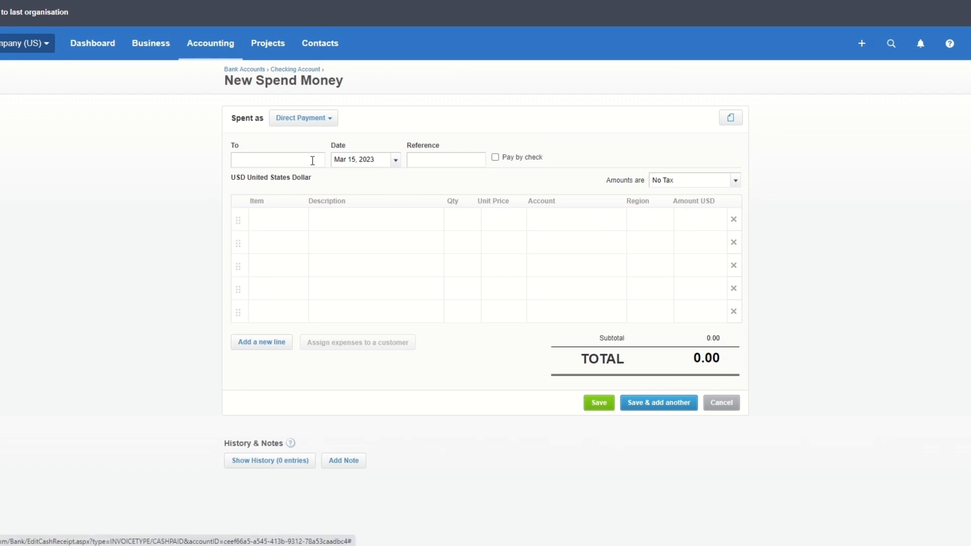
pyautogui.write('a')
pyautogui.click(290, 195)
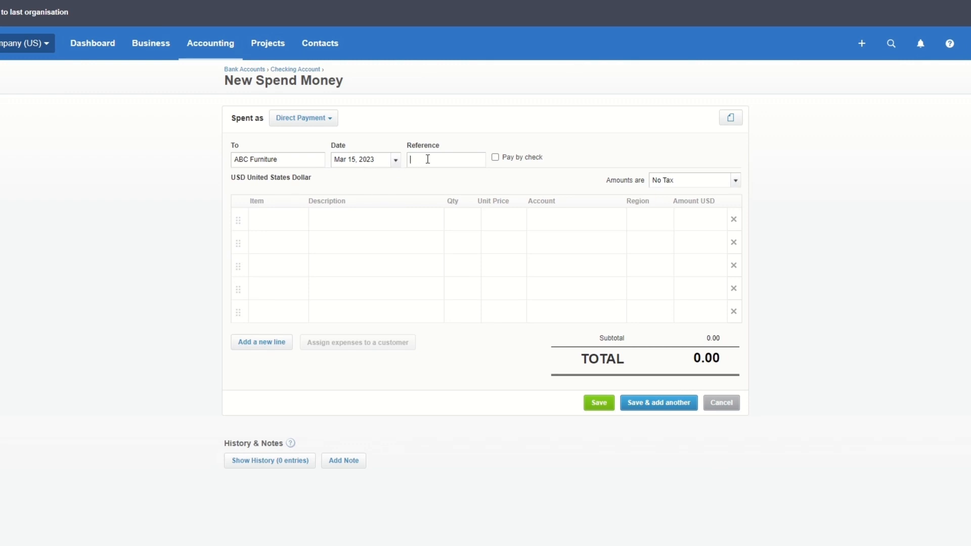
pyautogui.click(388, 215)
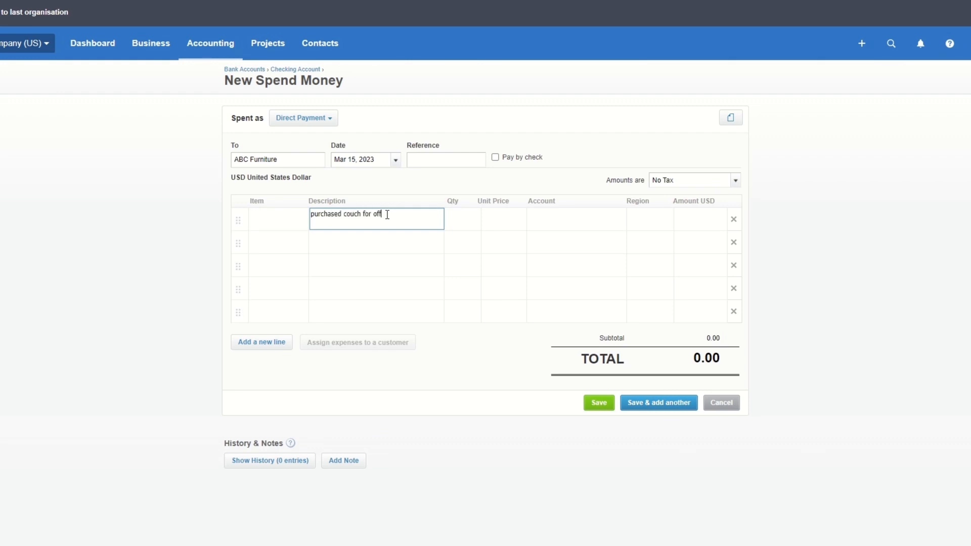
pyautogui.press('Tab')
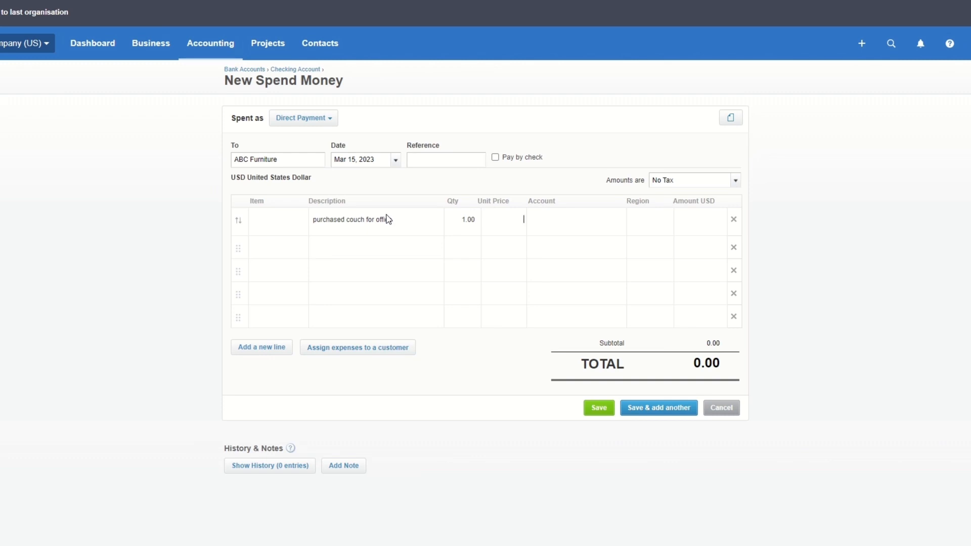
pyautogui.press('Tab')
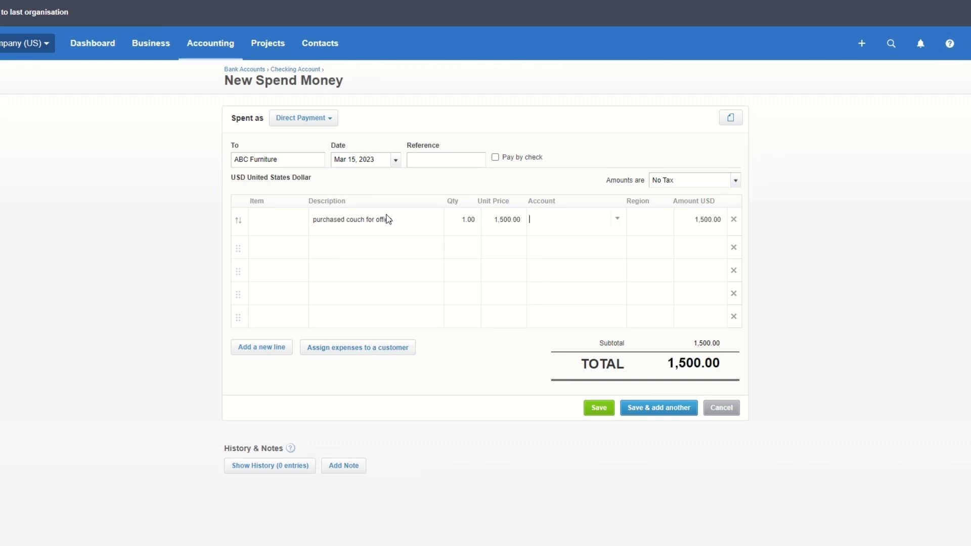
# - Assign the couch line to the 652 - Office Expenses account and save the spend money transaction
pyautogui.click(617, 221)
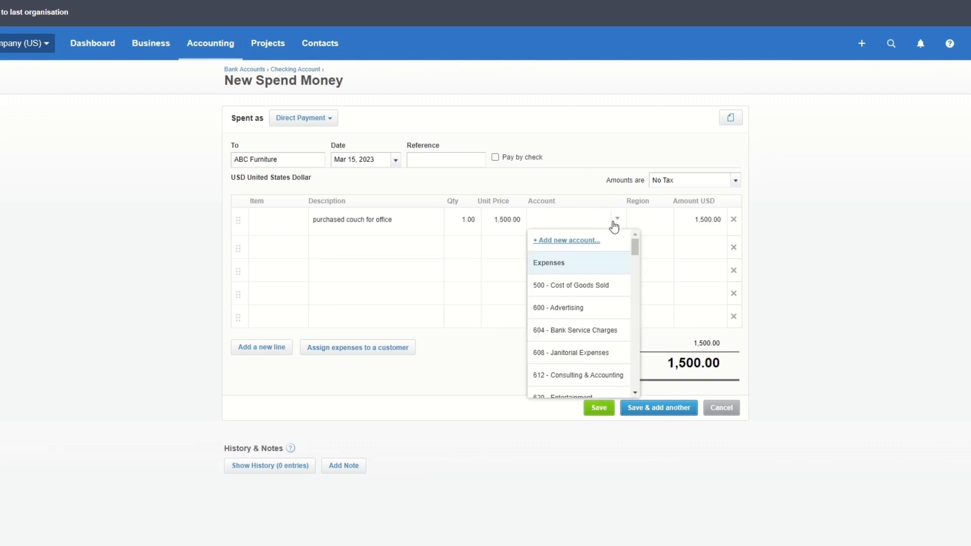
pyautogui.scroll(-2, 586, 259)
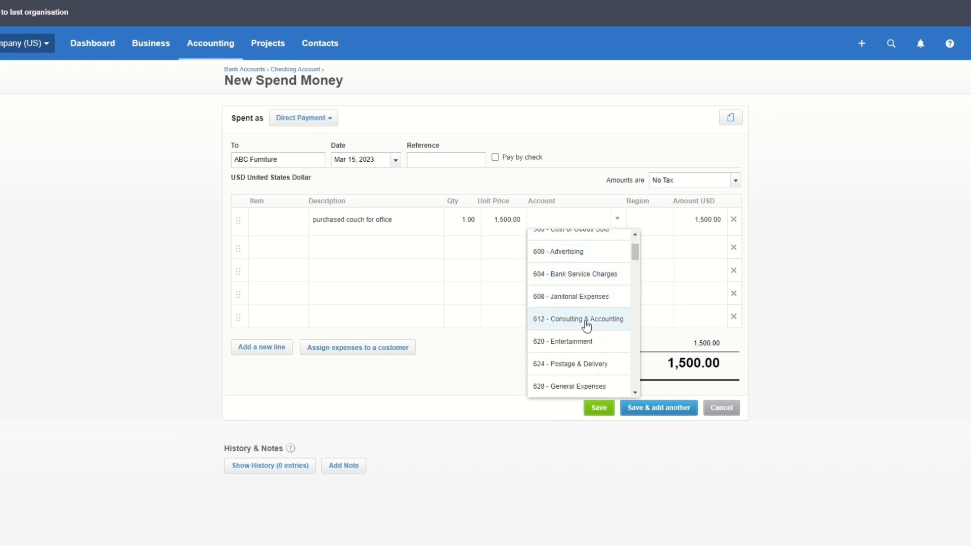
pyautogui.scroll(-6, 586, 323)
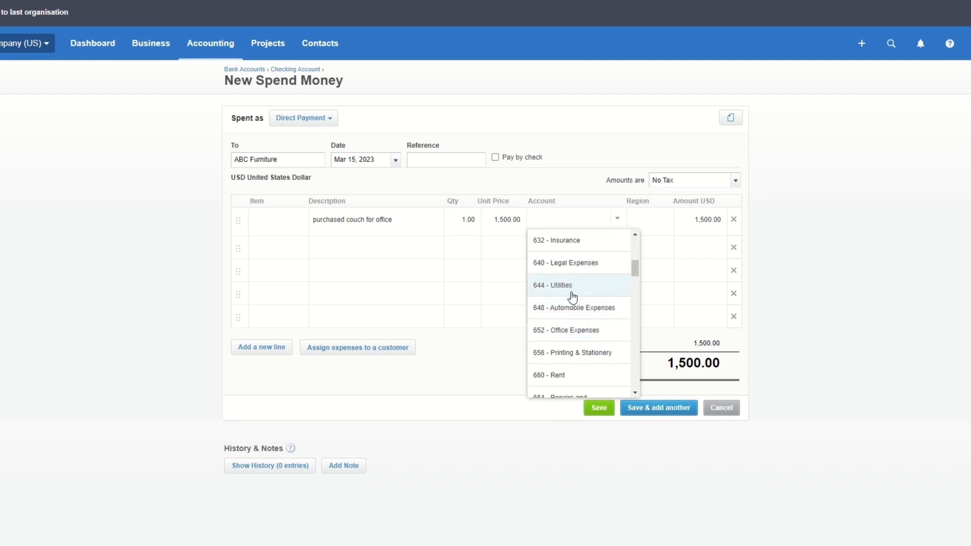
pyautogui.click(573, 332)
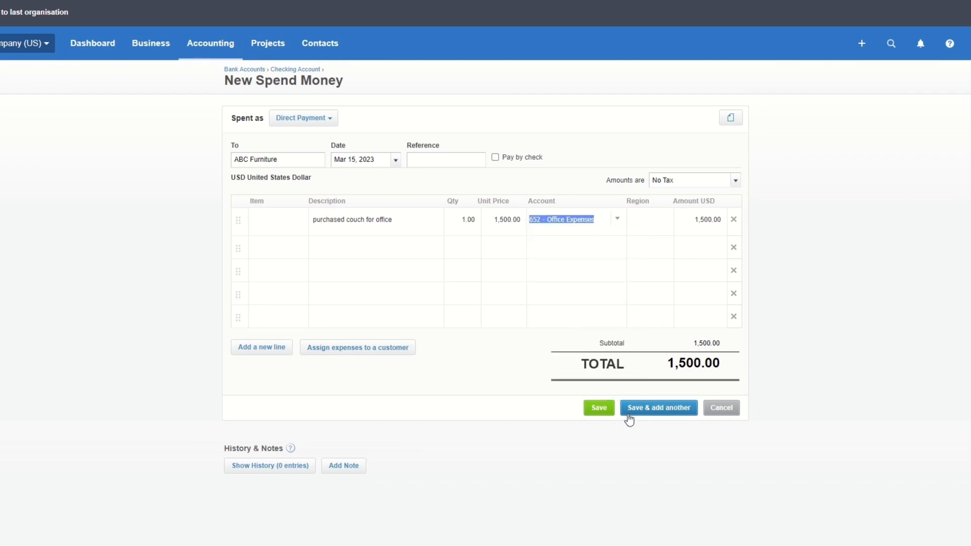
pyautogui.click(600, 407)
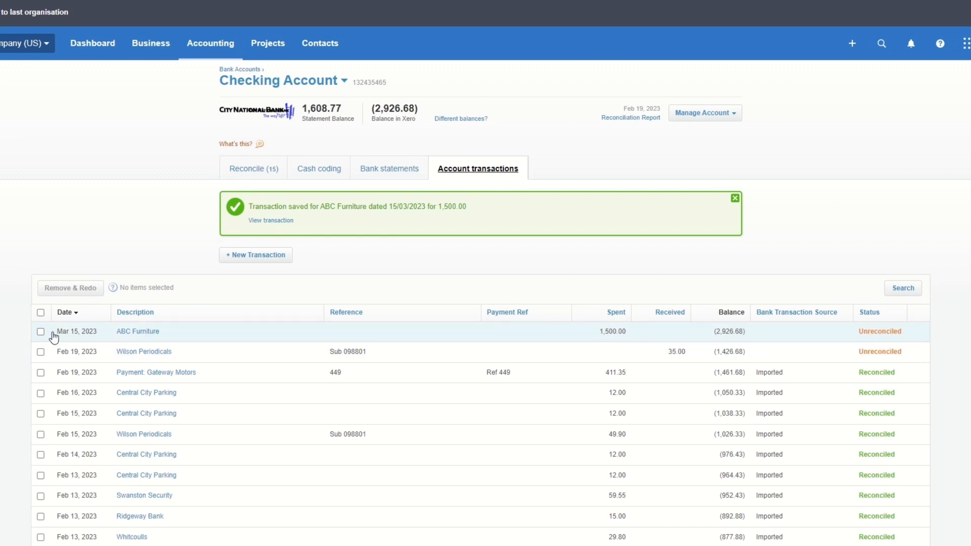
# - Dismiss the saved-transaction notice and turn on the Enable Mark as Reconciled option in the help settings
pyautogui.scroll(-1, 145, 289)
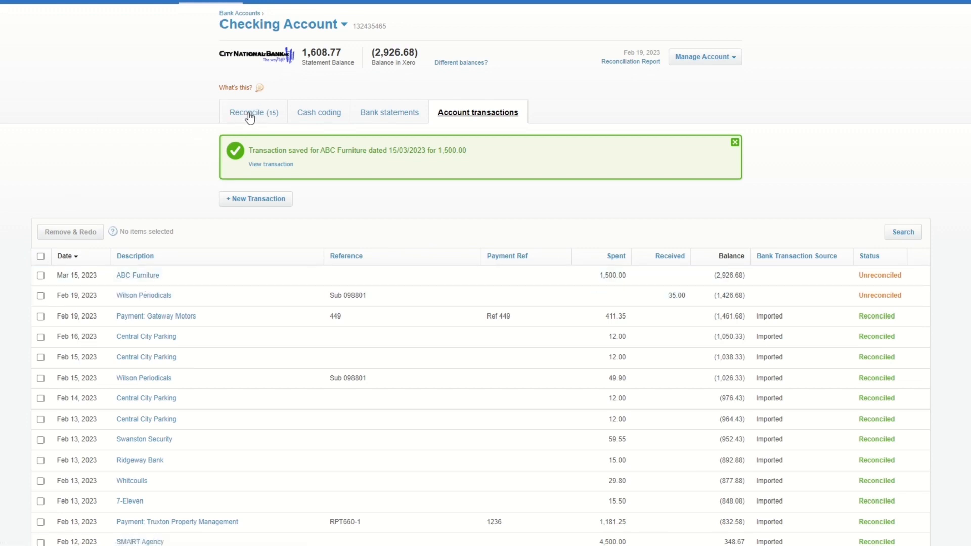
pyautogui.click(734, 142)
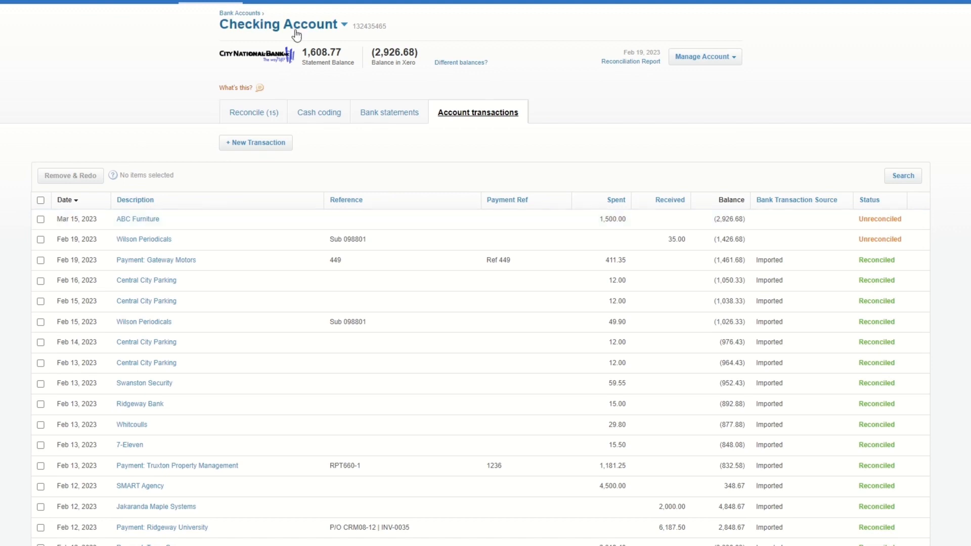
pyautogui.click(41, 219)
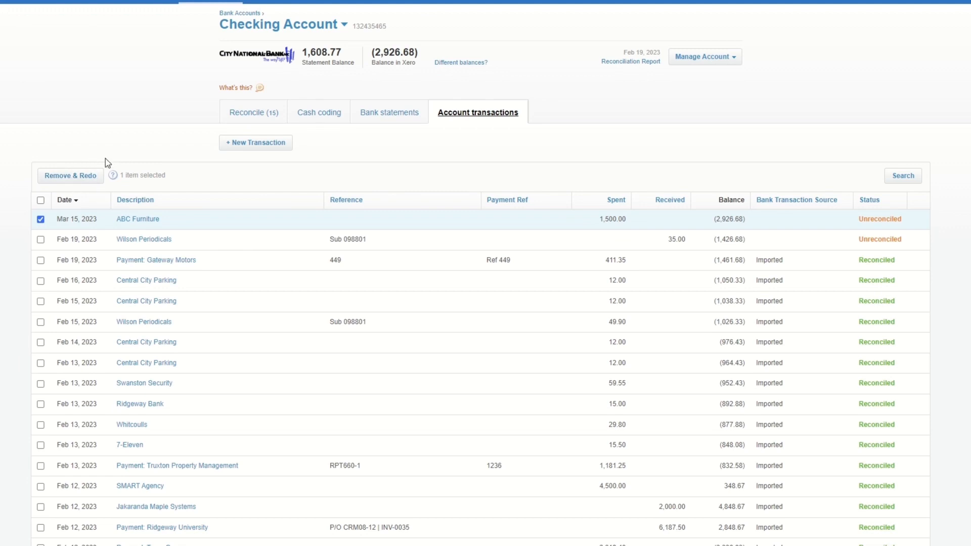
pyautogui.scroll(2, 106, 162)
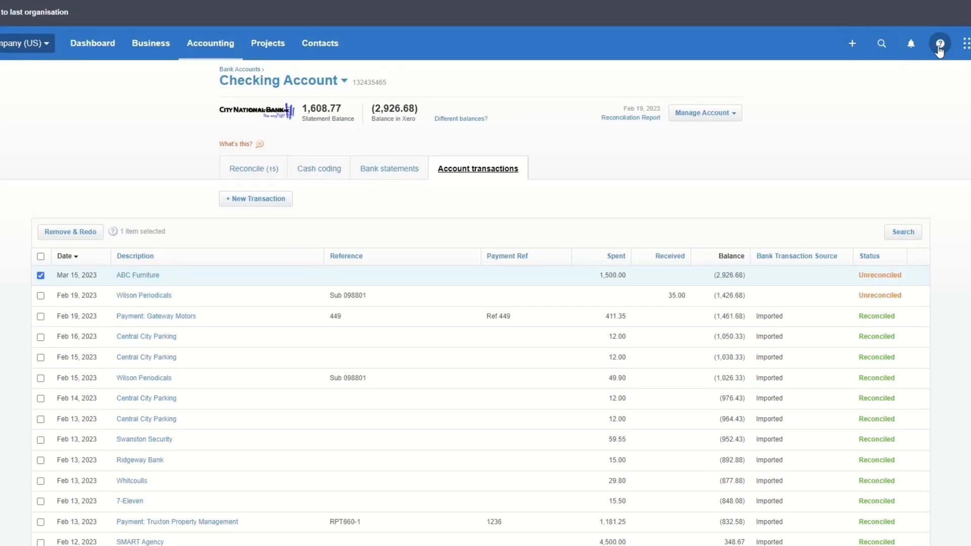
pyautogui.click(939, 45)
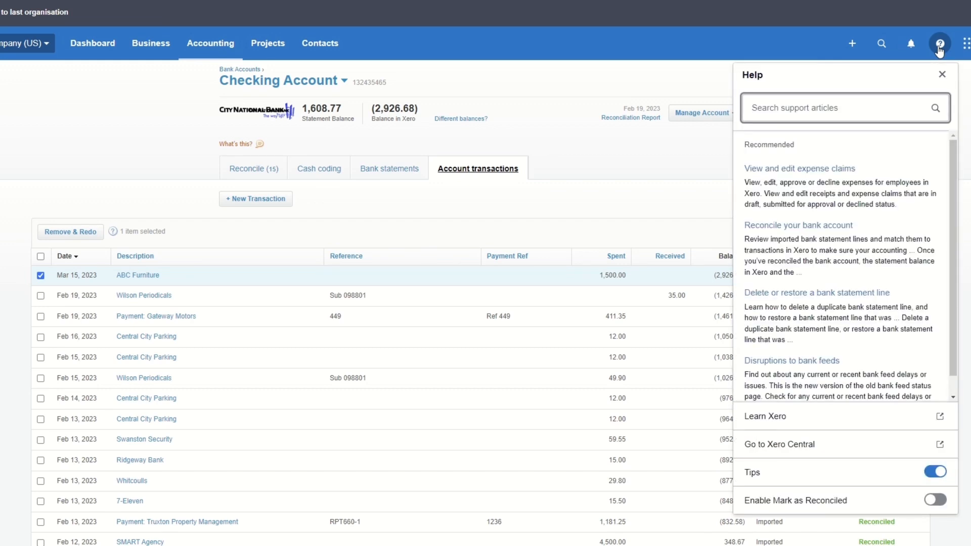
pyautogui.click(935, 500)
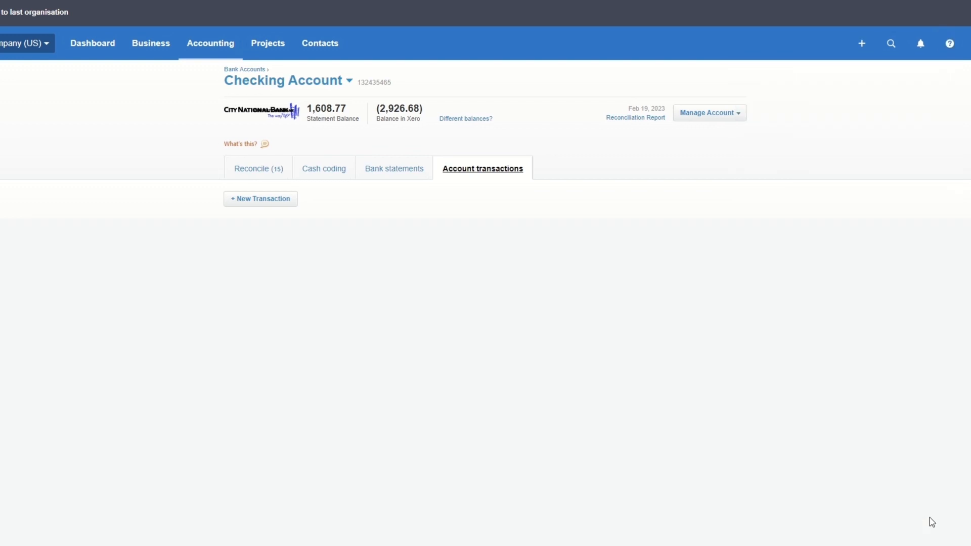
# - Mark the Mar 15, 2023 ABC Furniture transaction as reconciled and accept the warning
pyautogui.click(40, 276)
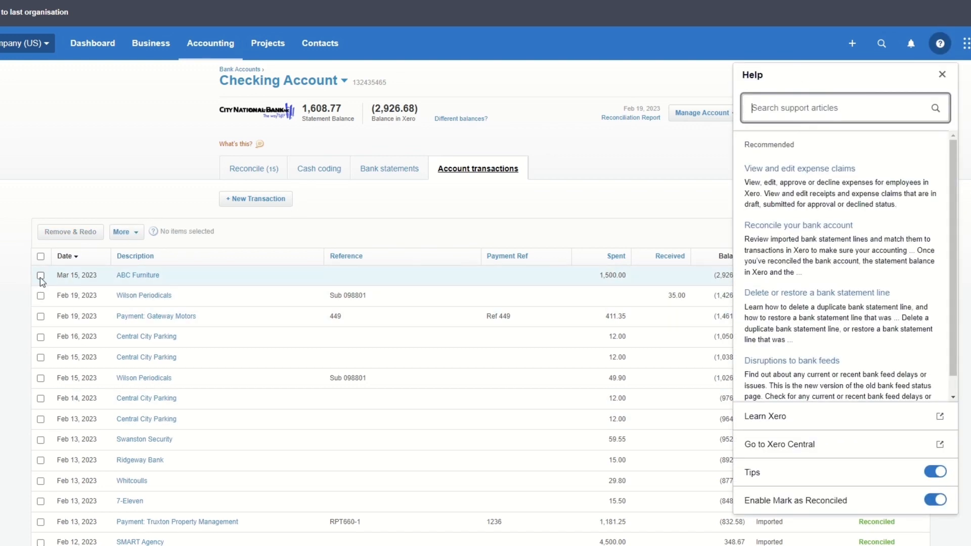
pyautogui.click(132, 238)
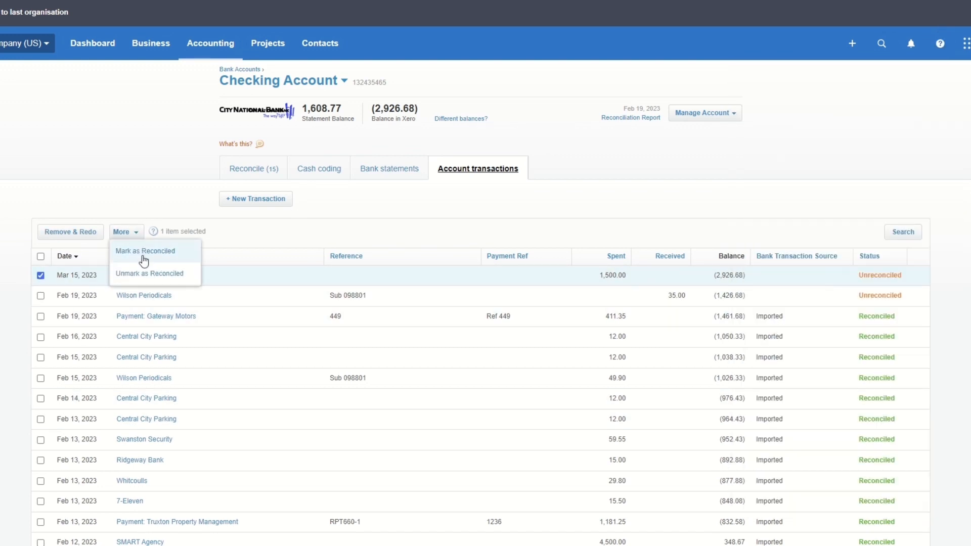
pyautogui.click(144, 255)
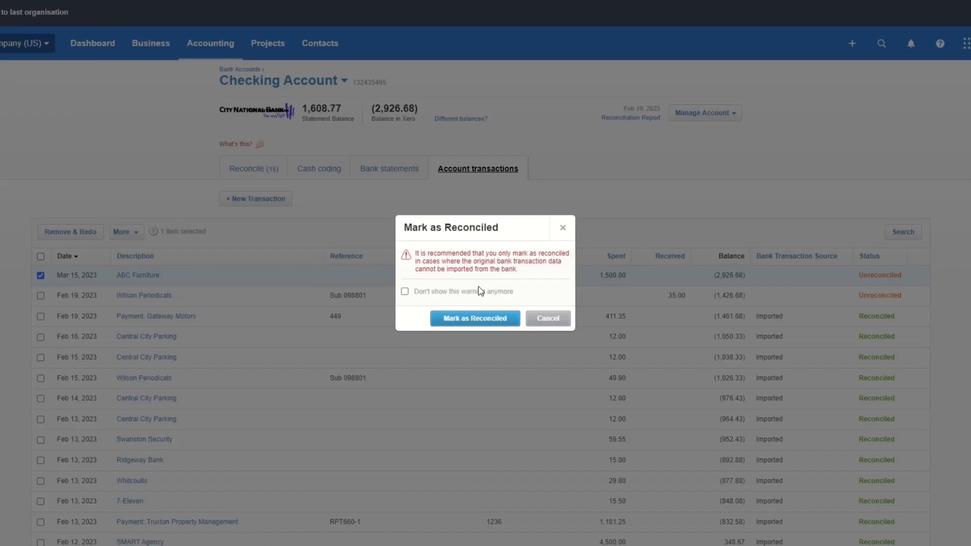
pyautogui.click(476, 318)
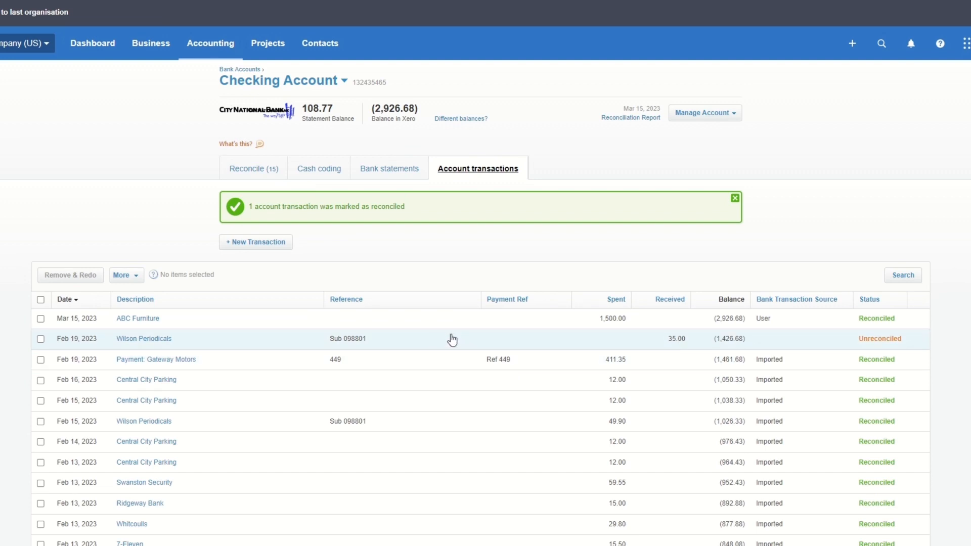
# - Open the Checking Account's reconciliation page and examine the bank statement lines and their matching options
pyautogui.click(262, 171)
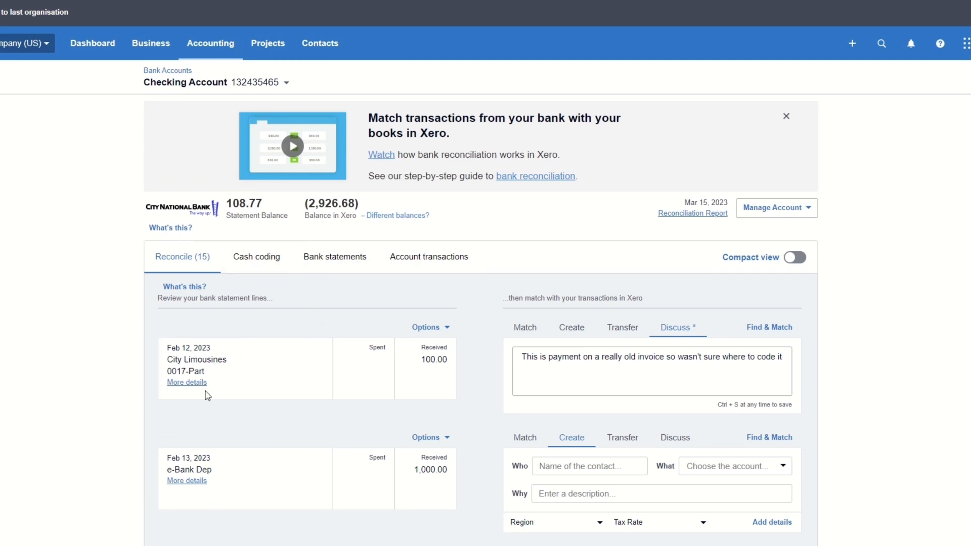
pyautogui.scroll(-5, 384, 359)
pyautogui.scroll(5, 381, 369)
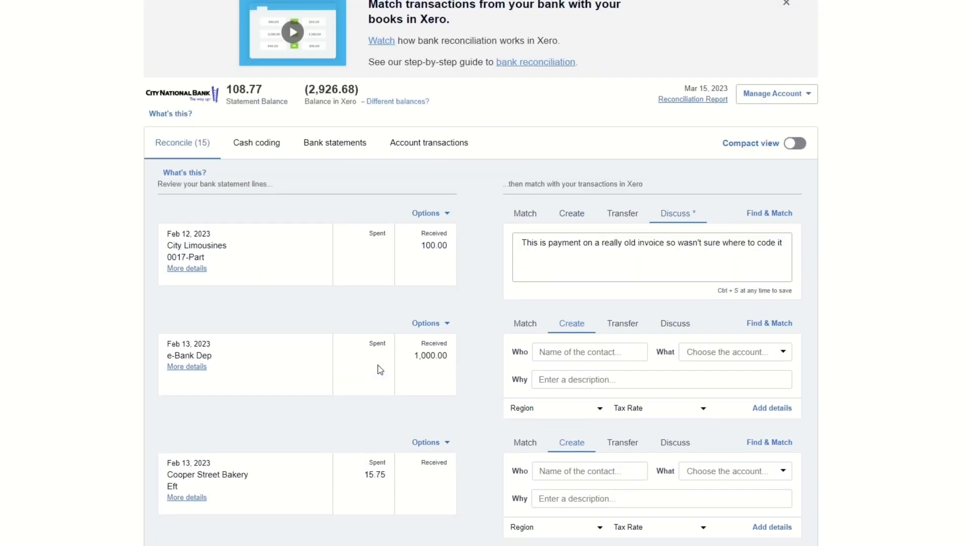
pyautogui.scroll(-4, 331, 314)
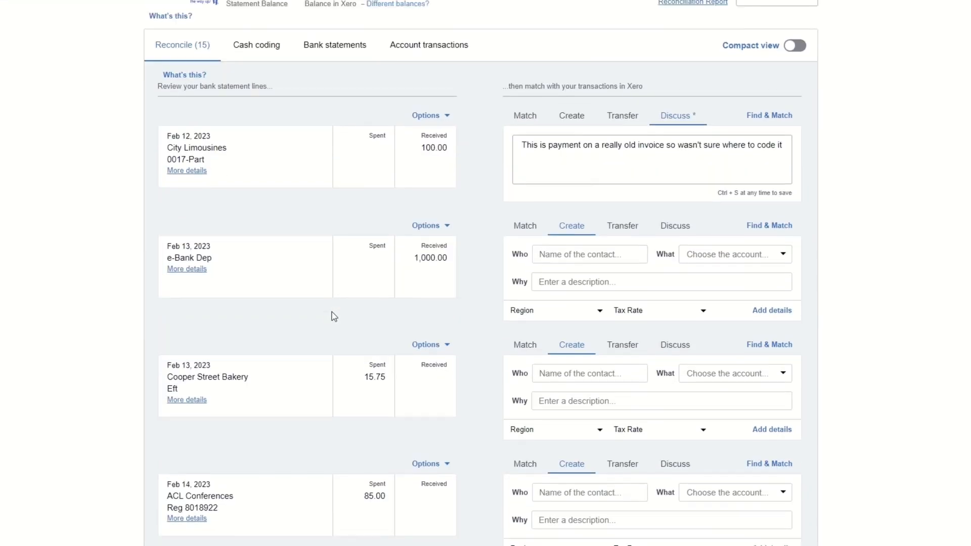
pyautogui.scroll(4, 354, 298)
pyautogui.scroll(-7, 571, 294)
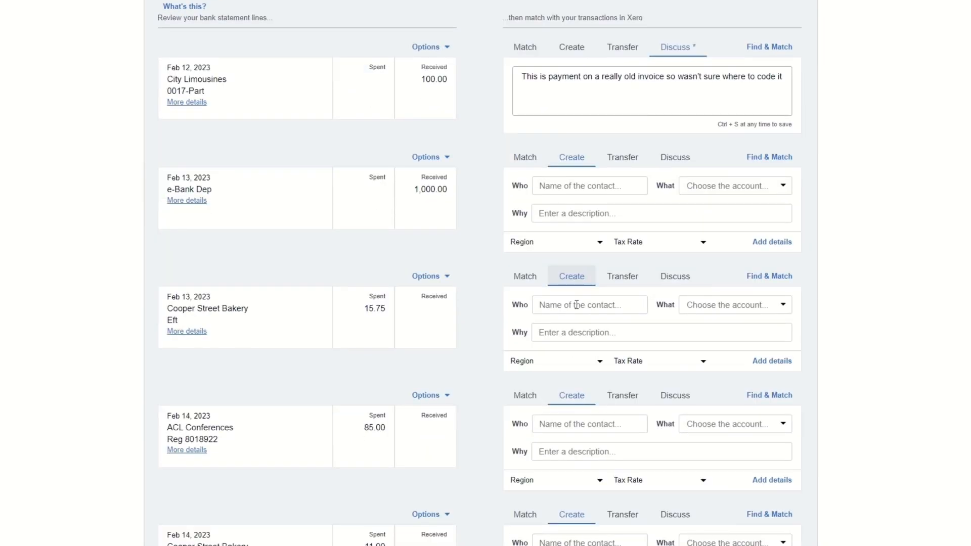
pyautogui.scroll(5, 603, 450)
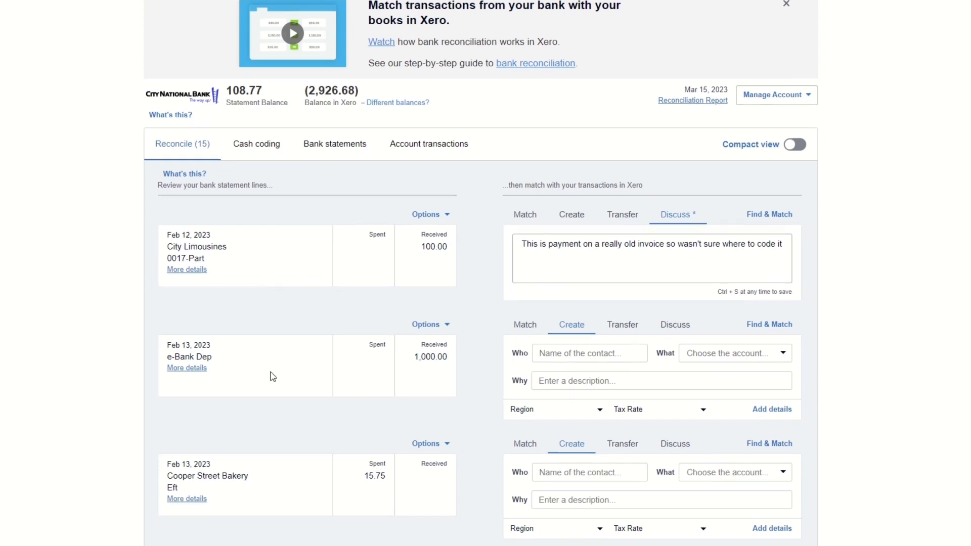
pyautogui.scroll(-1, 272, 375)
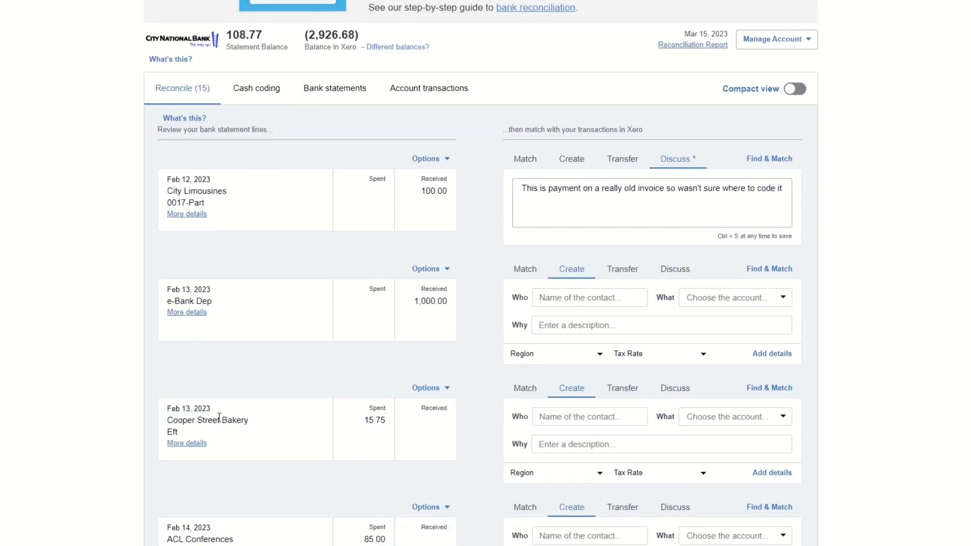
pyautogui.scroll(-2, 219, 417)
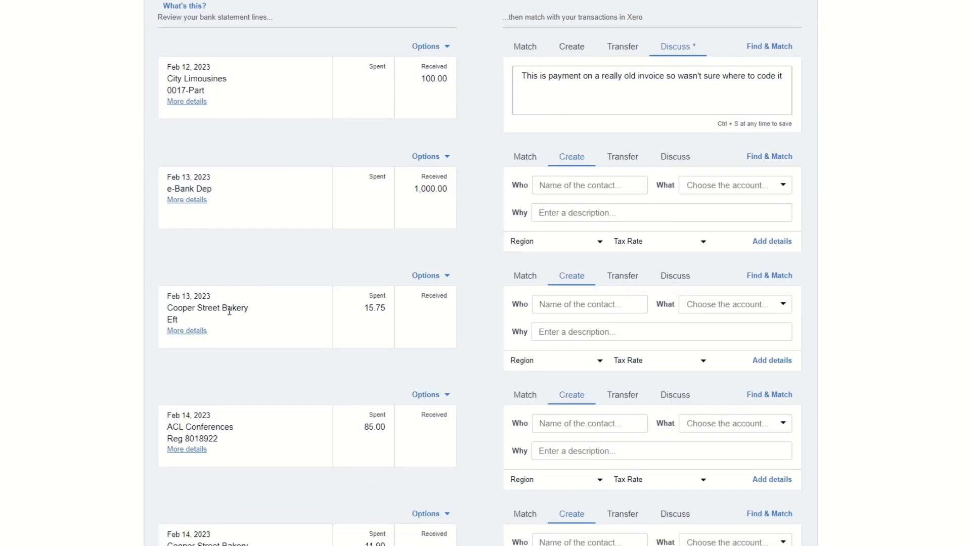
# - Add Cooper Street Bakery as a new contact on its Feb 13, 2023 statement line
pyautogui.click(595, 304)
pyautogui.write('coo')
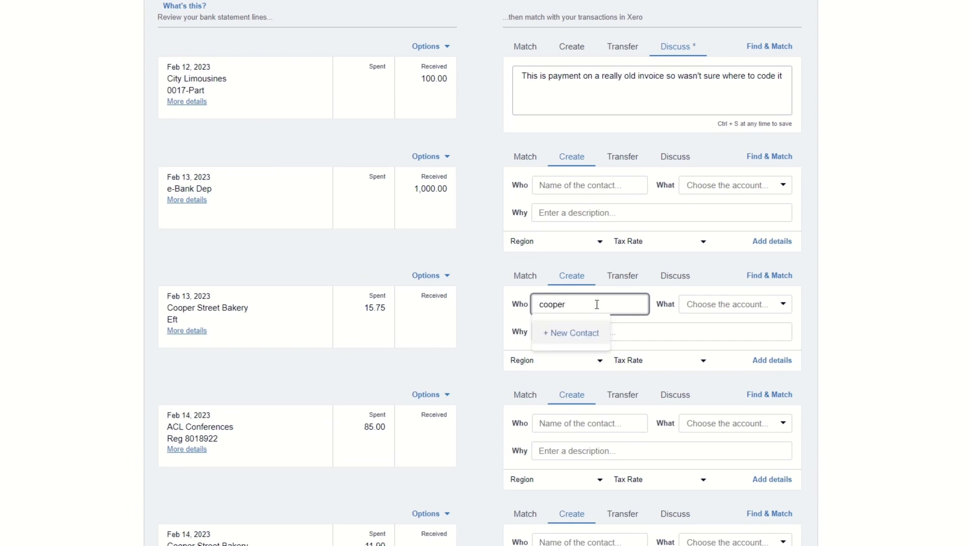
pyautogui.write('pe')
pyautogui.press('BackSpace')
pyautogui.press('BackSpace')
pyautogui.press('BackSpace')
pyautogui.press('BackSpace')
pyautogui.press('BackSpace')
pyautogui.write('Cooper')
pyautogui.click(586, 332)
# - Code the Feb 13 Cooper Street Bakery line to 652 - Office Expenses with the description "EFT" and reconcile it
pyautogui.click(715, 304)
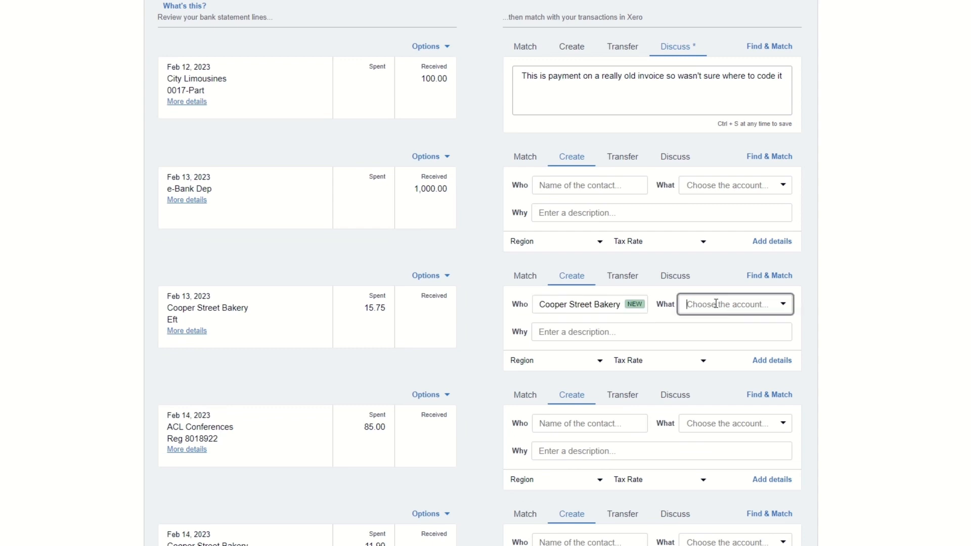
pyautogui.write('office')
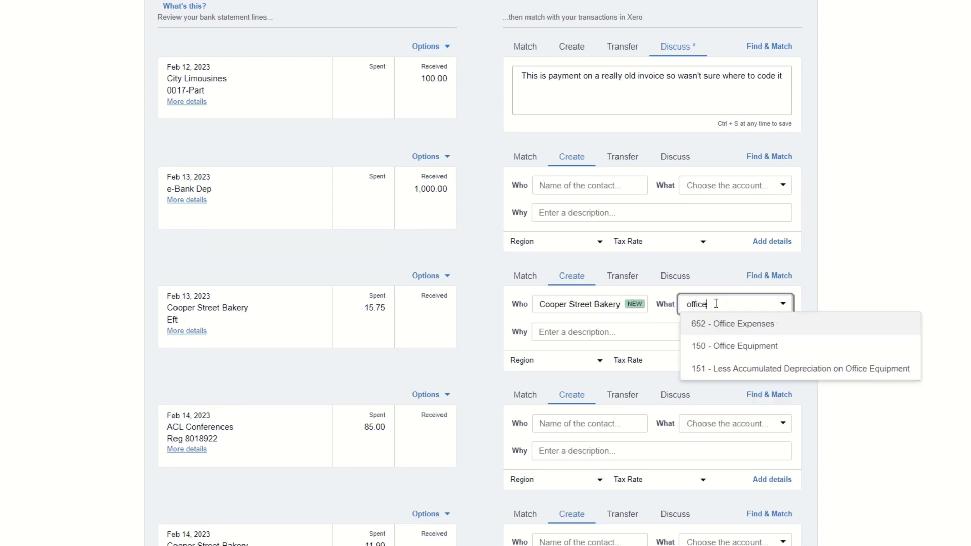
pyautogui.click(738, 324)
pyautogui.click(613, 332)
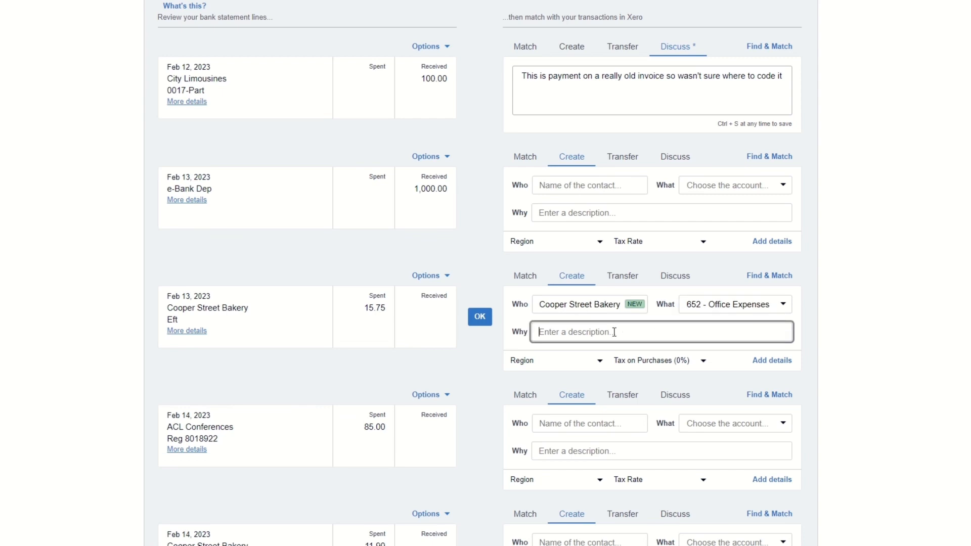
pyautogui.write('EFT')
pyautogui.scroll(1, 167, 356)
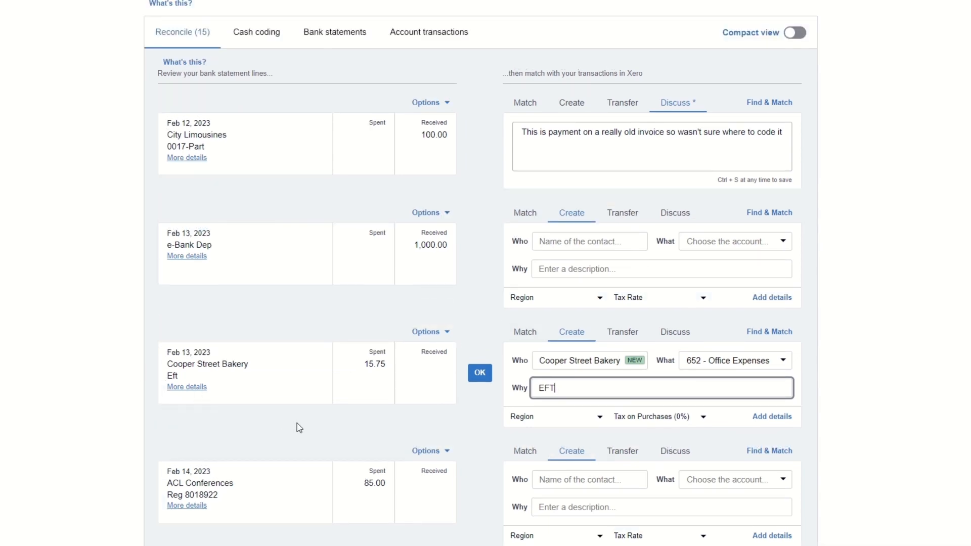
pyautogui.click(480, 374)
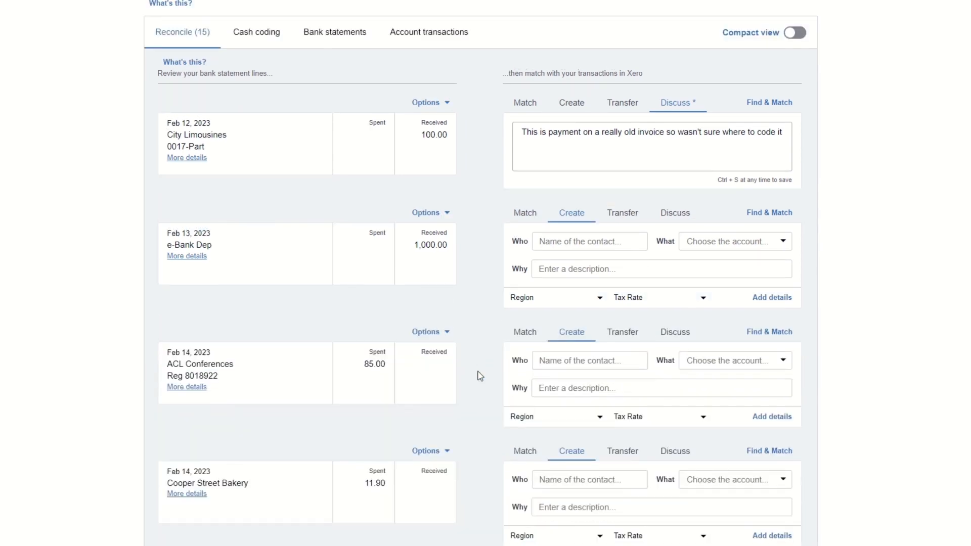
# - Examine the unreconciled statement lines, the suggested coding on the Feb 14 Cooper Street Bakery line, and the option to suggest previous entries
pyautogui.scroll(-1, 473, 351)
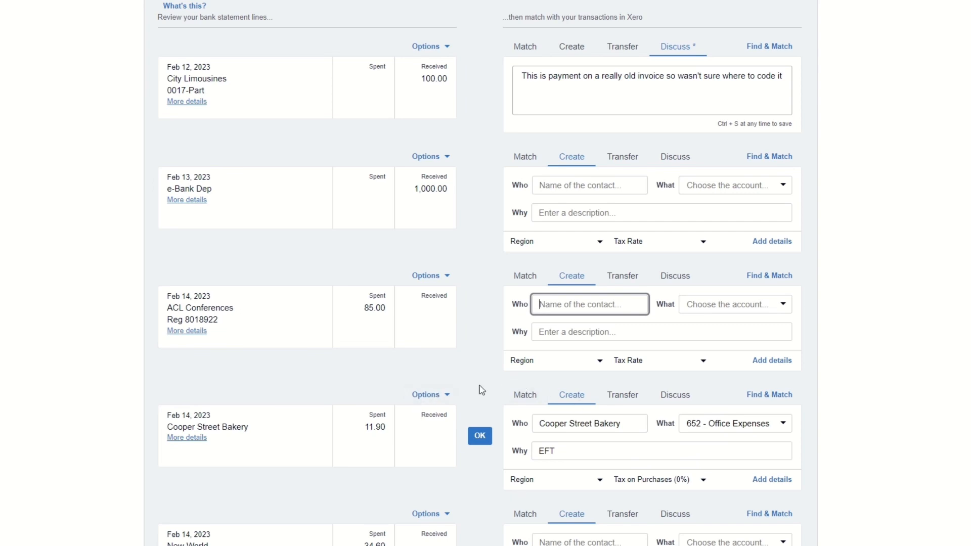
pyautogui.scroll(-2, 526, 400)
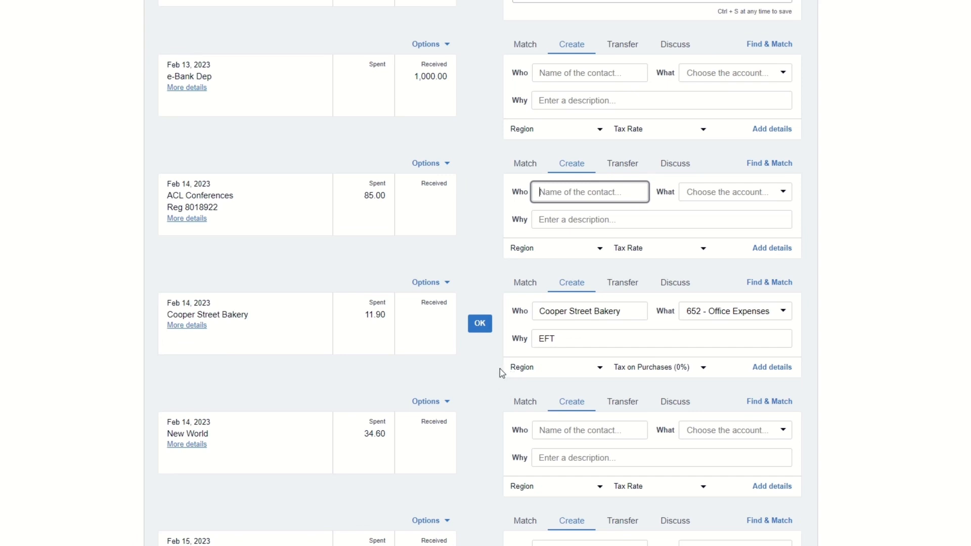
pyautogui.scroll(-2, 509, 364)
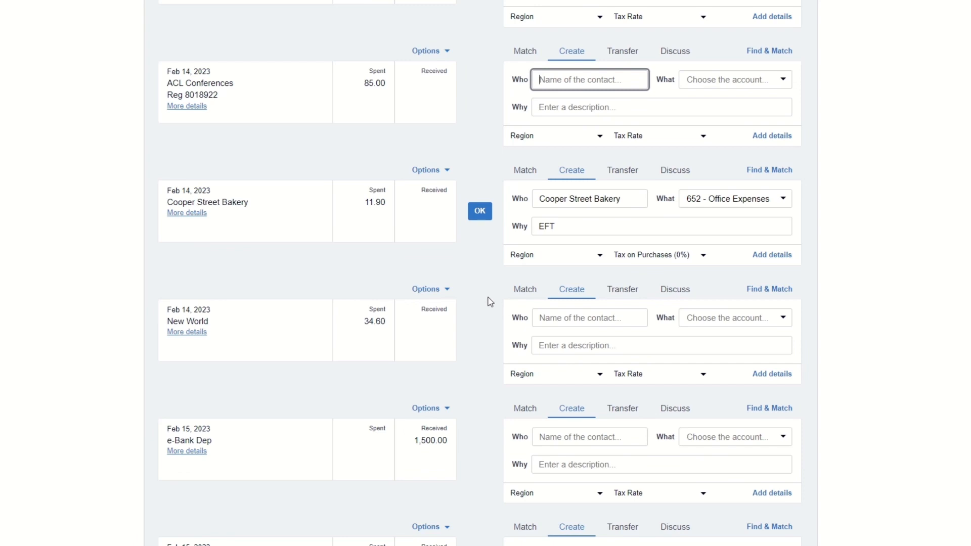
pyautogui.scroll(-9, 480, 322)
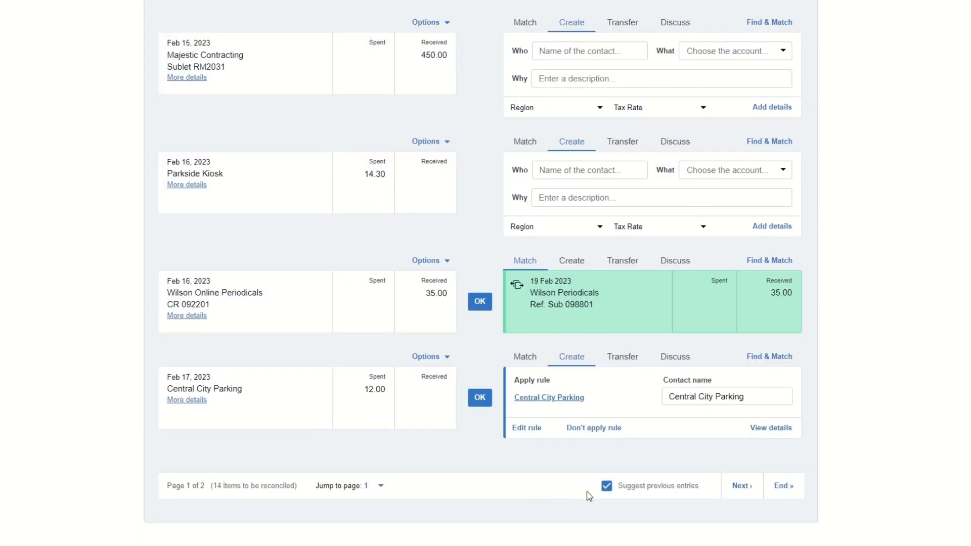
pyautogui.click(607, 487)
pyautogui.scroll(10, 611, 486)
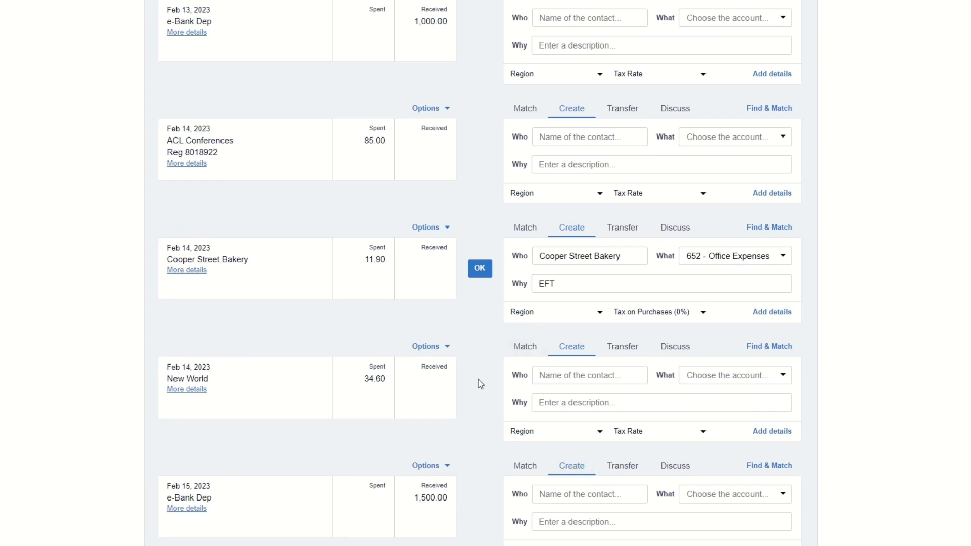
pyautogui.scroll(3, 466, 354)
pyautogui.scroll(2, 479, 366)
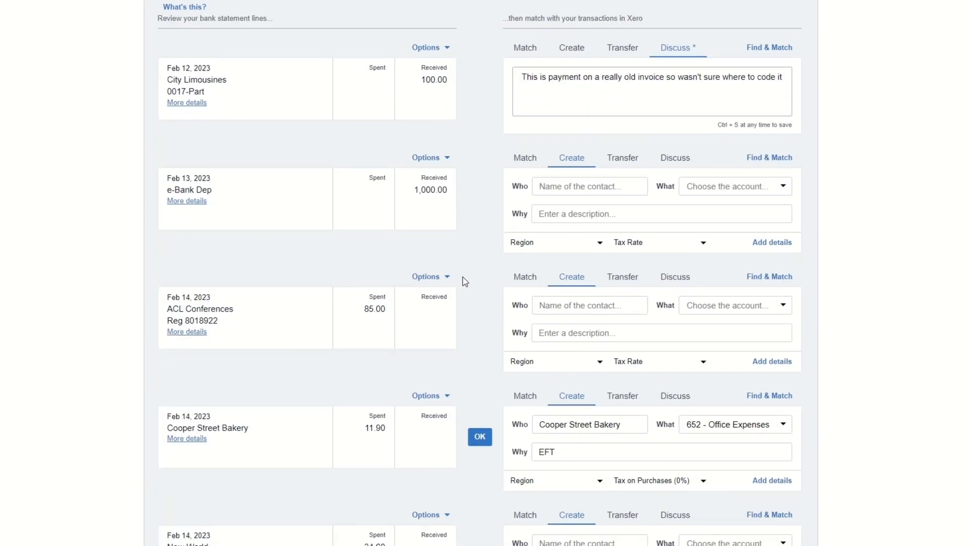
# - Start a new bank rule from the Feb 14, 2023 New World statement line
pyautogui.scroll(-2, 479, 362)
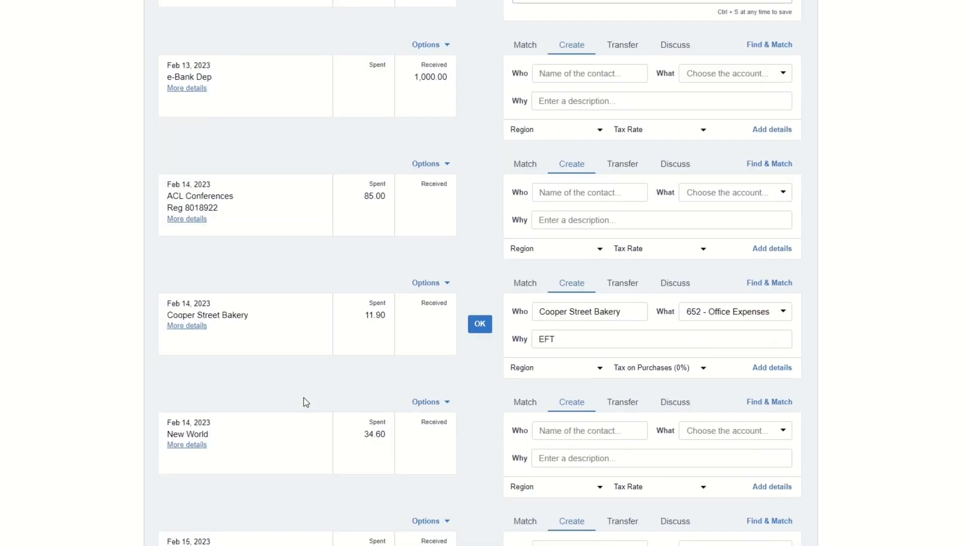
pyautogui.scroll(-1, 306, 402)
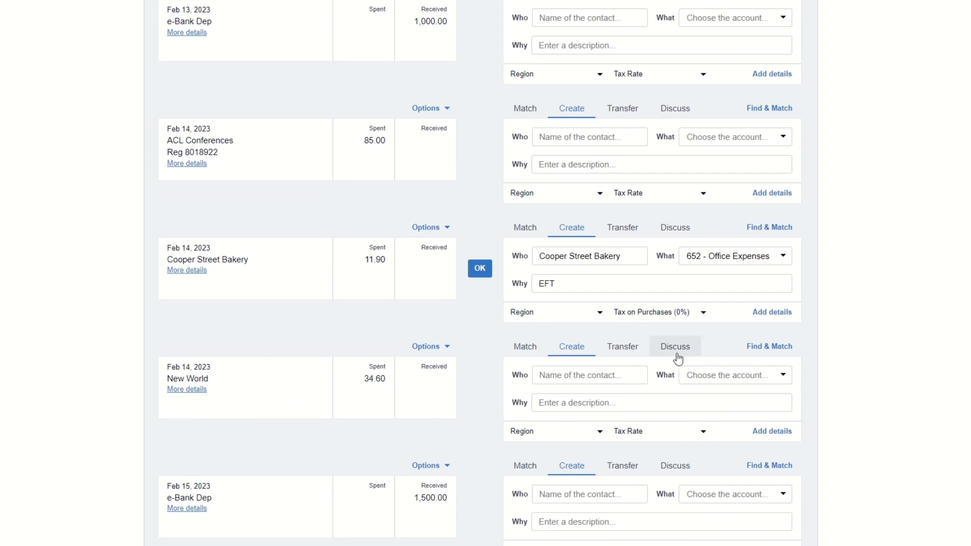
pyautogui.click(430, 348)
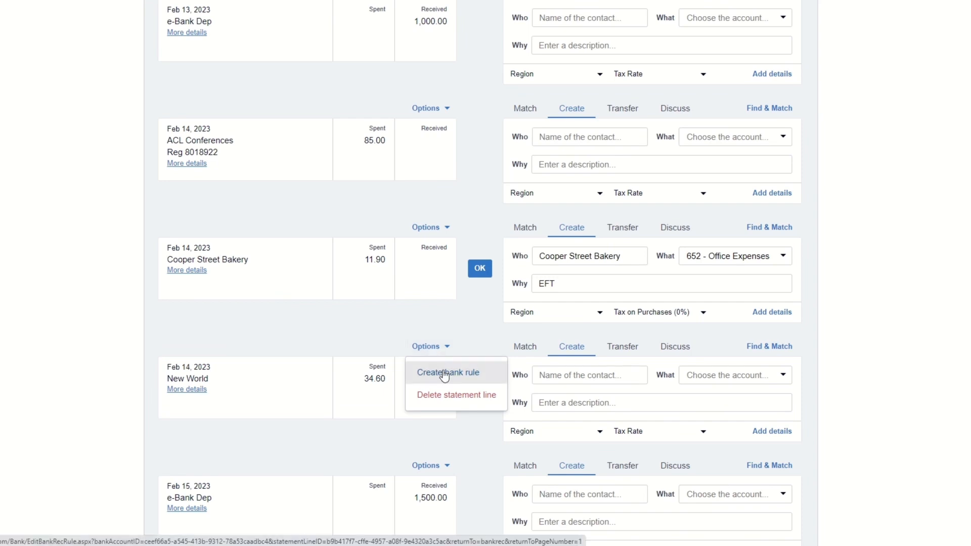
pyautogui.click(444, 373)
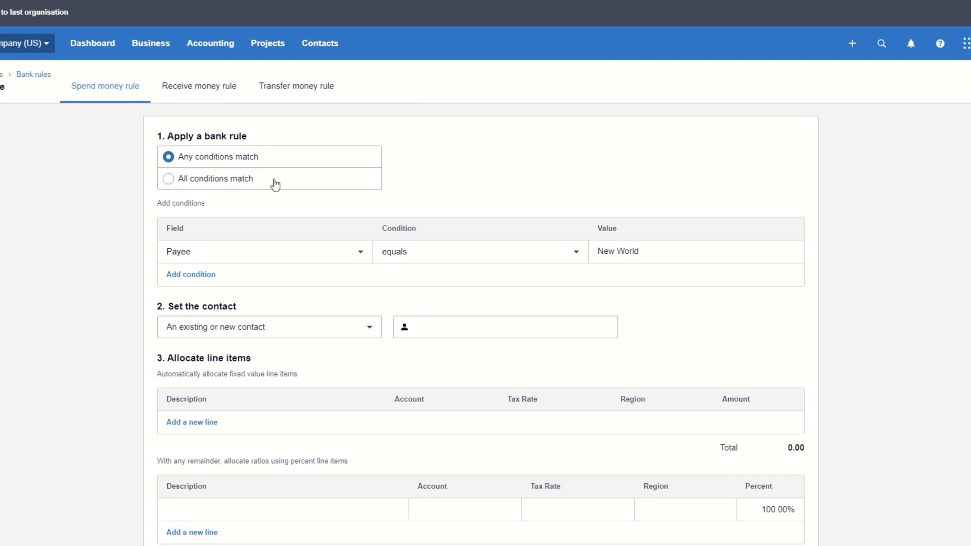
# - Set the bank rule's condition to any text field that contains New World
pyautogui.click(239, 259)
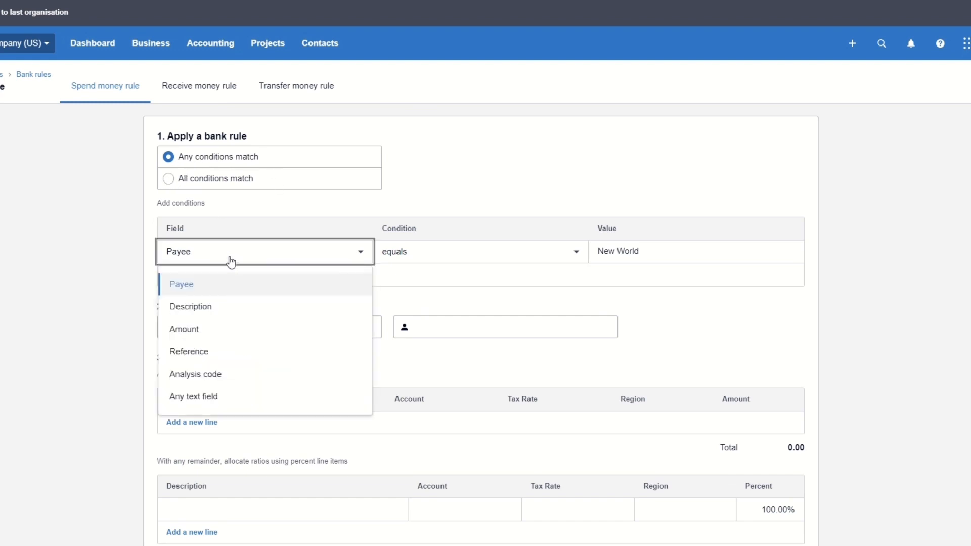
pyautogui.click(231, 259)
pyautogui.click(230, 260)
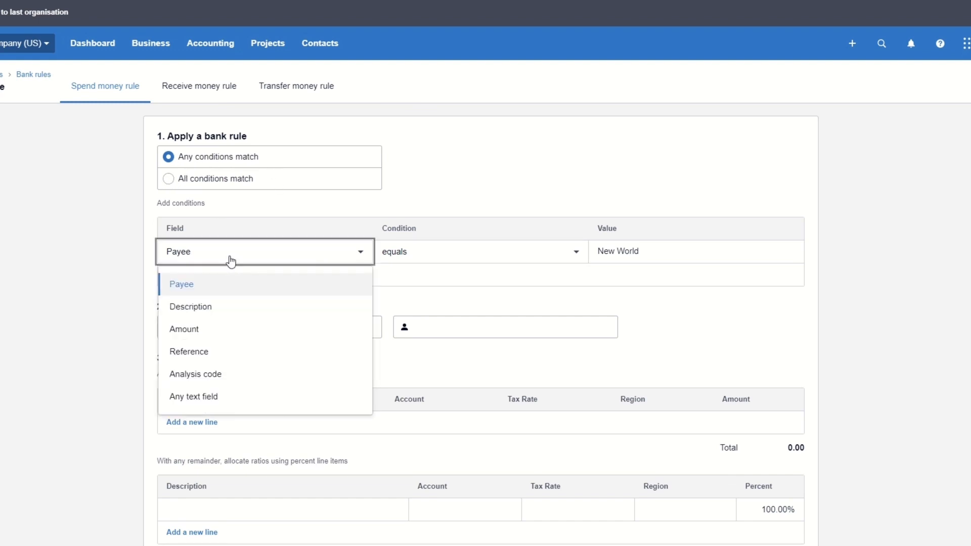
pyautogui.click(218, 397)
pyautogui.click(440, 259)
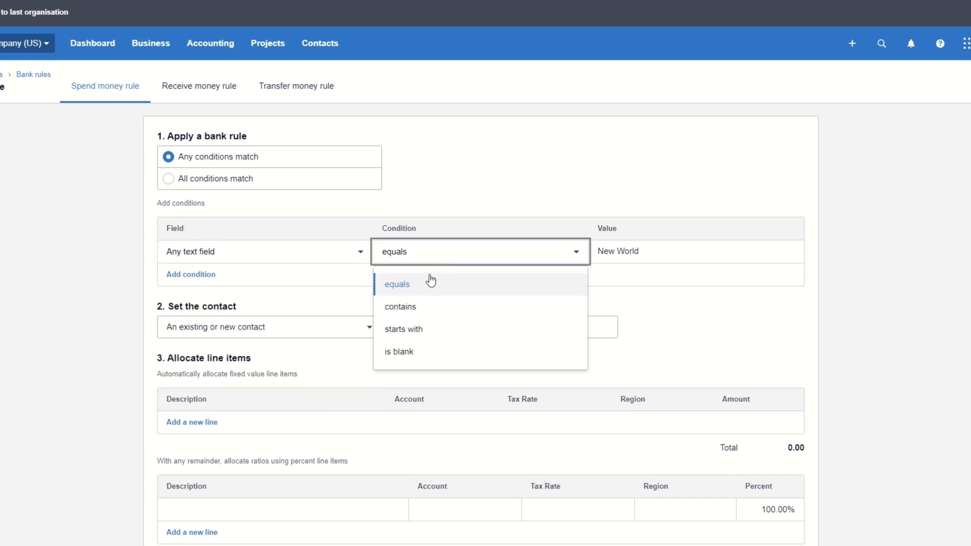
pyautogui.click(418, 309)
pyautogui.click(669, 250)
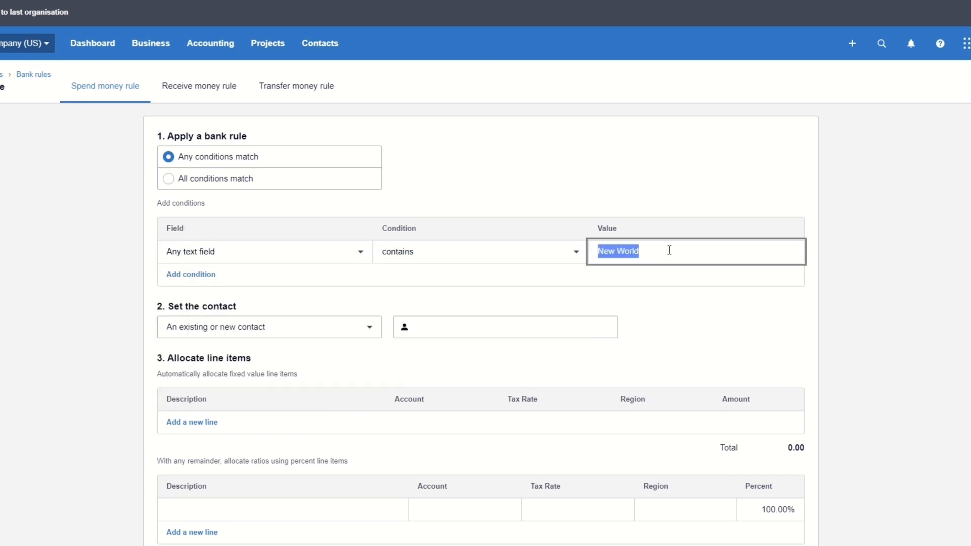
# - Set the rule's contact by creating New World as a new contact
pyautogui.click(447, 334)
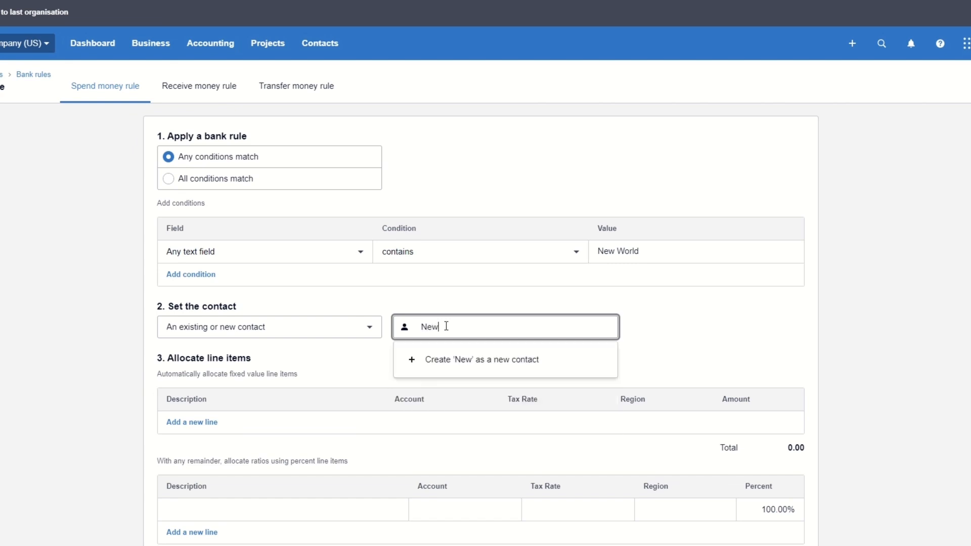
pyautogui.write('New World')
pyautogui.click(463, 359)
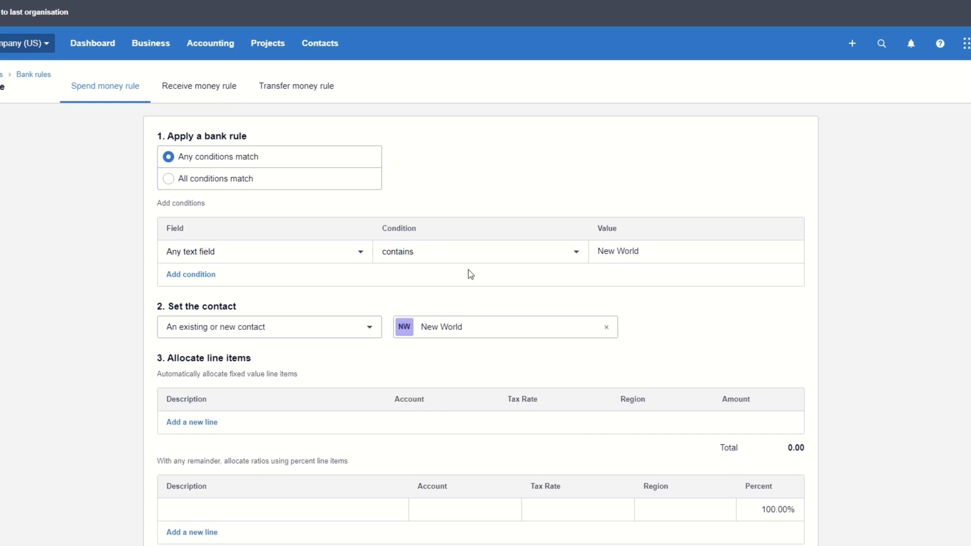
# - Allocate the rule's 100% remainder line to account 612 - Consulting & Accounting and leave its region blank
pyautogui.scroll(-3, 502, 376)
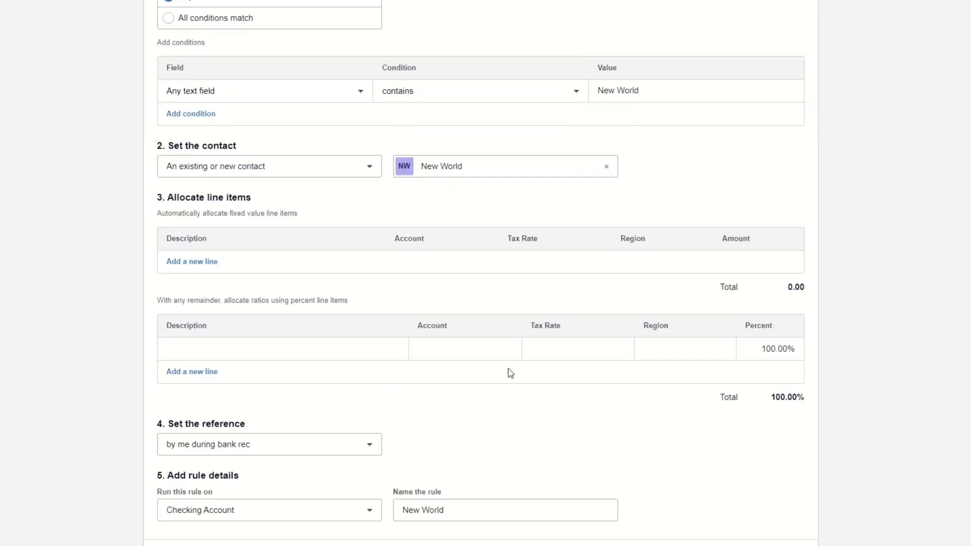
pyautogui.click(453, 340)
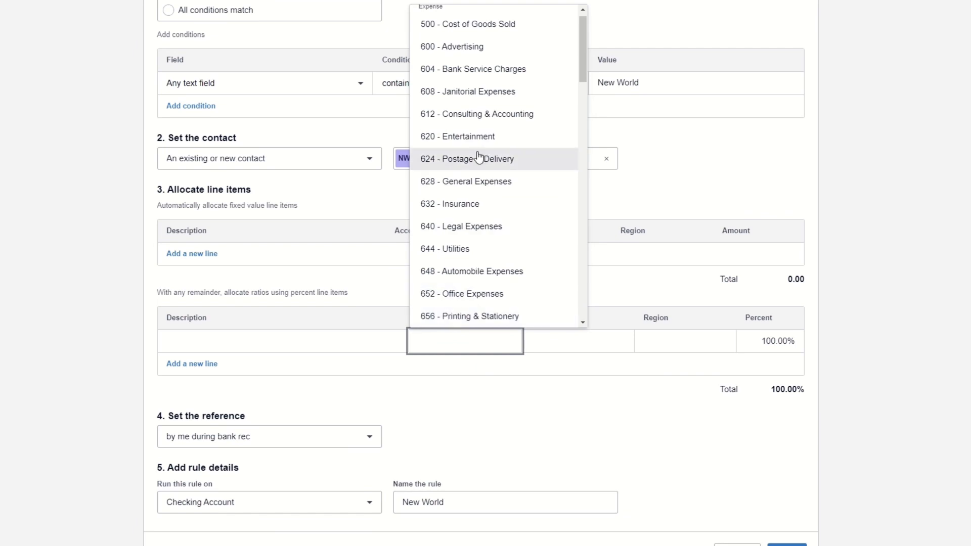
pyautogui.click(470, 115)
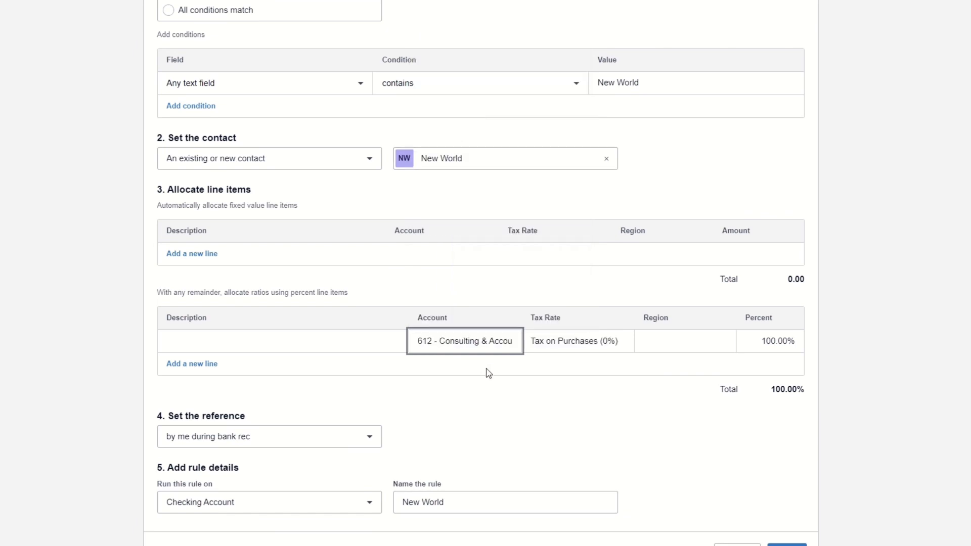
pyautogui.click(667, 339)
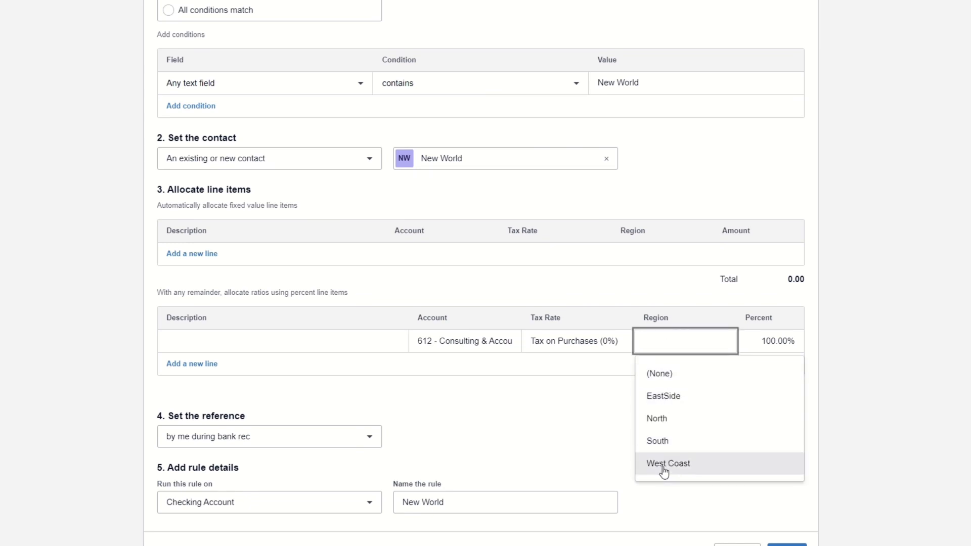
pyautogui.click(611, 376)
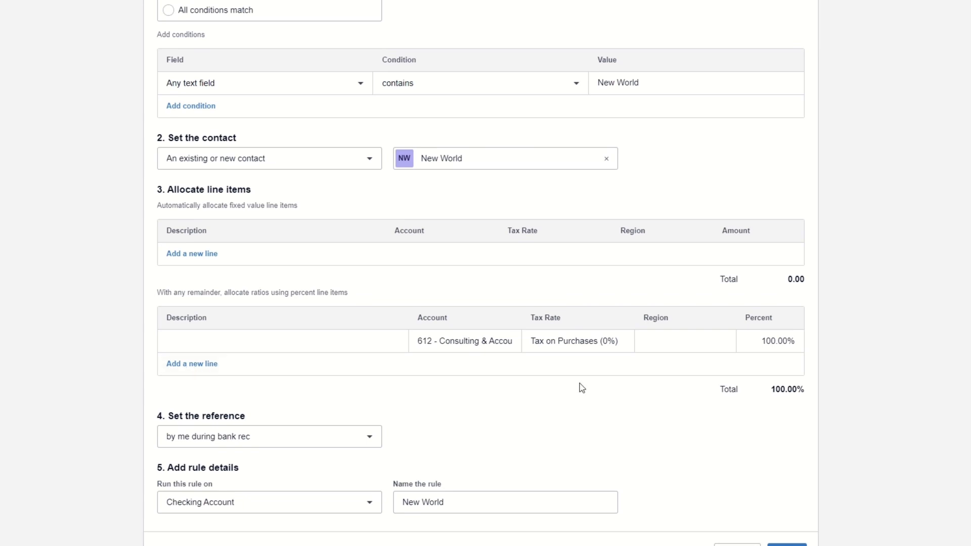
# - Keep the reference as "by me during bank rec", run the New World rule on all bank accounts and save it
pyautogui.scroll(-1, 582, 389)
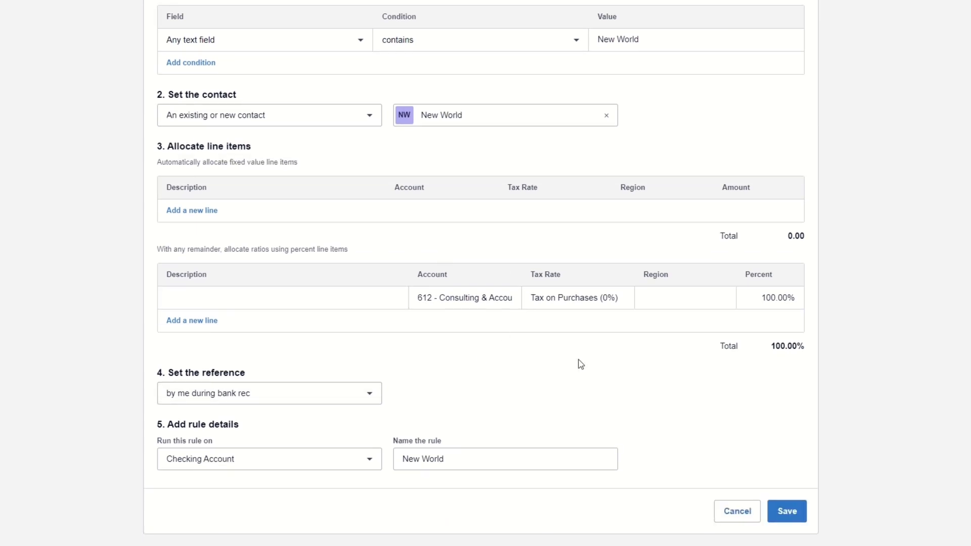
pyautogui.click(274, 395)
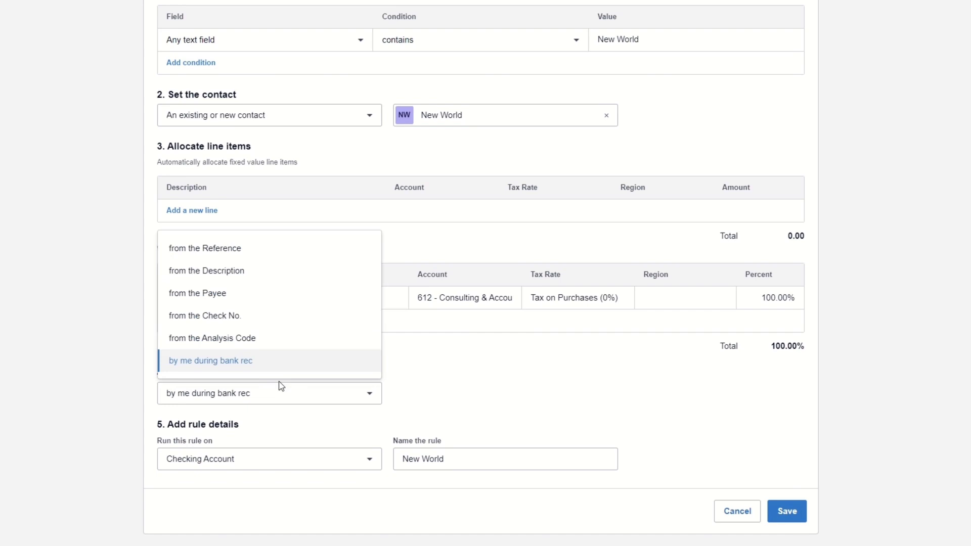
pyautogui.click(258, 400)
pyautogui.click(269, 462)
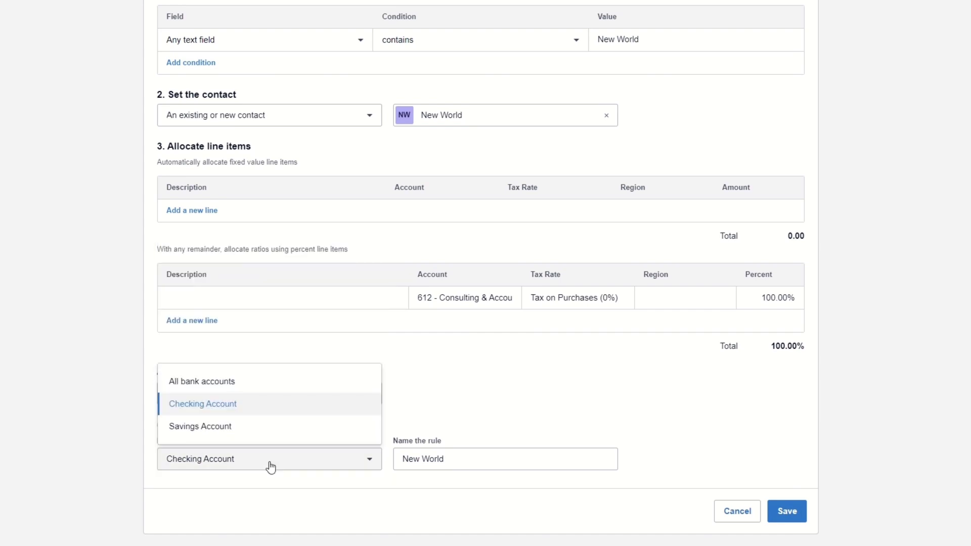
pyautogui.click(224, 387)
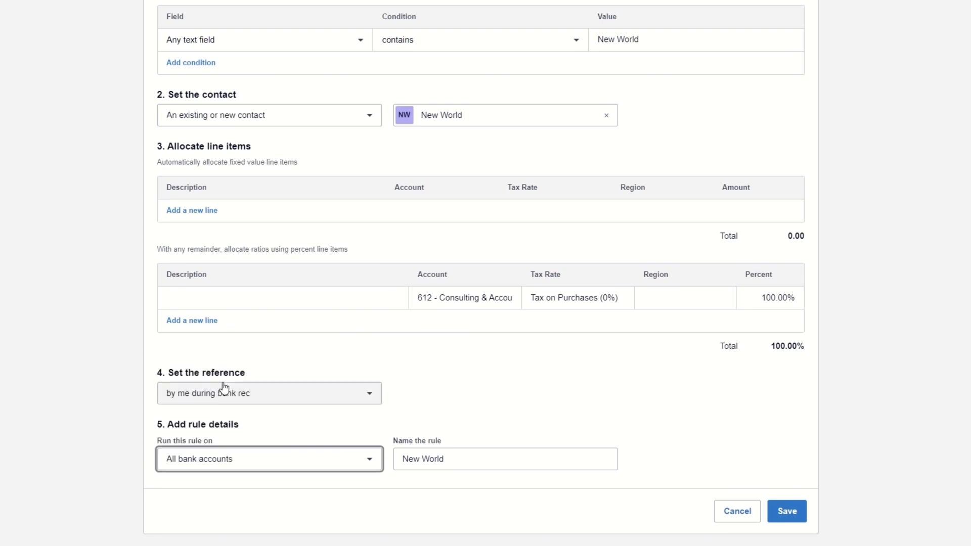
pyautogui.click(486, 458)
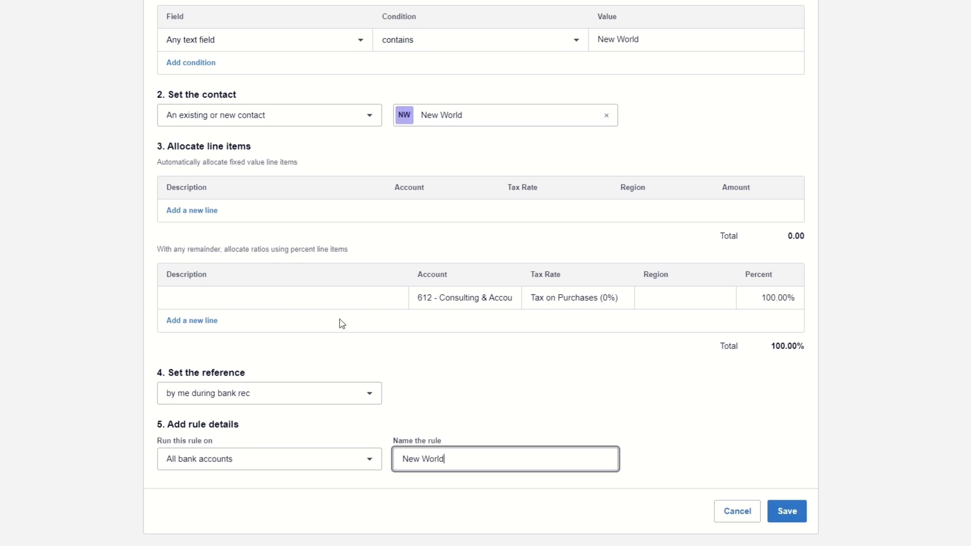
pyautogui.click(785, 512)
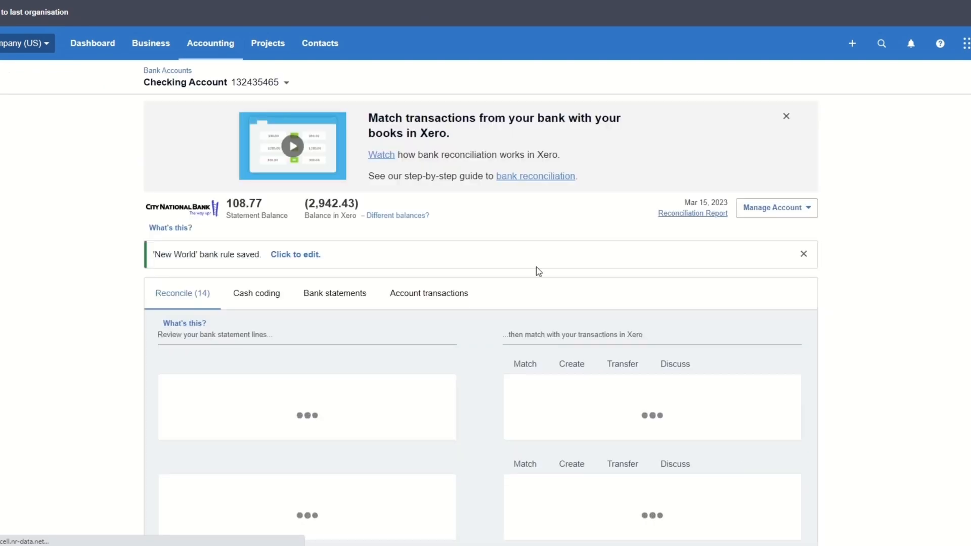
# - Reconcile the Feb 14, 2023 New World statement line of 34.60 using the New World bank rule
pyautogui.scroll(-5, 480, 379)
pyautogui.scroll(-4, 484, 380)
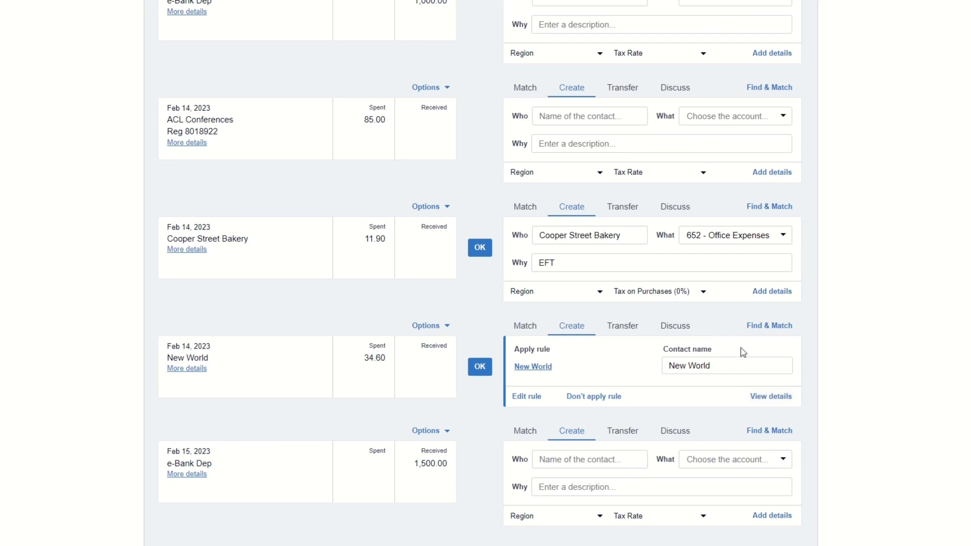
pyautogui.click(715, 365)
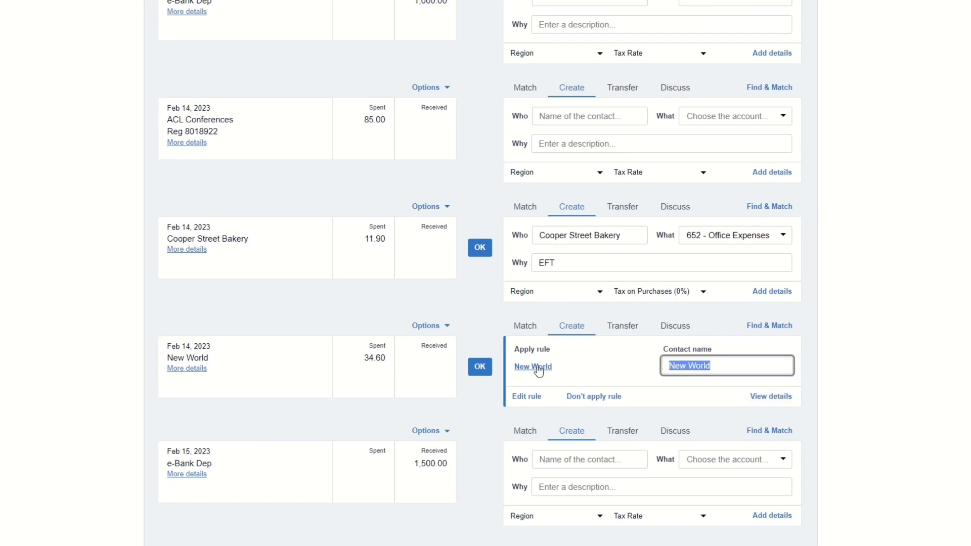
pyautogui.click(480, 367)
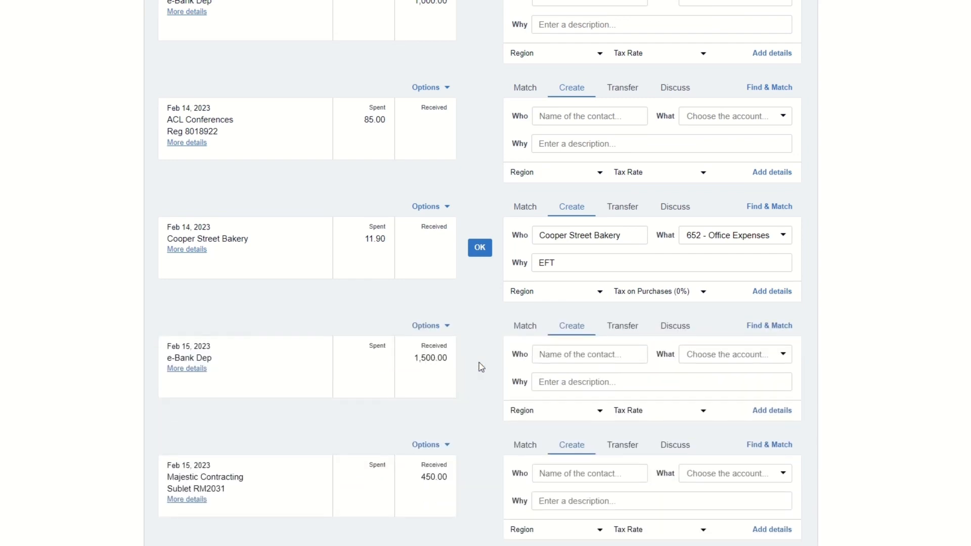
# - Reconcile the Feb 17, 2023 Central City Parking statement line of 12.00 using its bank rule
pyautogui.scroll(-5, 481, 367)
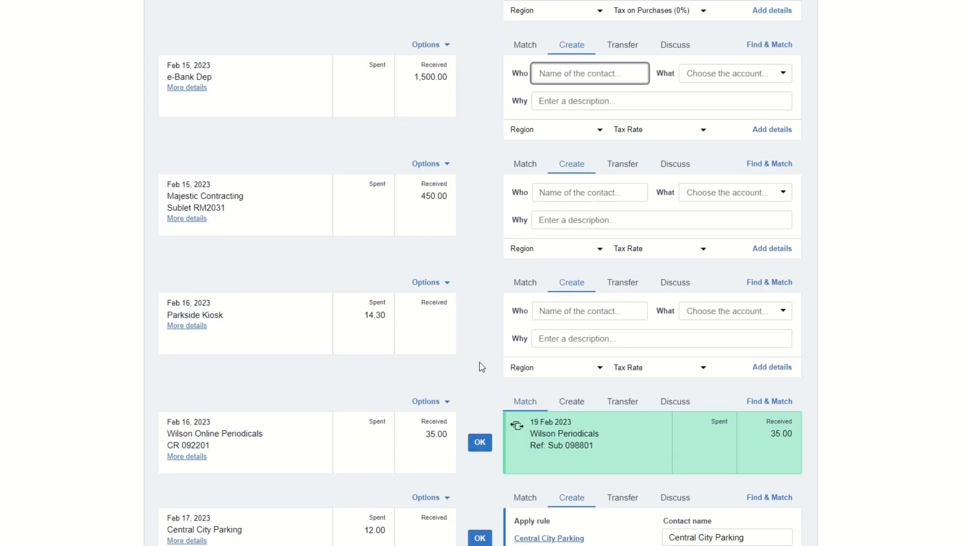
pyautogui.scroll(-3, 481, 366)
pyautogui.scroll(-1, 480, 365)
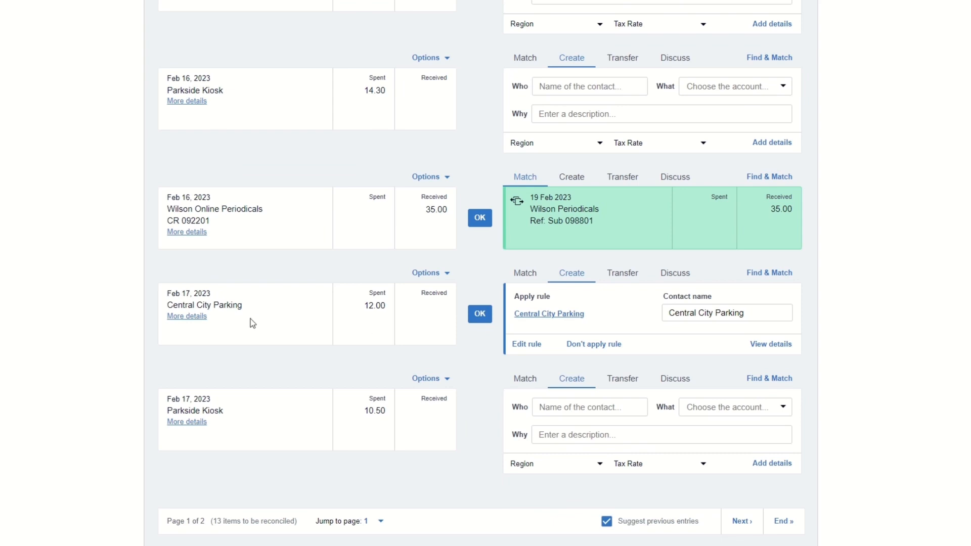
pyautogui.click(480, 313)
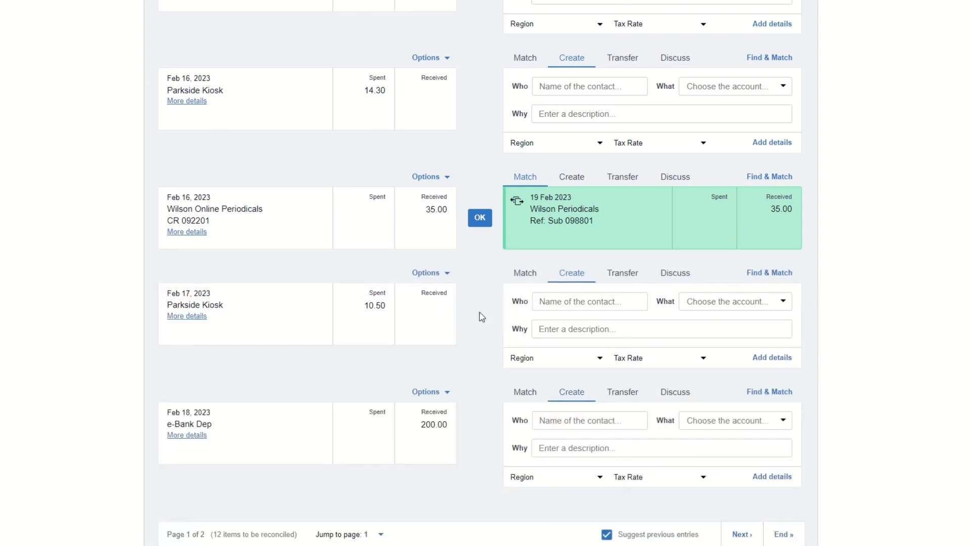
pyautogui.scroll(-1, 475, 420)
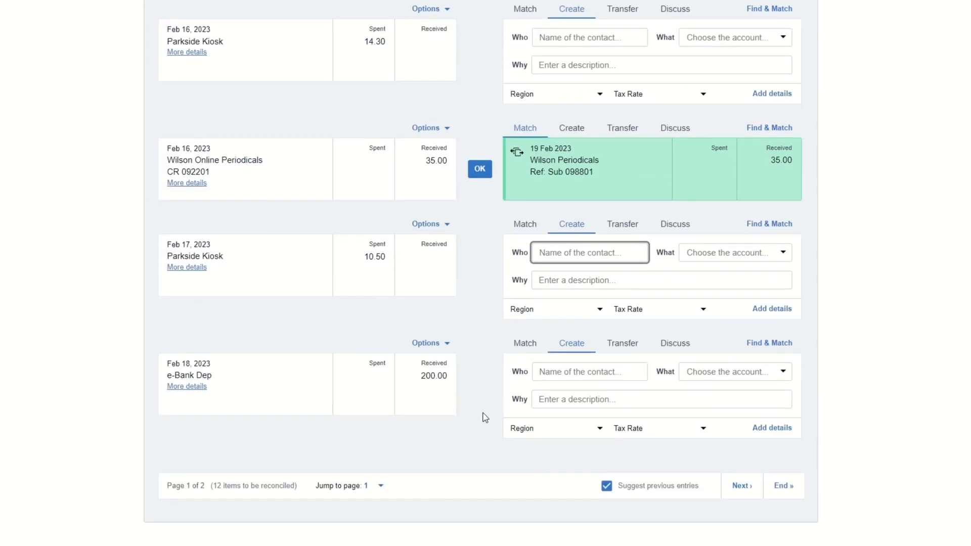
pyautogui.scroll(9, 484, 418)
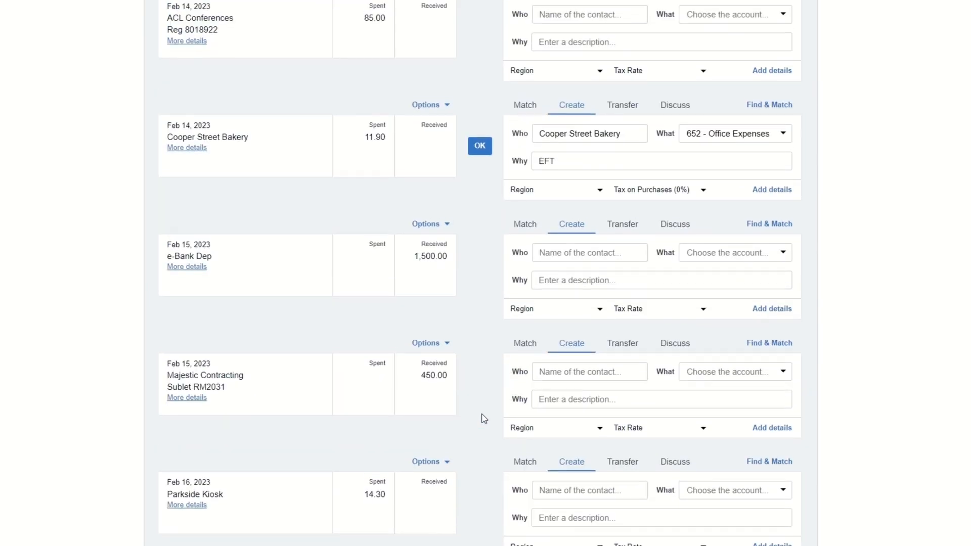
# - Match the Feb 16, 2023 Wilson Online Periodicals statement line of 35.00 to the suggested Wilson Periodicals transaction and reconcile it
pyautogui.scroll(4, 484, 418)
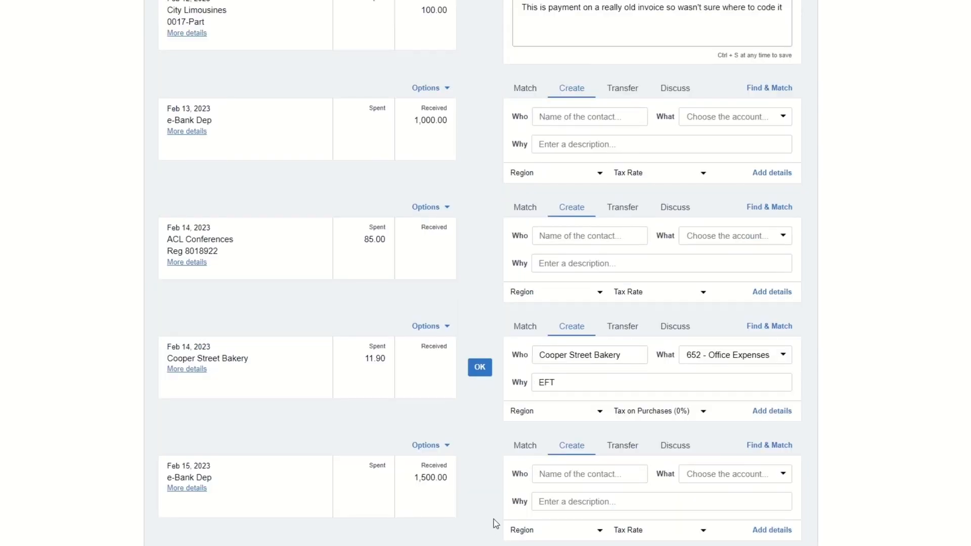
pyautogui.scroll(3, 495, 523)
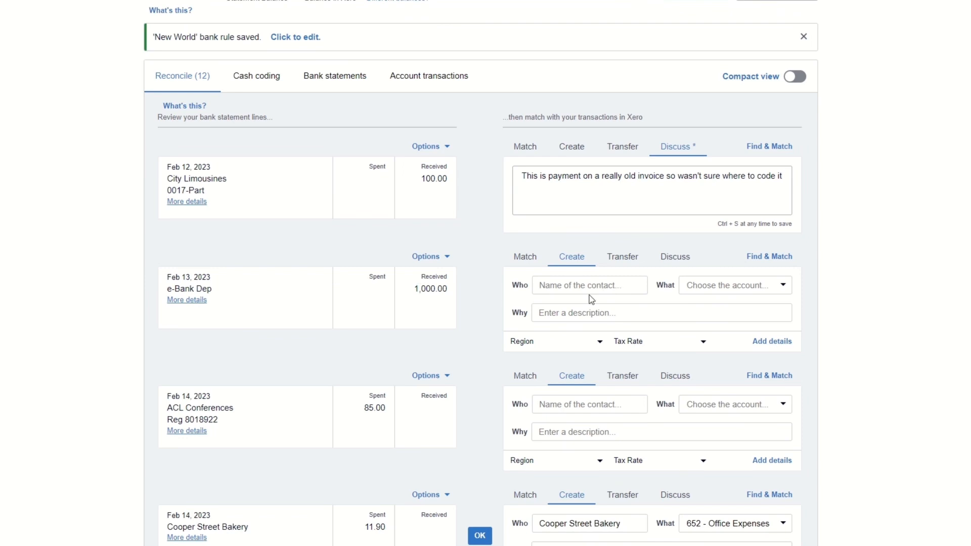
pyautogui.scroll(-13, 493, 339)
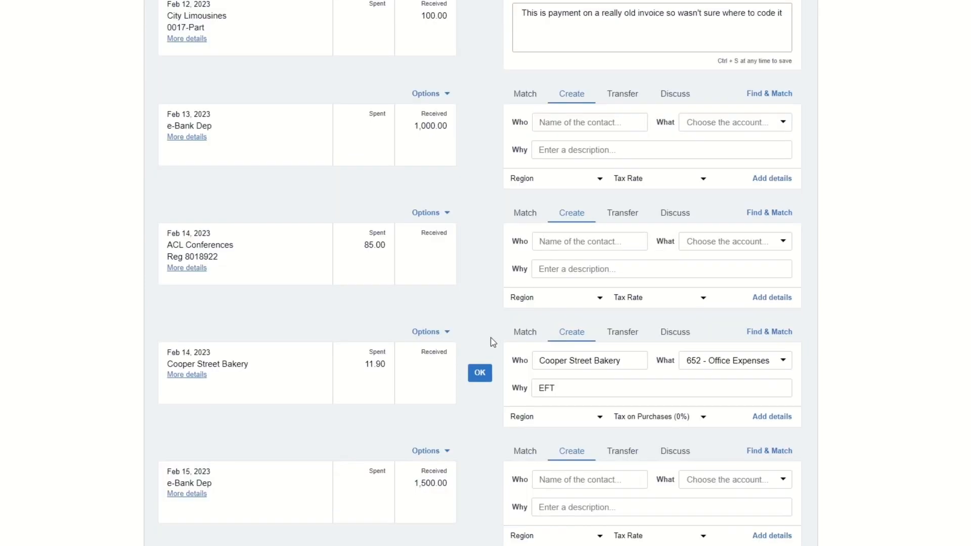
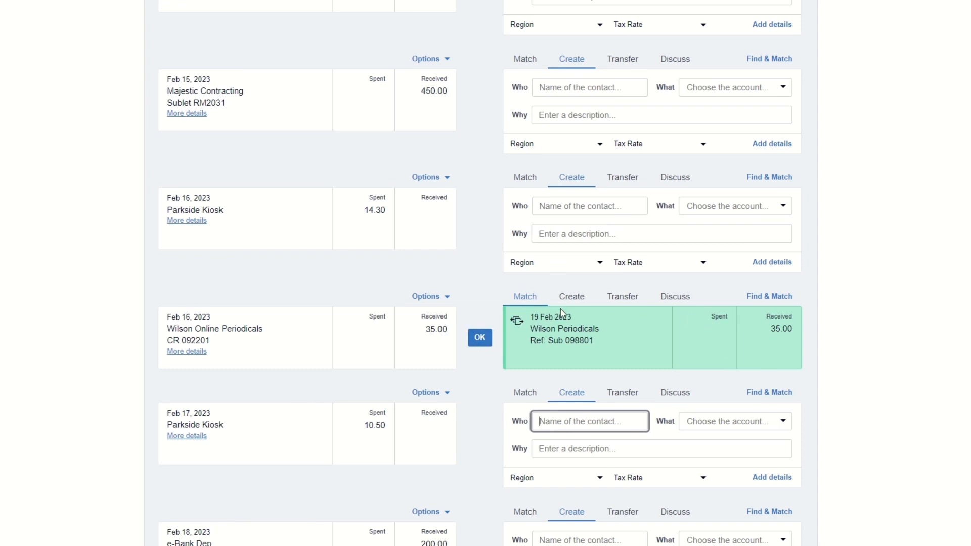
pyautogui.click(576, 301)
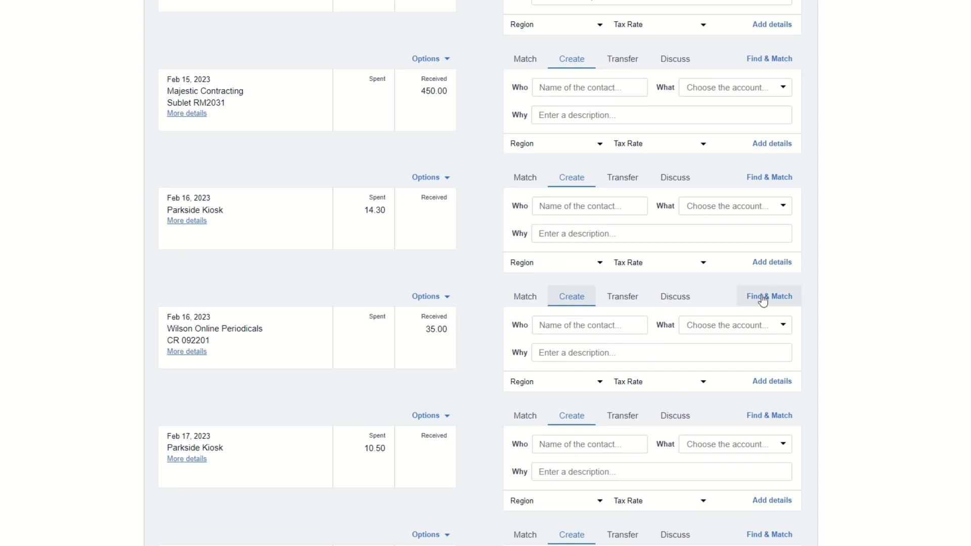
pyautogui.click(532, 301)
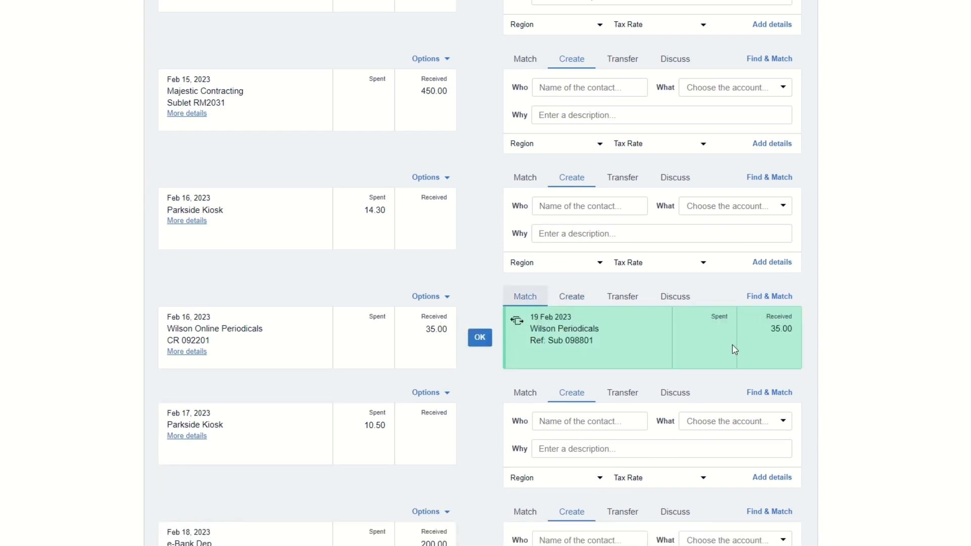
pyautogui.click(480, 337)
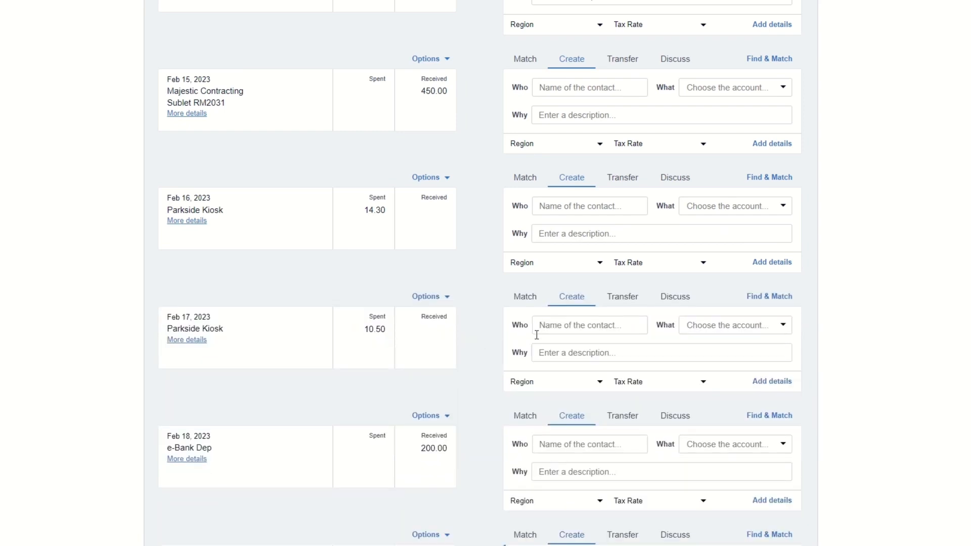
# - Open the 7-Eleven bank rule from its statement line, review its conditions and allocation, and save it without changes
pyautogui.scroll(-3, 537, 335)
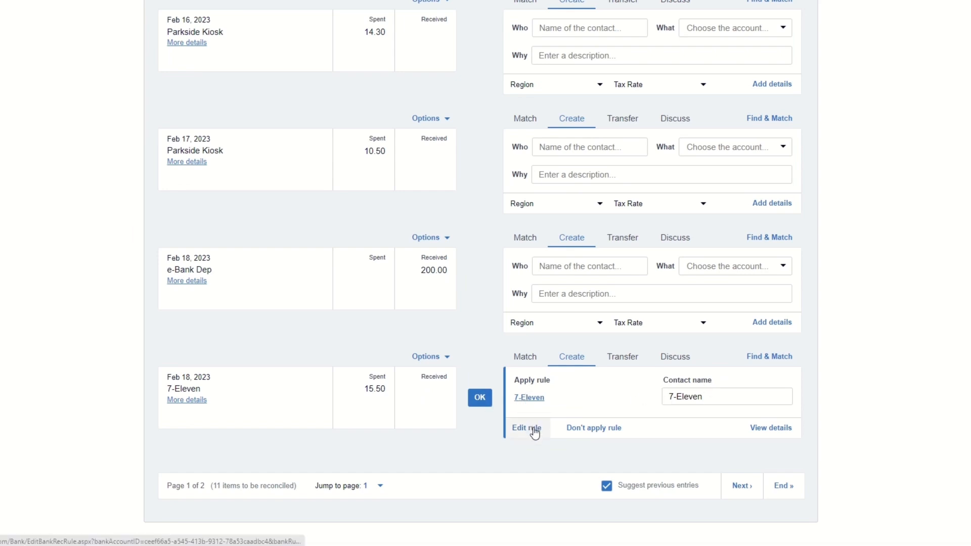
pyautogui.click(529, 397)
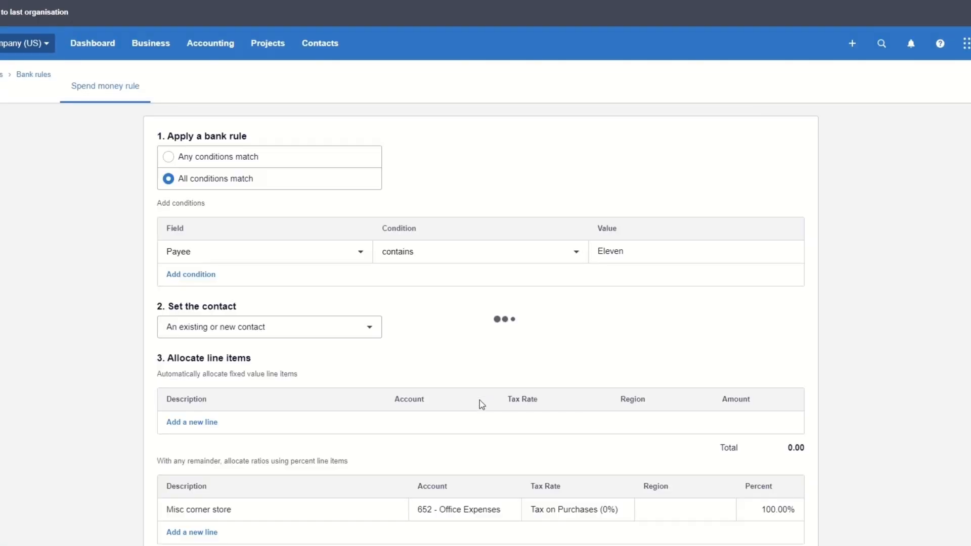
pyautogui.scroll(-2, 482, 318)
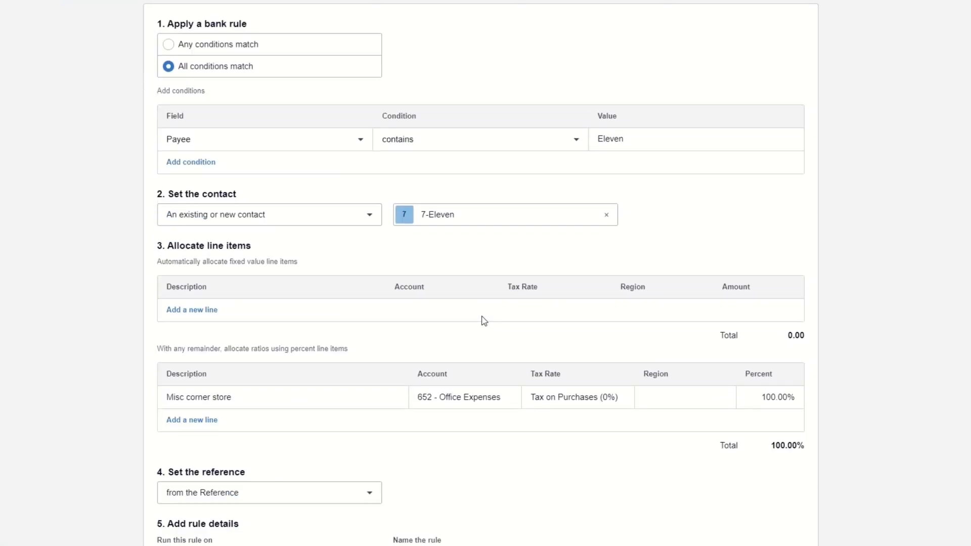
pyautogui.scroll(-1, 557, 248)
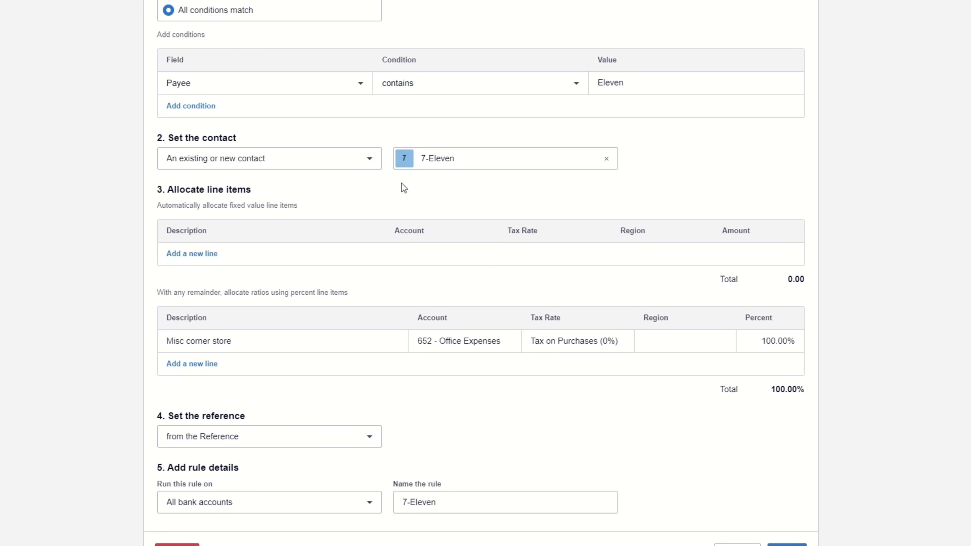
pyautogui.scroll(-2, 480, 348)
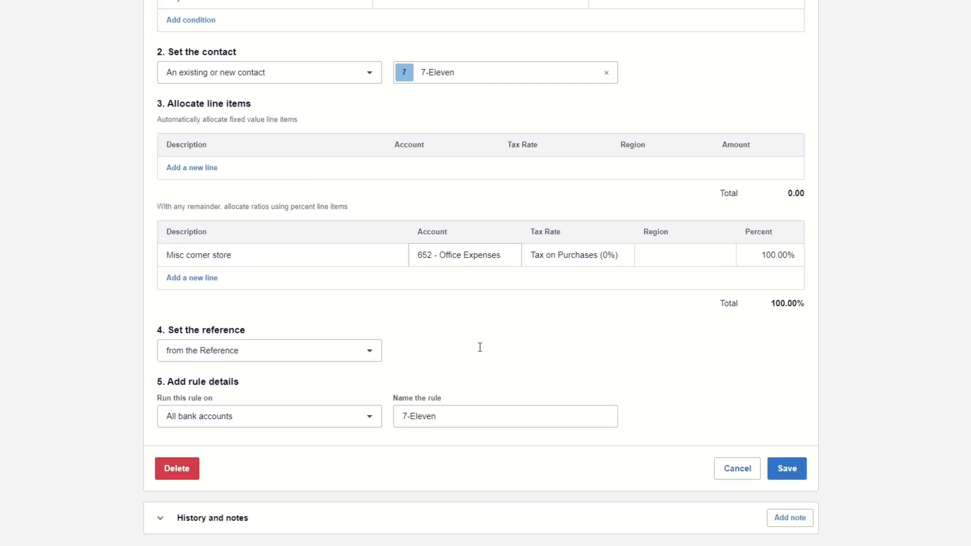
pyautogui.click(779, 469)
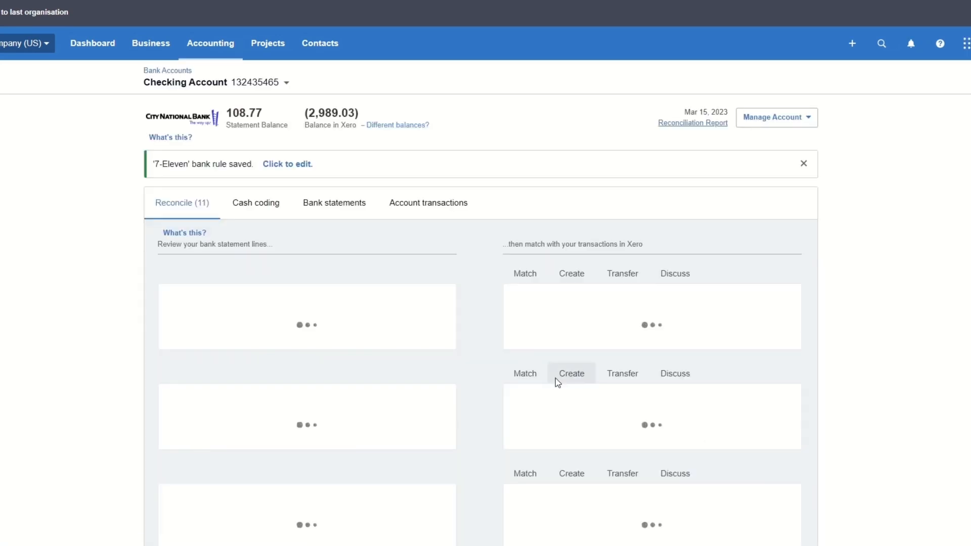
# - Reconcile the Feb 18, 2023 7-Eleven statement line of 15.50 using the 7-Eleven bank rule
pyautogui.scroll(-5, 555, 379)
pyautogui.scroll(-12, 489, 293)
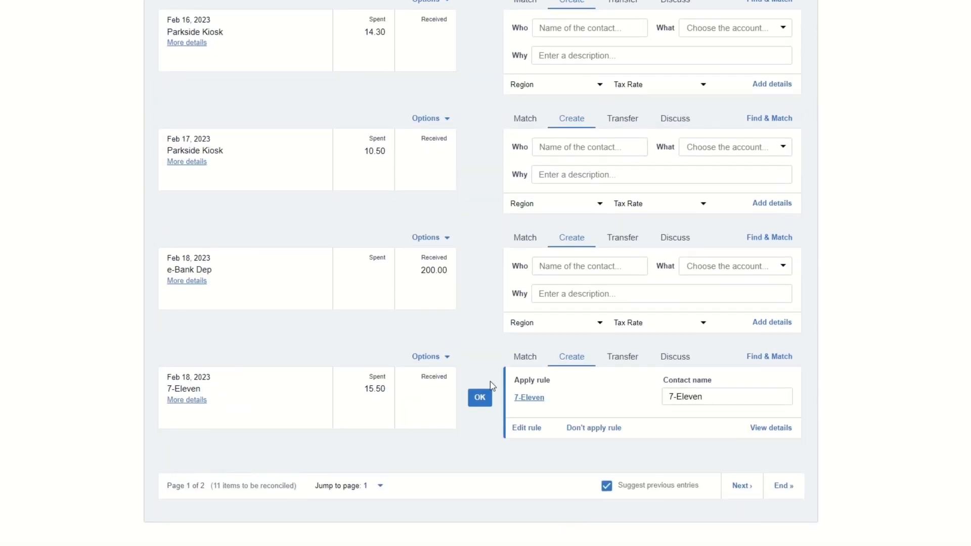
pyautogui.click(480, 399)
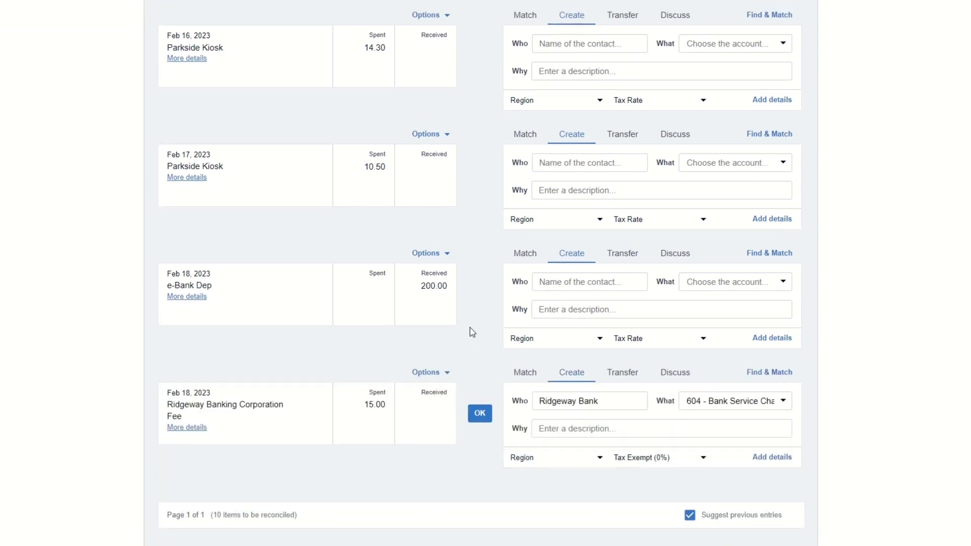
# - Look through the remaining unreconciled statement lines and open the checking account's reconciliation report
pyautogui.scroll(5, 479, 340)
pyautogui.scroll(-6, 489, 348)
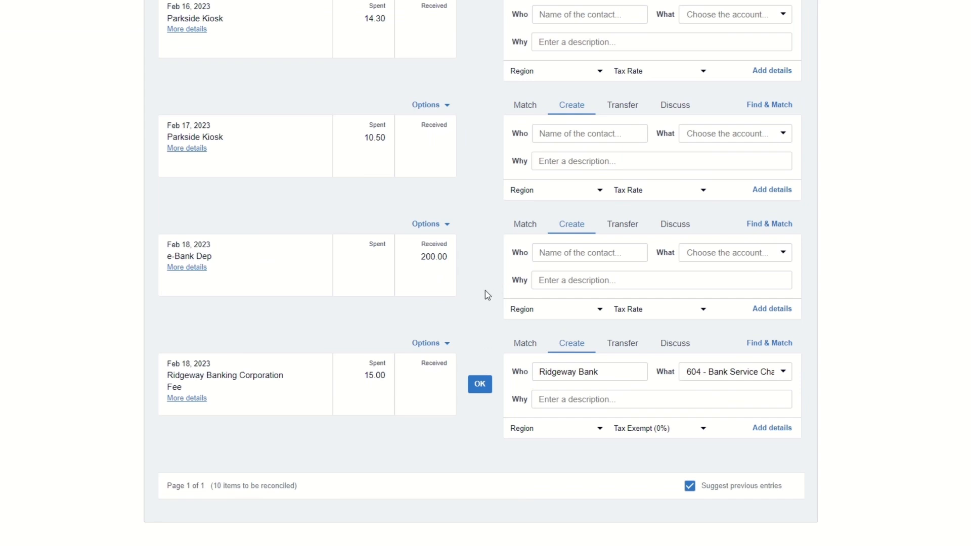
pyautogui.scroll(5, 490, 354)
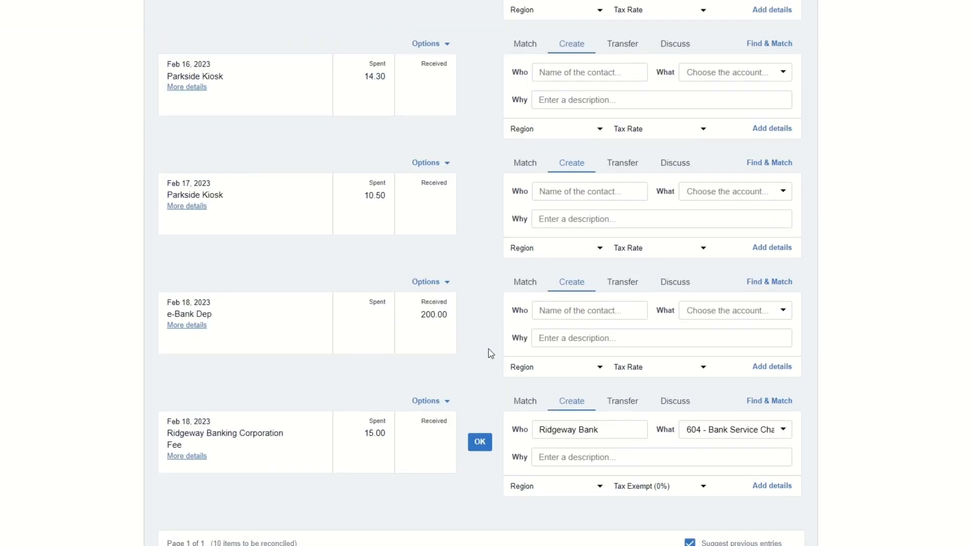
pyautogui.scroll(6, 490, 353)
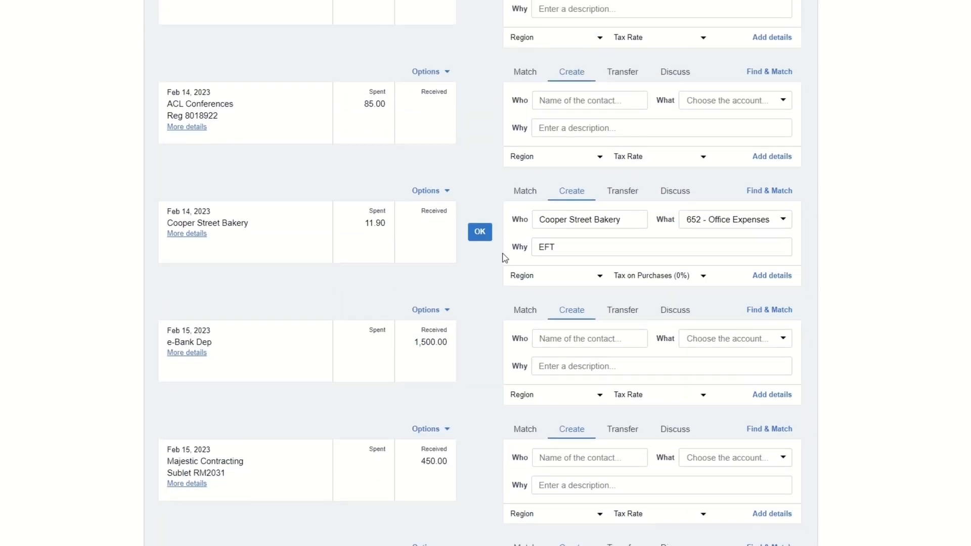
pyautogui.scroll(8, 488, 227)
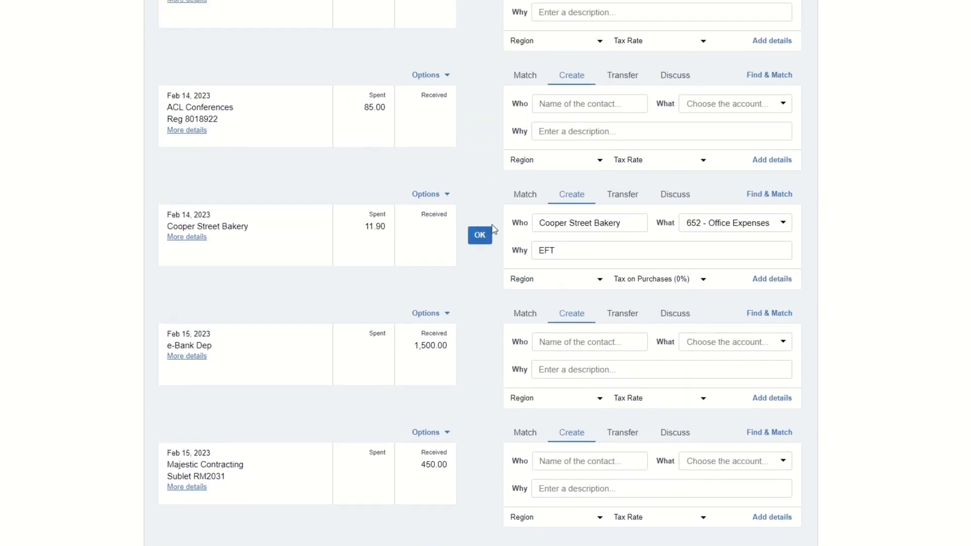
pyautogui.scroll(3, 483, 314)
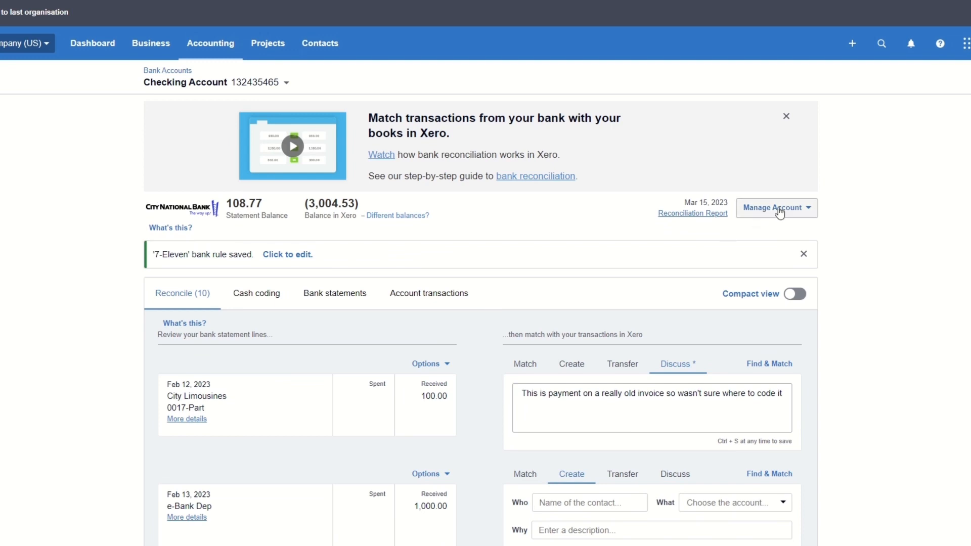
pyautogui.click(707, 219)
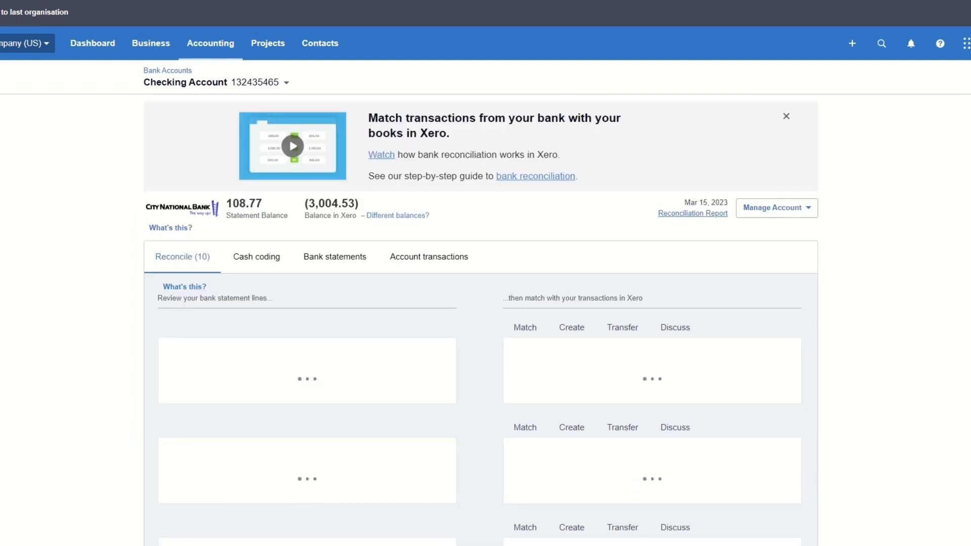
# - Save the existing discussion note on the Feb 12, 2023 City Limousines statement line
pyautogui.scroll(-3, 475, 415)
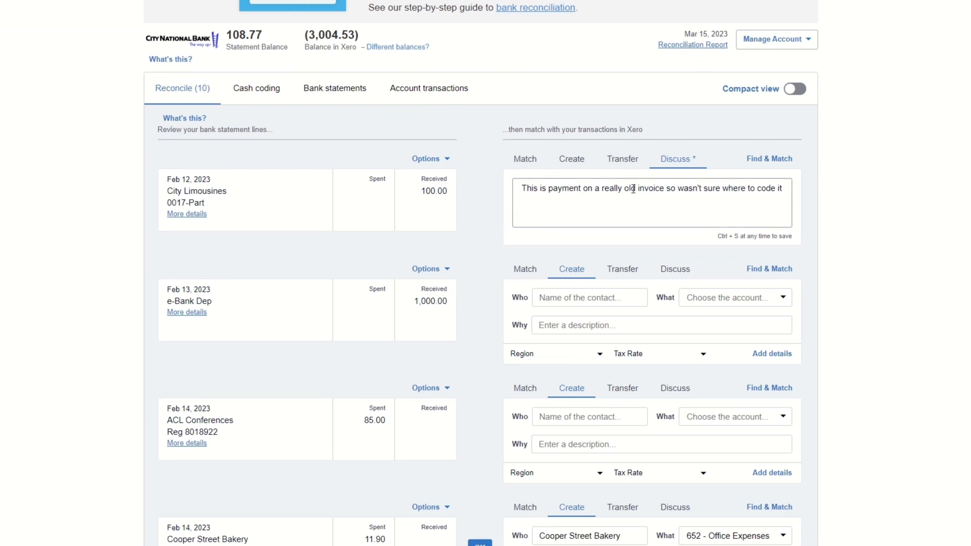
pyautogui.click(787, 188)
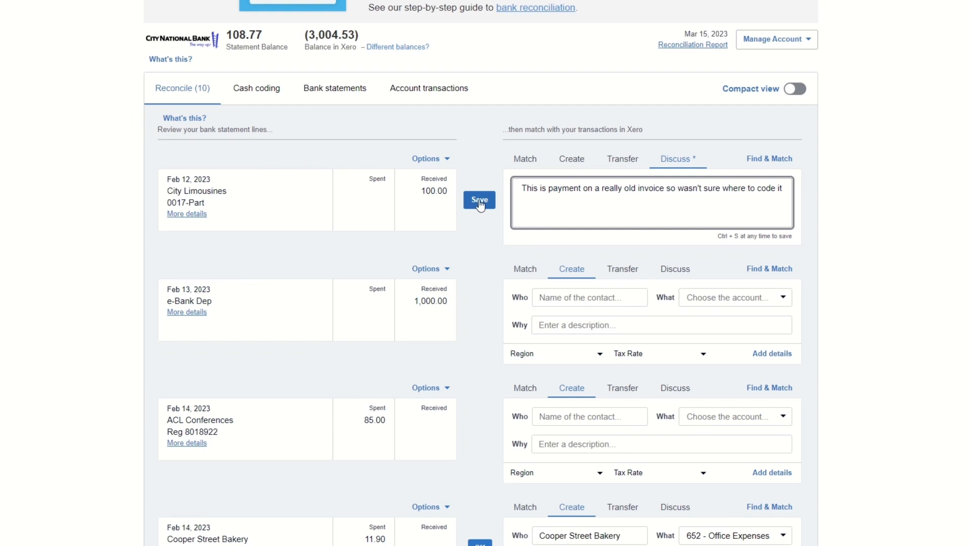
pyautogui.click(479, 201)
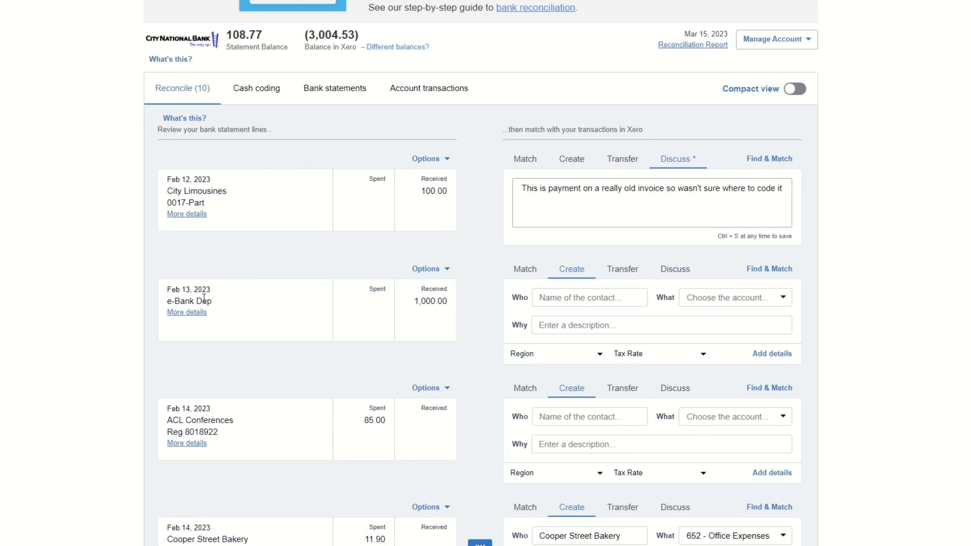
# - Save the discussion note "I'm not sure what this deposit was for. Can you advise?" on the Feb 13, 2023 e-Bank Dep line
pyautogui.click(672, 273)
pyautogui.click(688, 306)
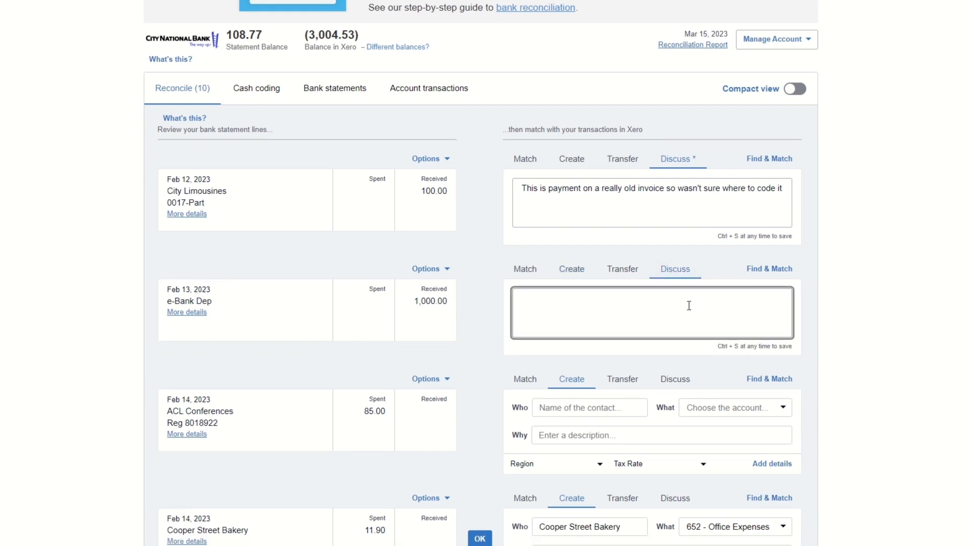
pyautogui.write("I'm nou")
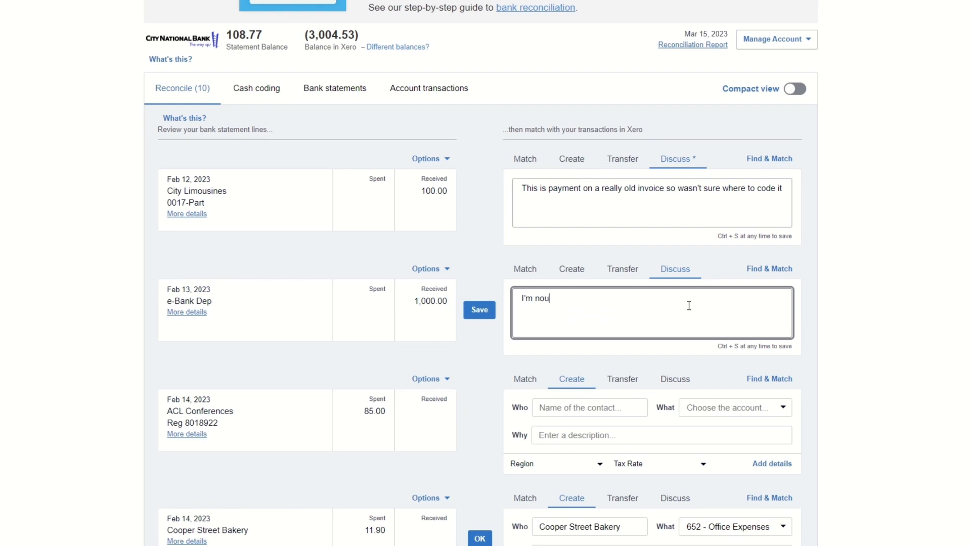
pyautogui.press('BackSpace')
pyautogui.write('t sure what this deposit w')
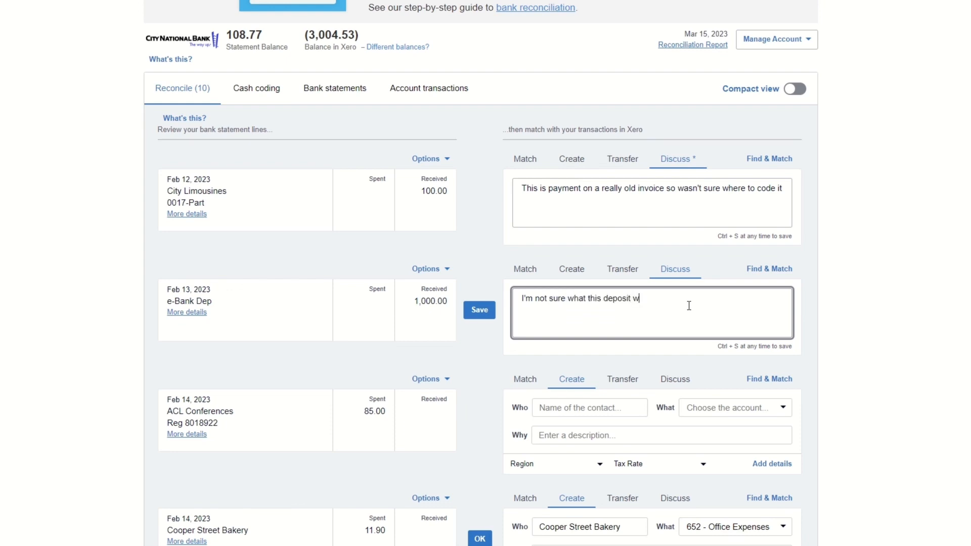
pyautogui.write('as for. Can you advise?')
pyautogui.click(483, 310)
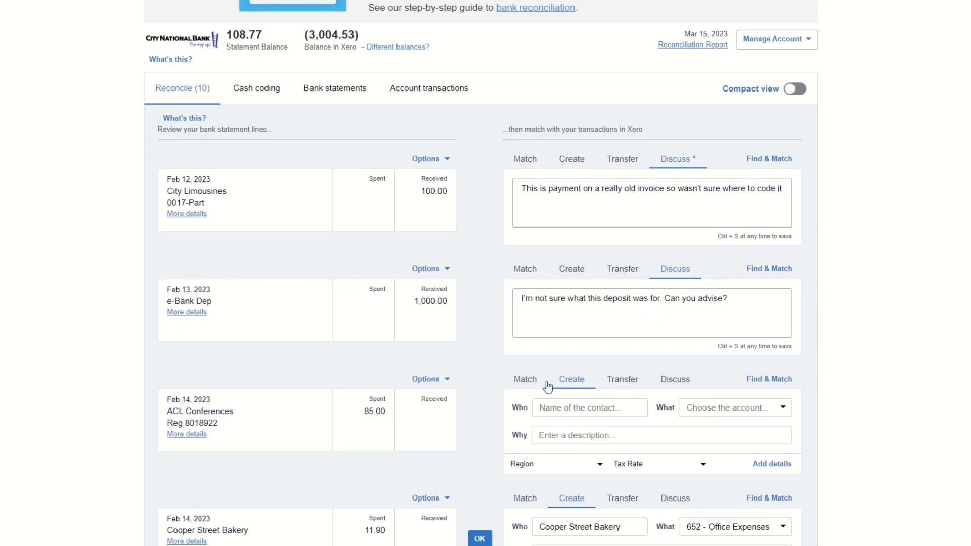
# - Open the Uncoded Statement Lines report from the accounting reports
pyautogui.scroll(-5, 519, 390)
pyautogui.scroll(5, 516, 393)
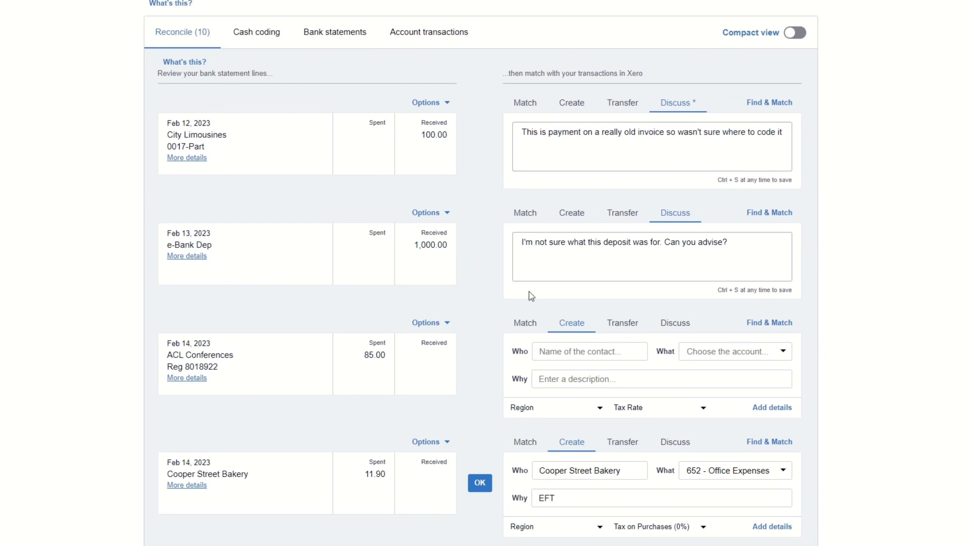
pyautogui.scroll(3, 529, 292)
pyautogui.scroll(2, 237, 110)
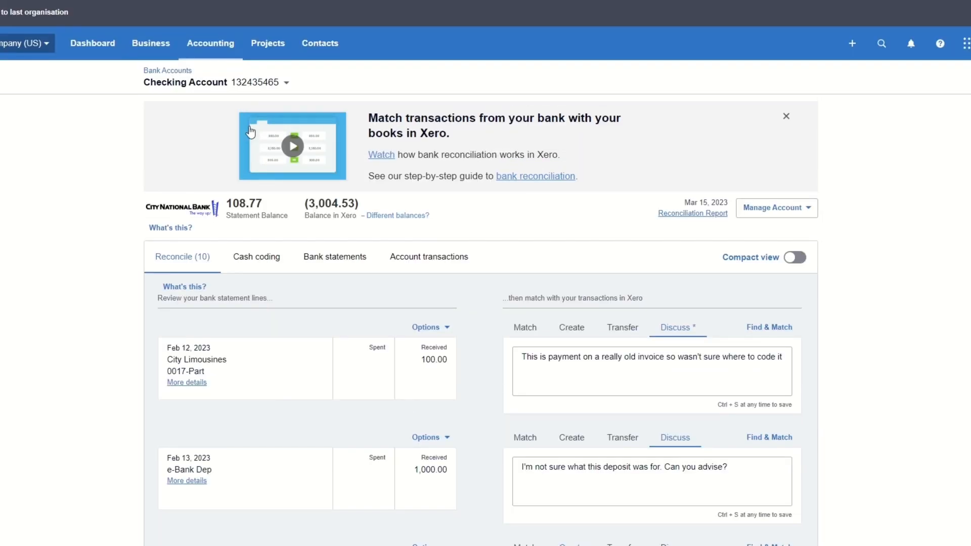
pyautogui.click(205, 43)
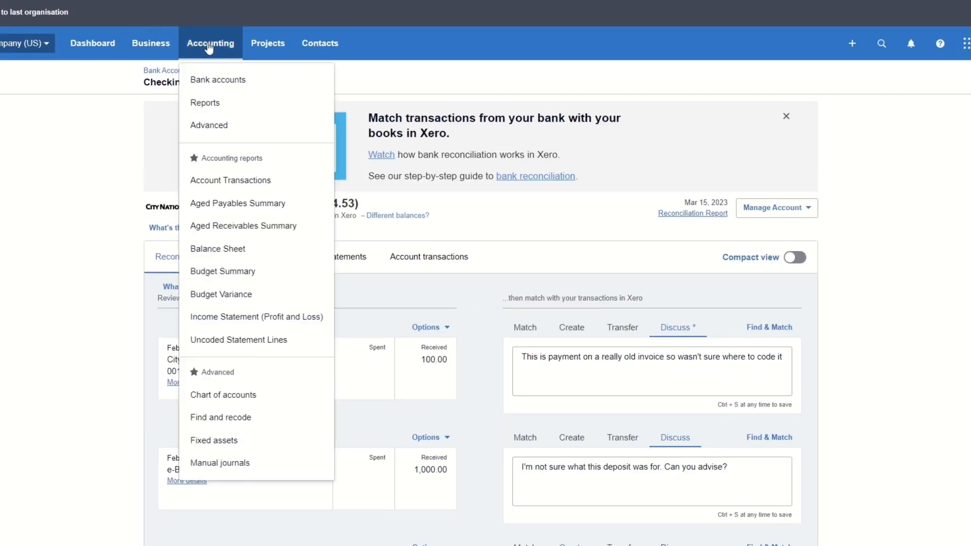
pyautogui.click(207, 99)
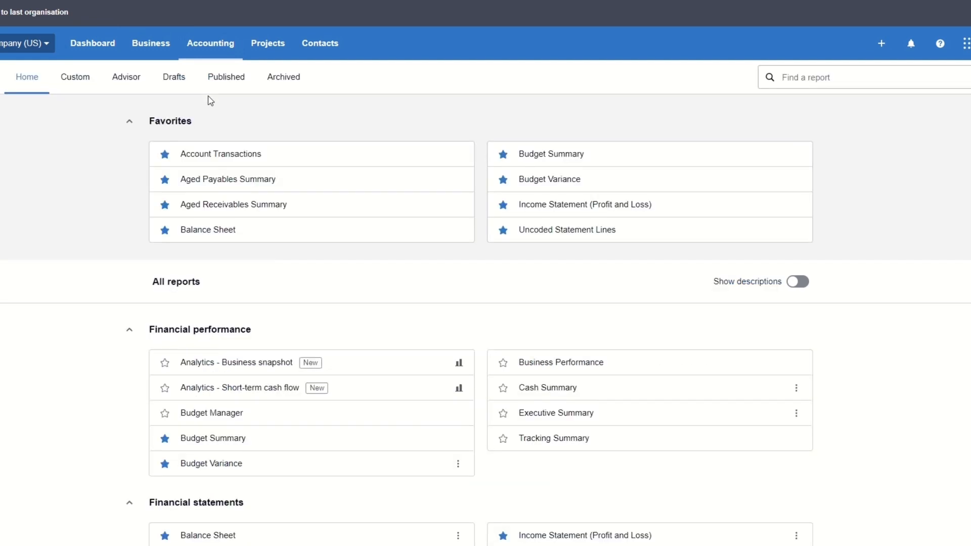
pyautogui.click(561, 237)
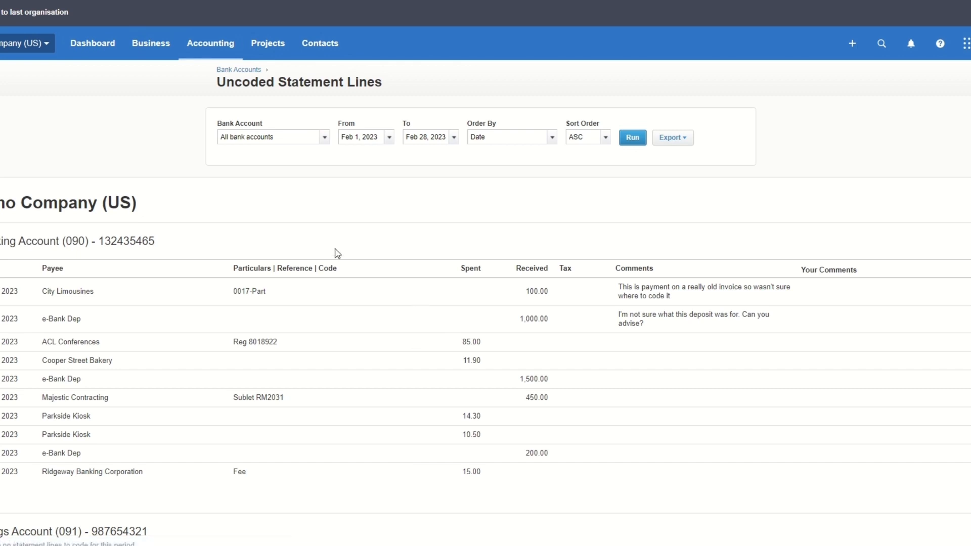
# - Export the Uncoded Statement Lines report for all bank accounts, Feb 1 to Feb 28, 2023
pyautogui.scroll(-1, 303, 174)
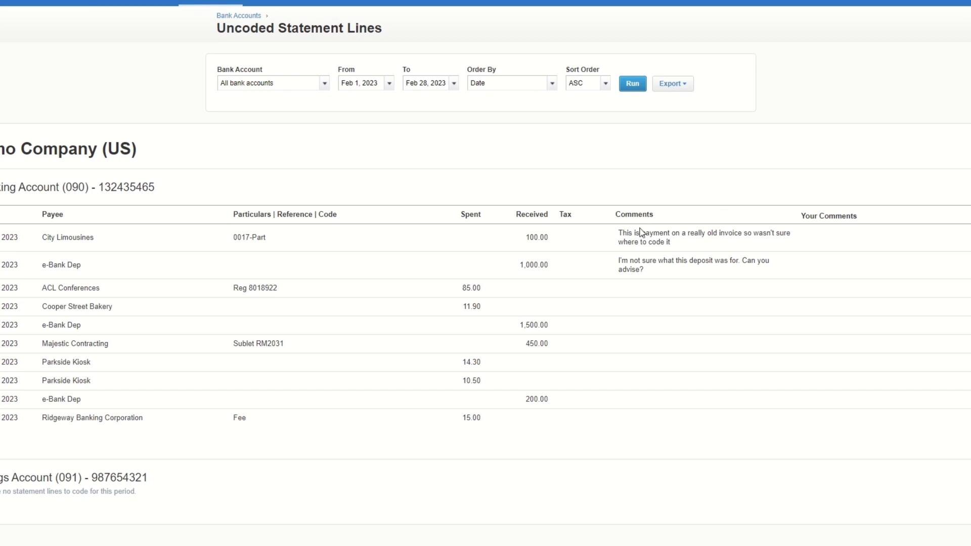
pyautogui.click(681, 91)
pyautogui.click(676, 102)
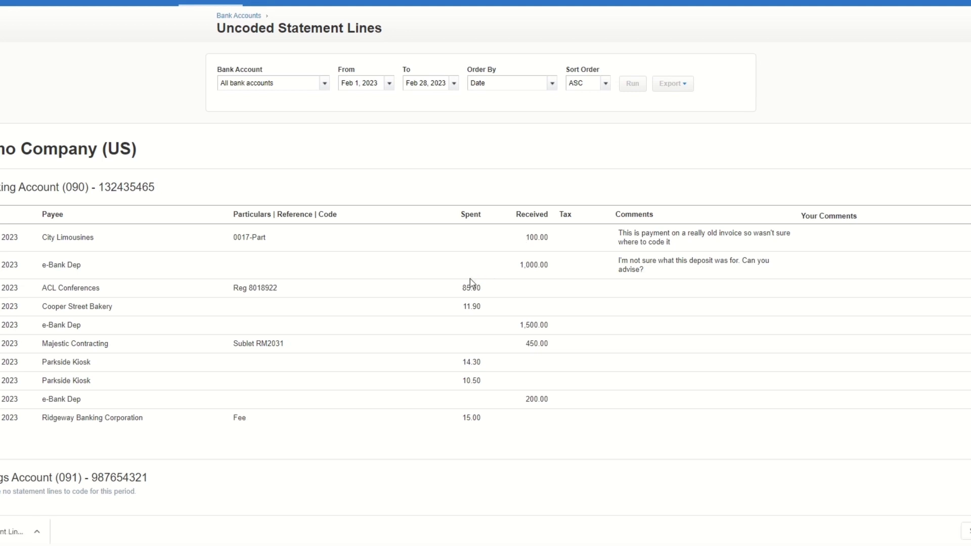
# - Open the exported Uncoded Statement Lines PDF and enter the comment "this goes to abc account" for the Feb 12, 2023 City Limousines line
pyautogui.click(31, 531)
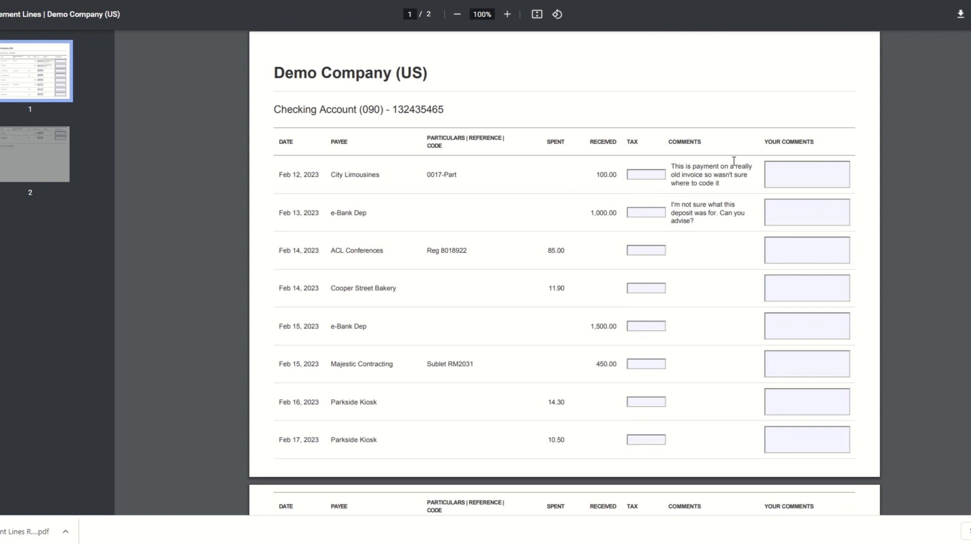
pyautogui.click(774, 171)
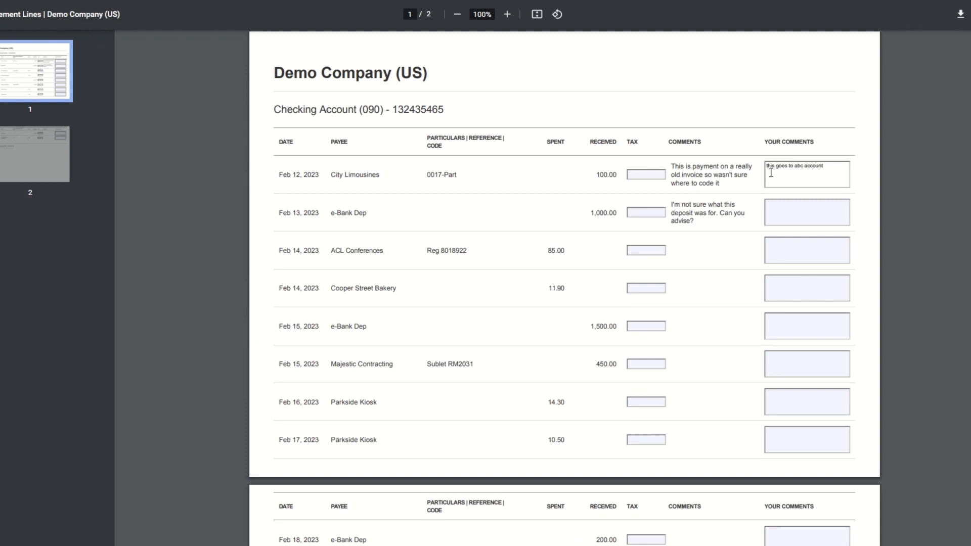
pyautogui.click(776, 202)
pyautogui.scroll(-2, 747, 271)
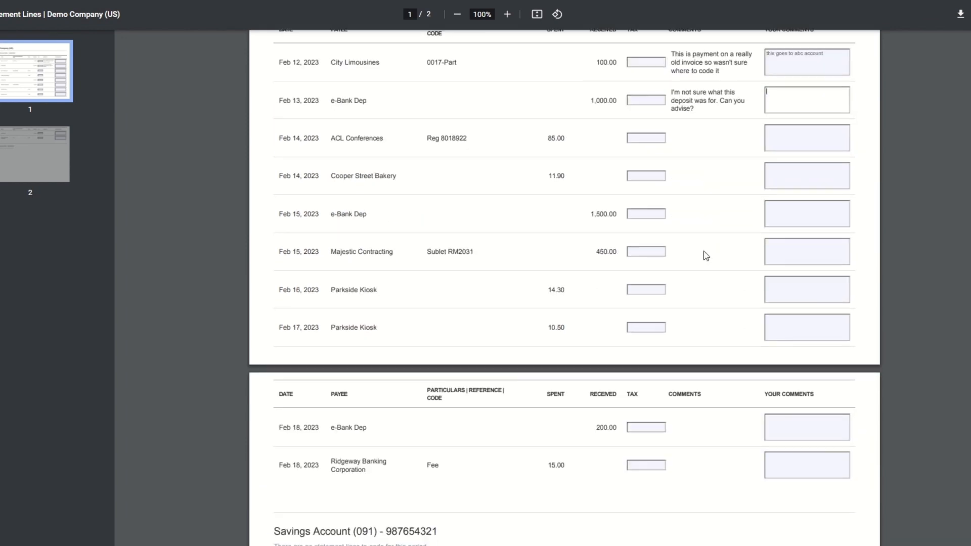
pyautogui.scroll(-5, 706, 255)
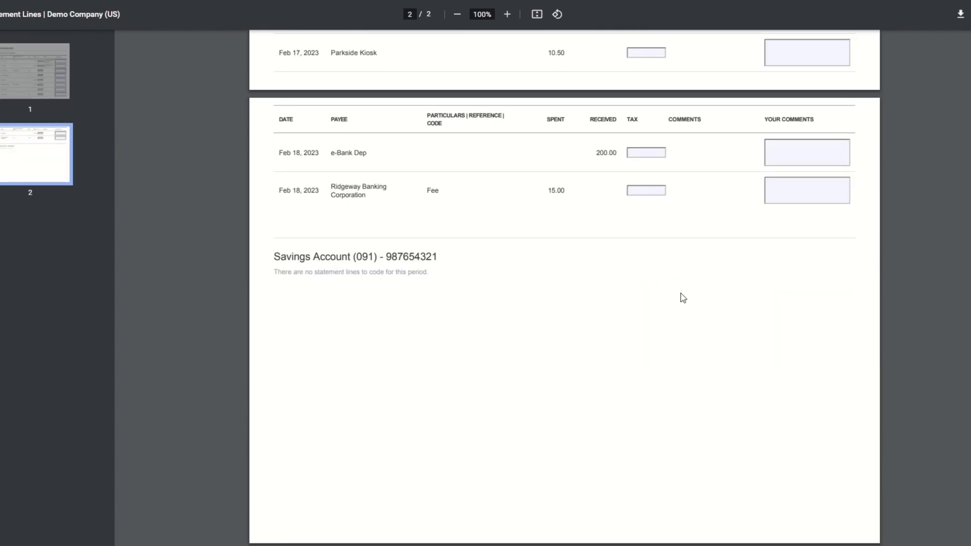
pyautogui.scroll(6, 708, 278)
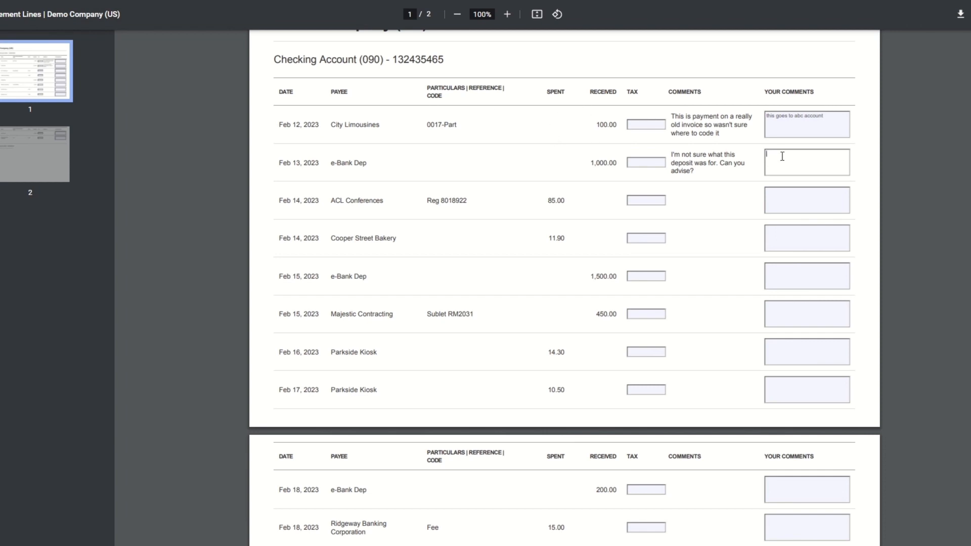
pyautogui.scroll(1, 566, 228)
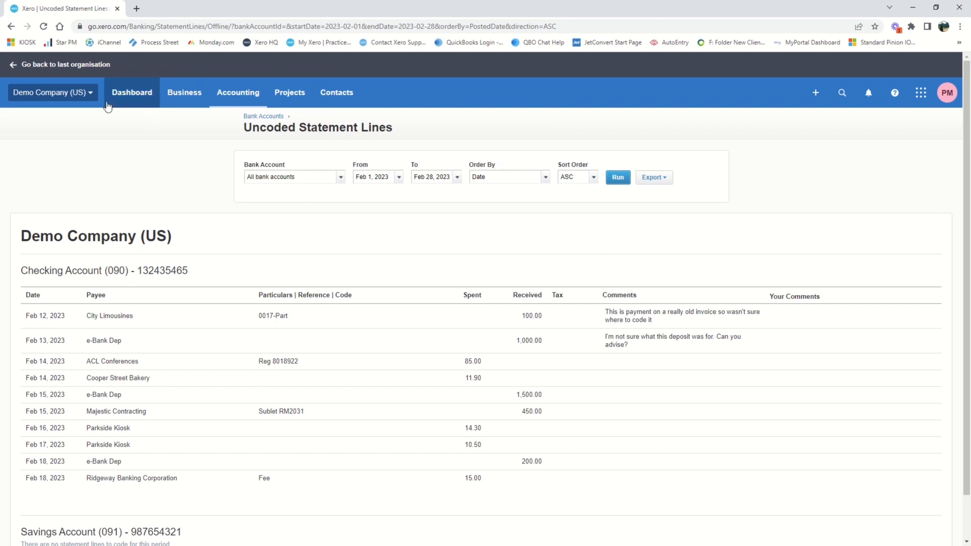
# - Return from the Uncoded Statement Lines report to the Demo Company (US) dashboard
pyautogui.click(127, 93)
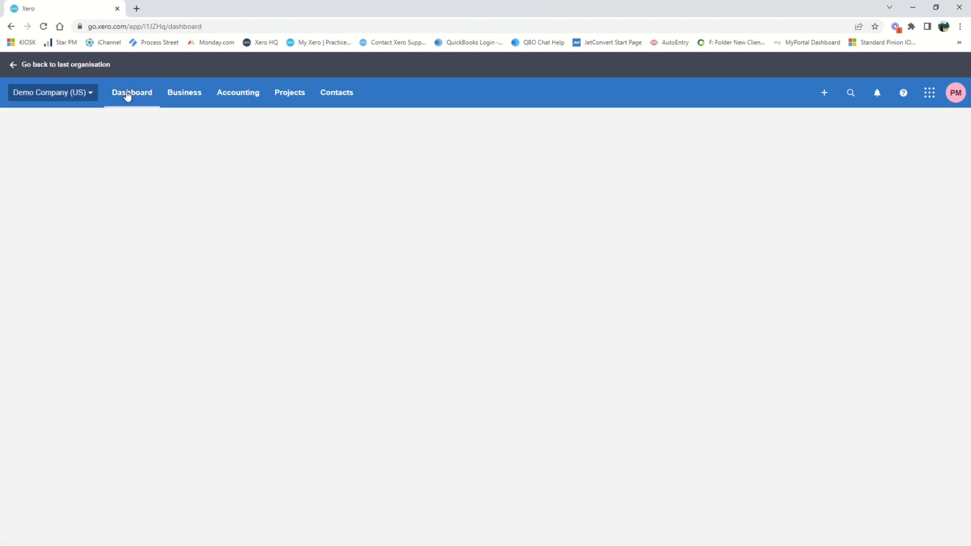